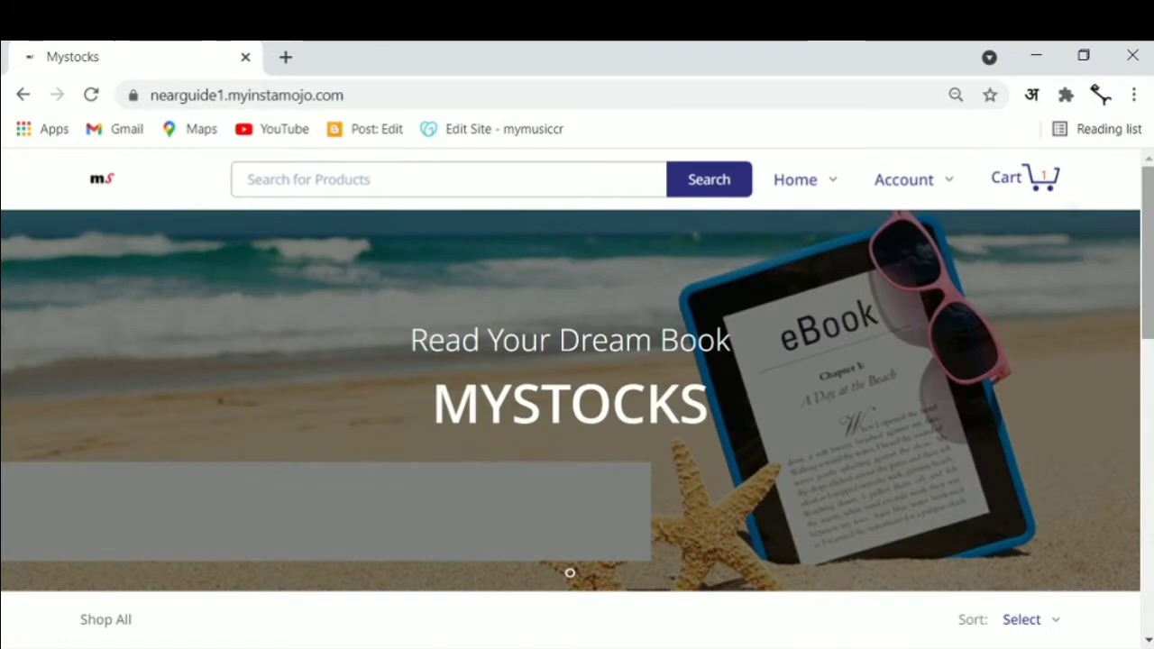
Scroll through the Mystocks storefront to confirm it lists no products yet
scroll(578, 406, down, 4)
scroll(570, 288, up, 3)
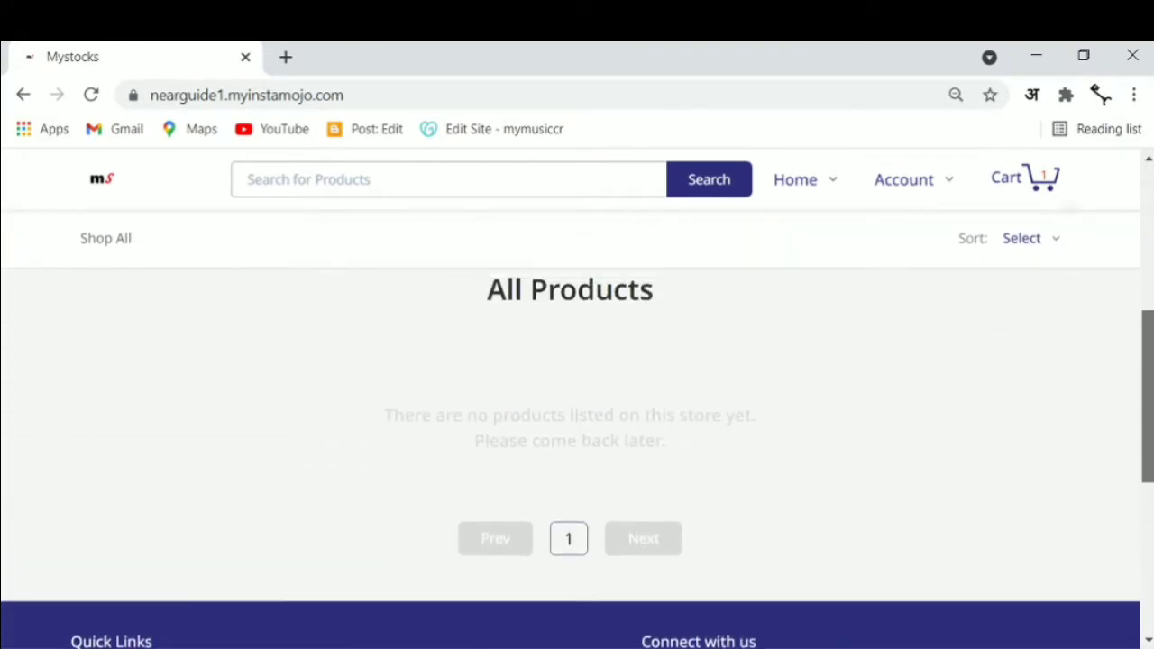
scroll(577, 405, up, 1)
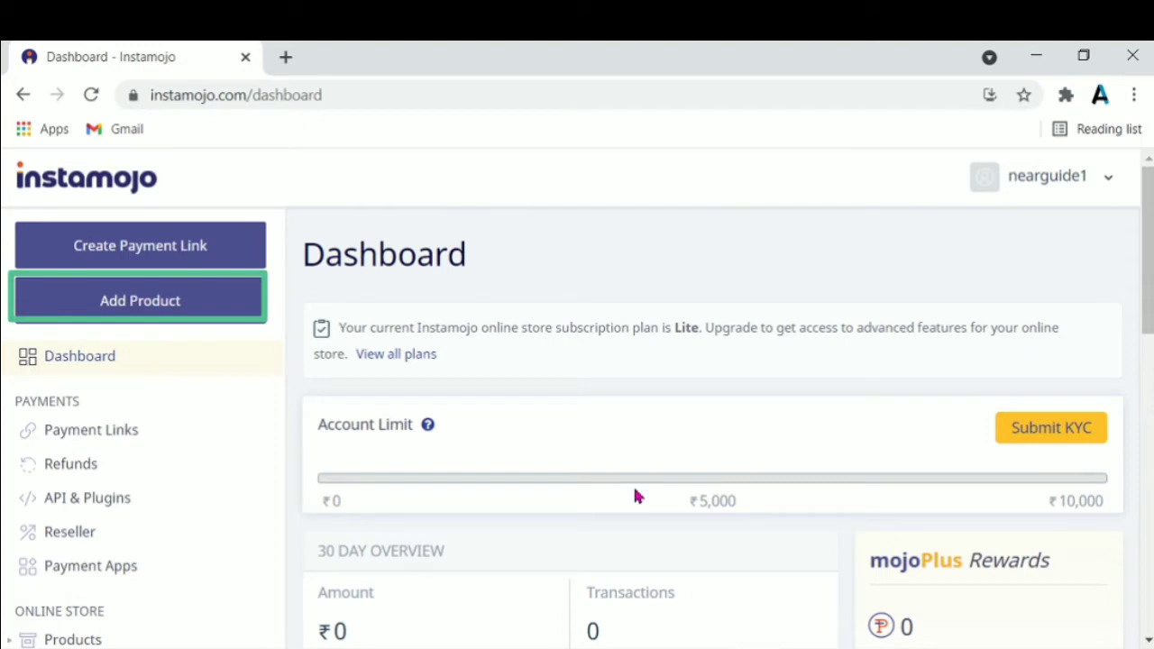
Add a new product and pick Digital File as its type
click(230, 309)
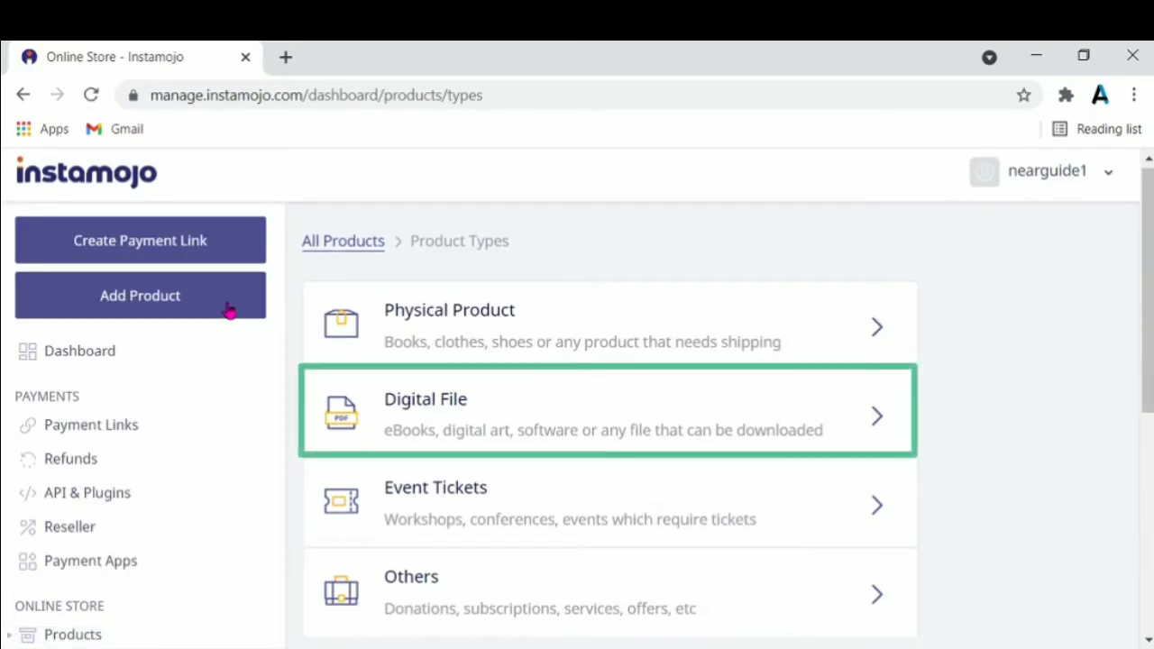
click(528, 433)
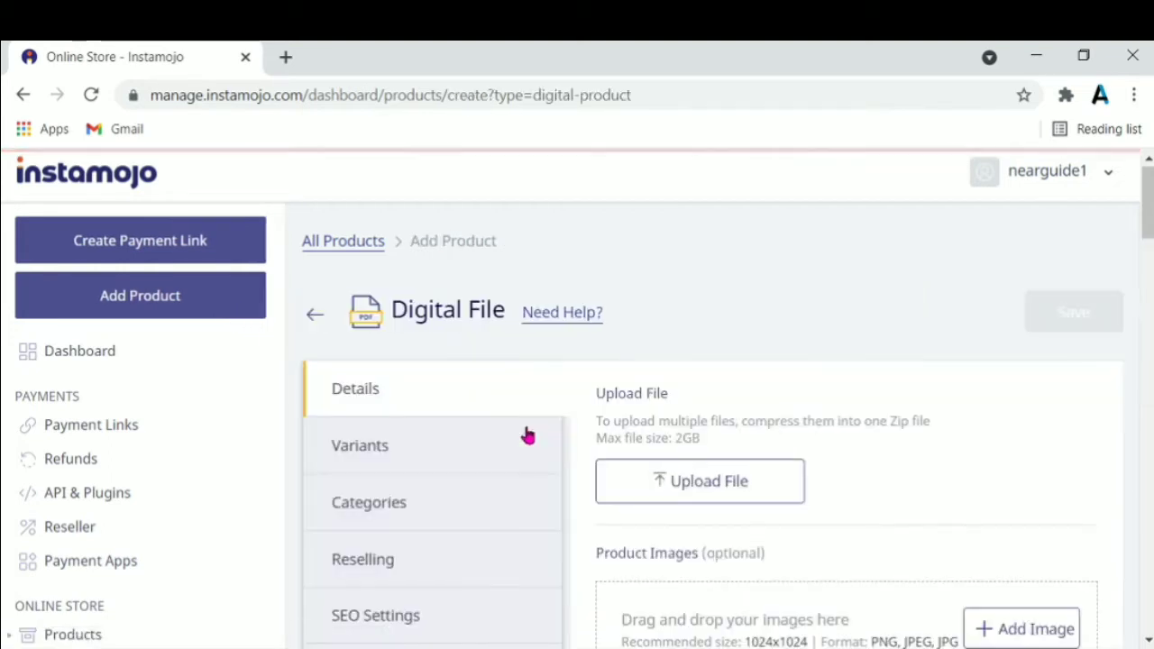
Upload The time travellers wife.pdf as the product's digital file
click(675, 491)
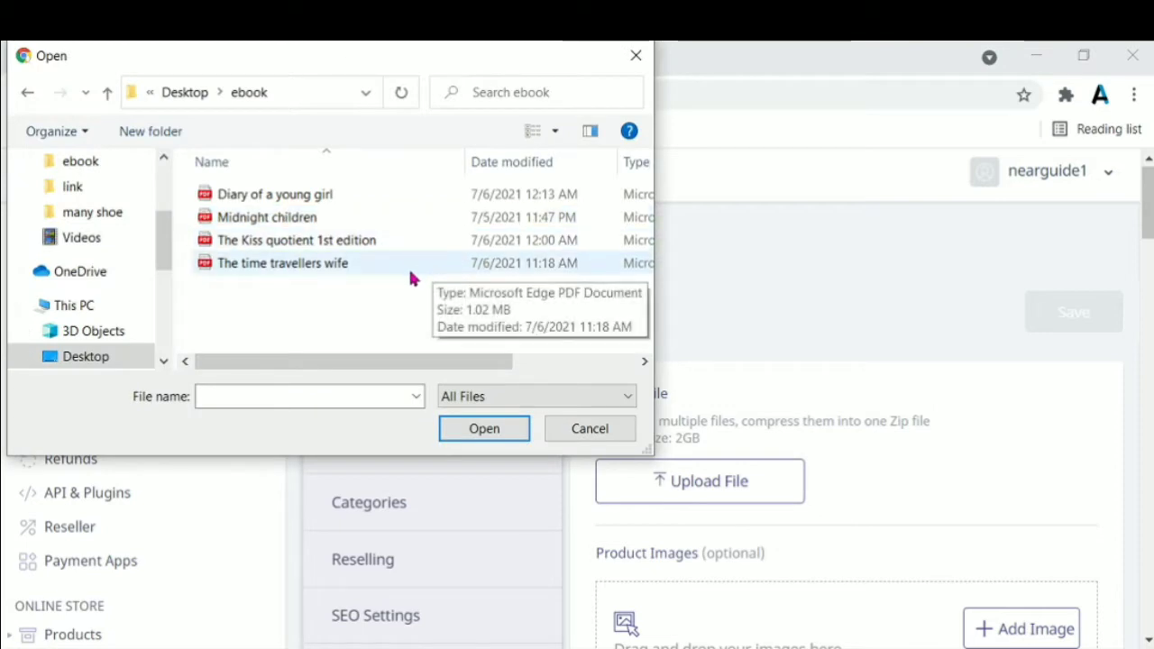
click(410, 272)
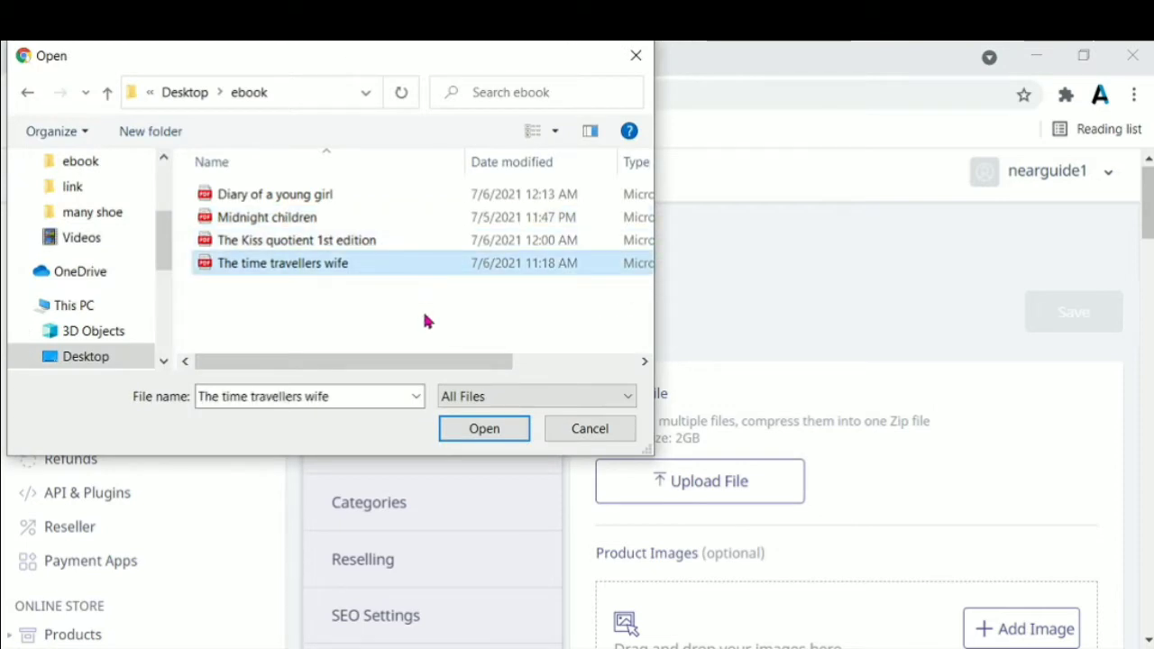
click(484, 429)
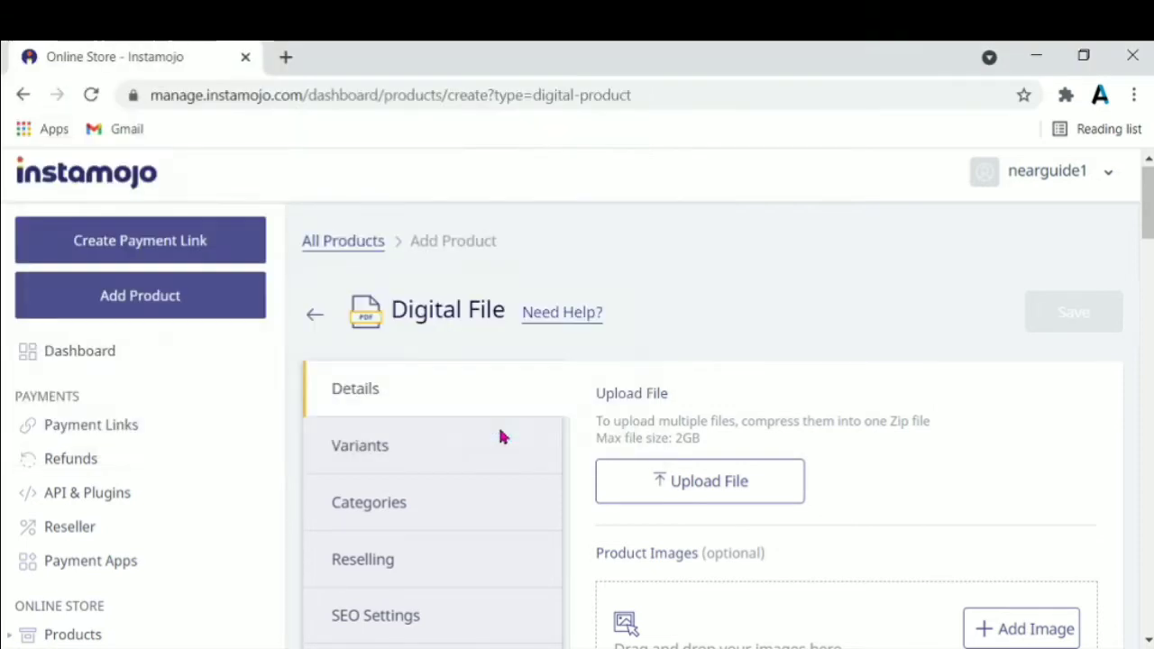
scroll(757, 361, down, 3)
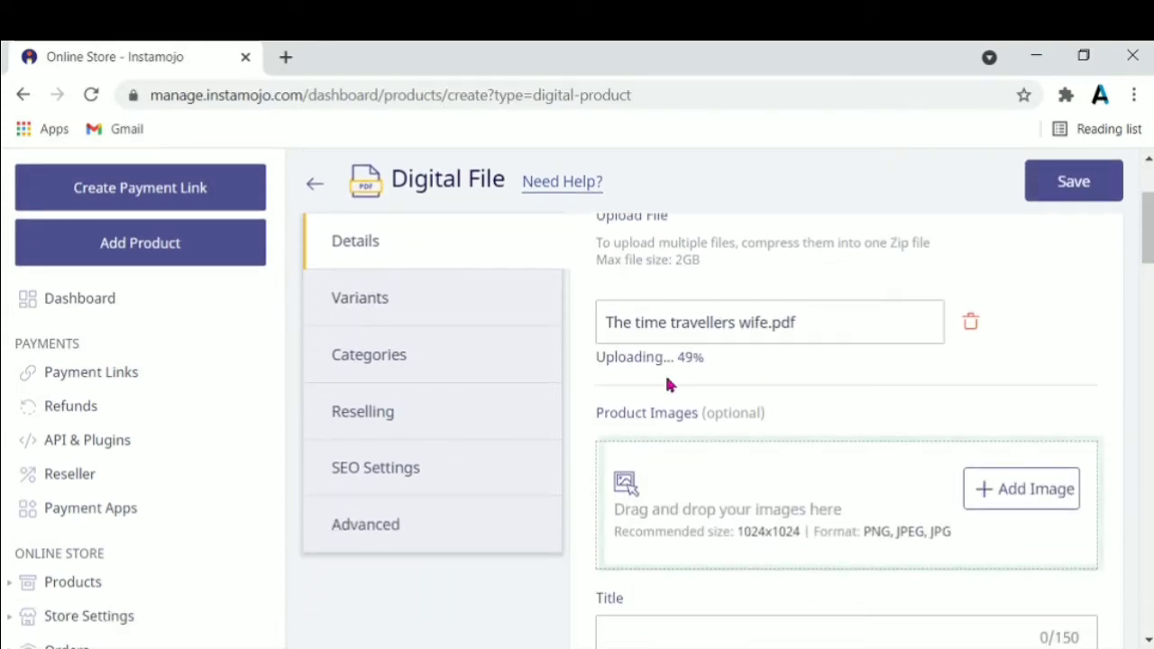
Add time travellers.jpg as the product cover image
click(741, 512)
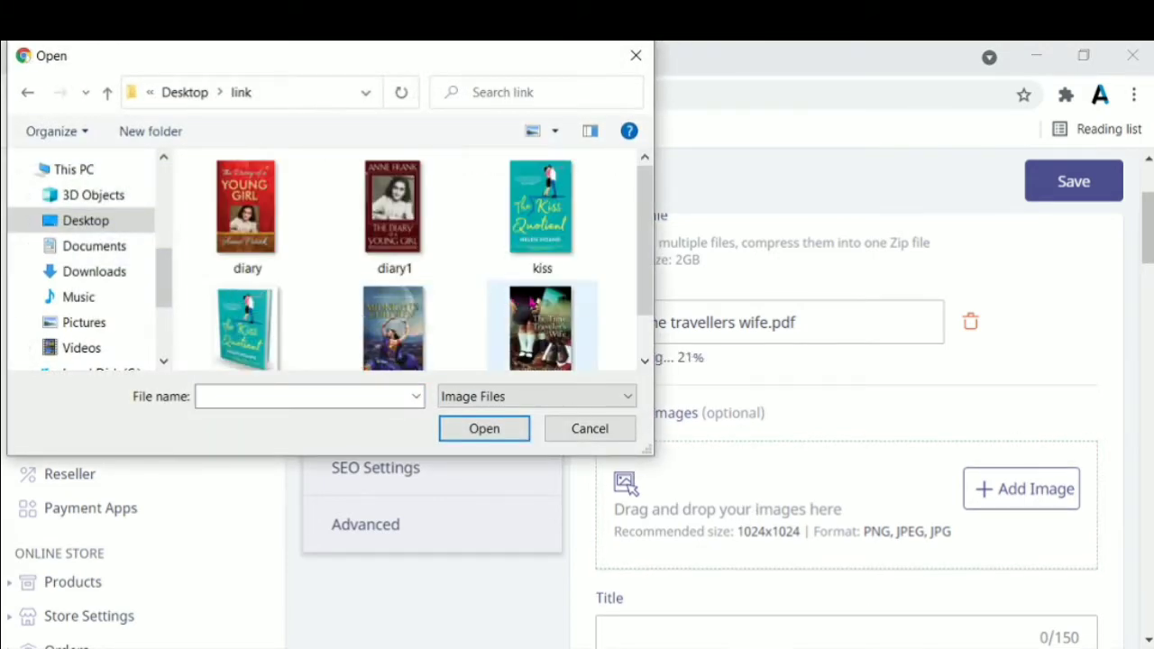
click(534, 311)
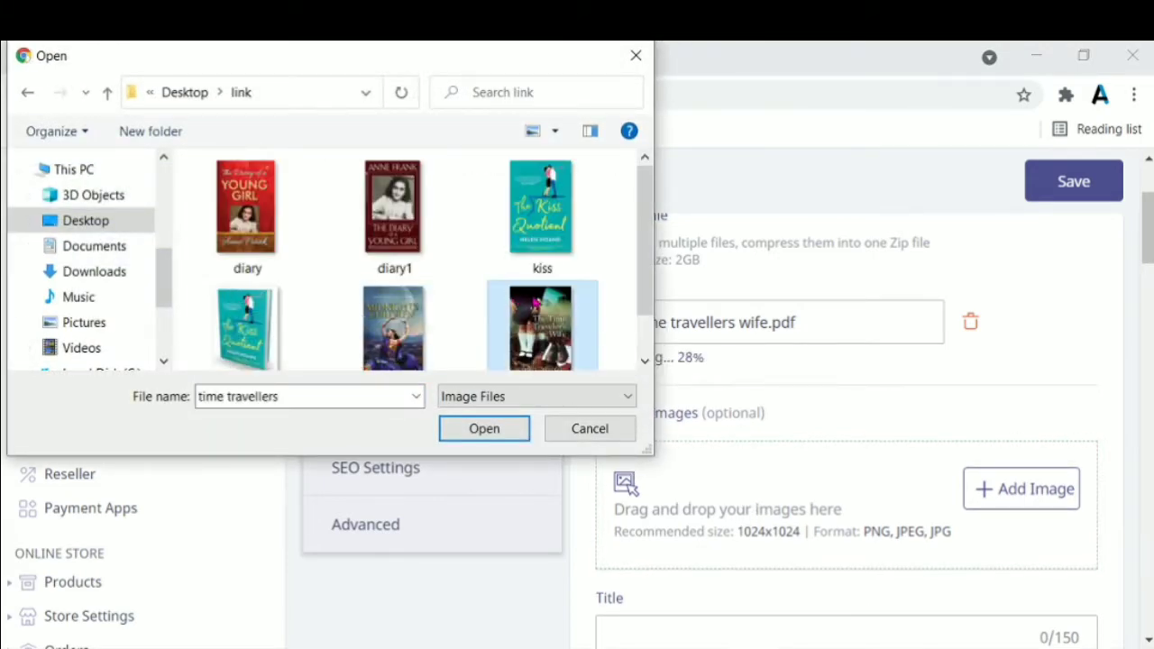
click(482, 430)
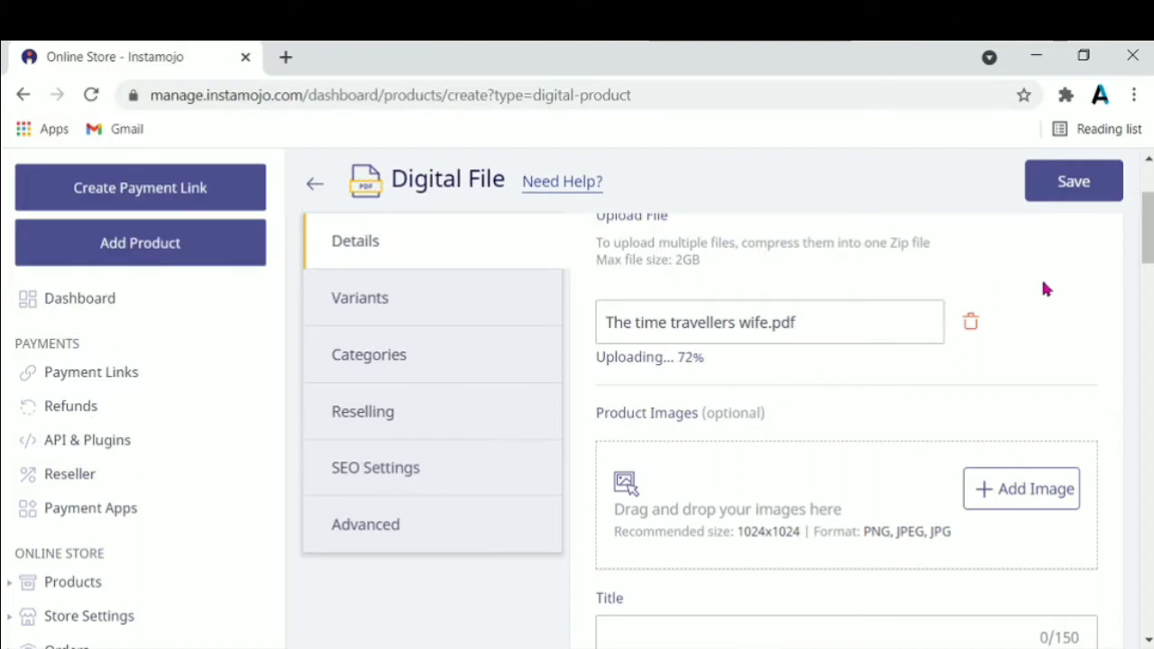
drag(1148, 230, 1148, 259)
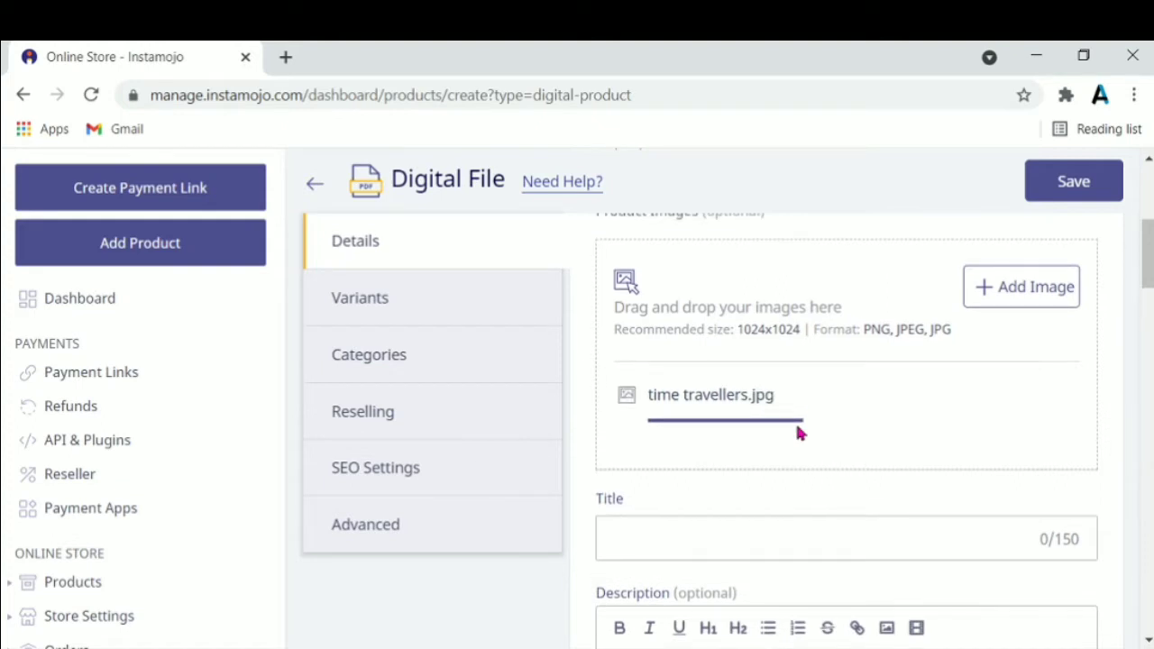
Paste 'The Time travellers wife' into the product Title field
click(812, 535)
text(The Time travellers wife)
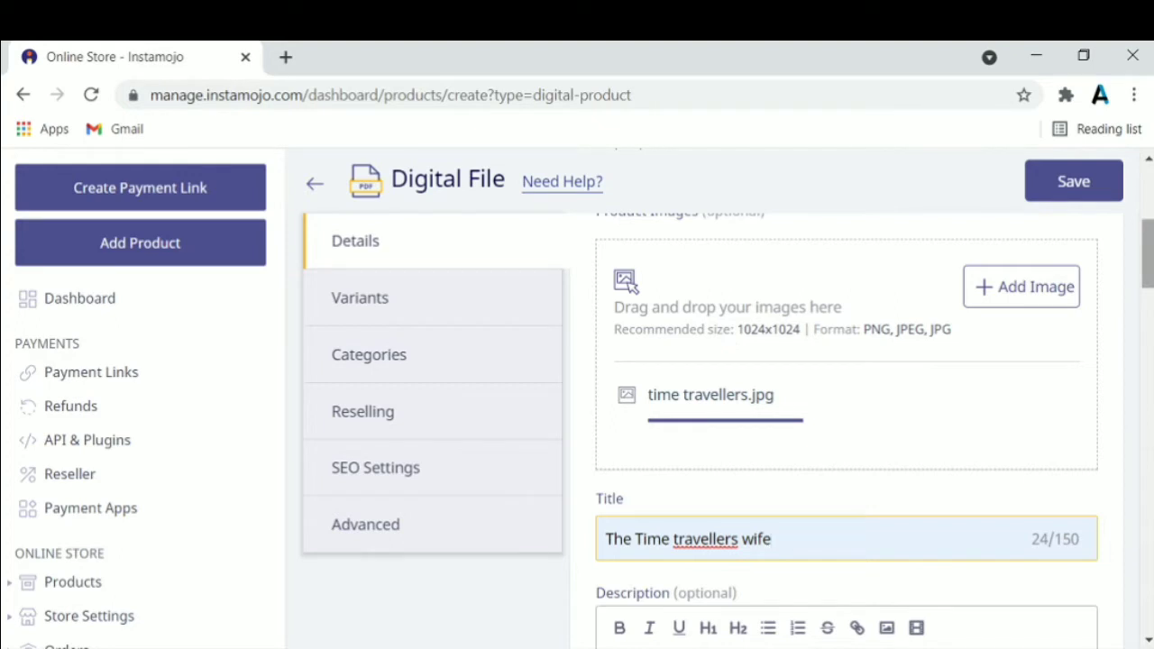
scroll(919, 362, down, 3)
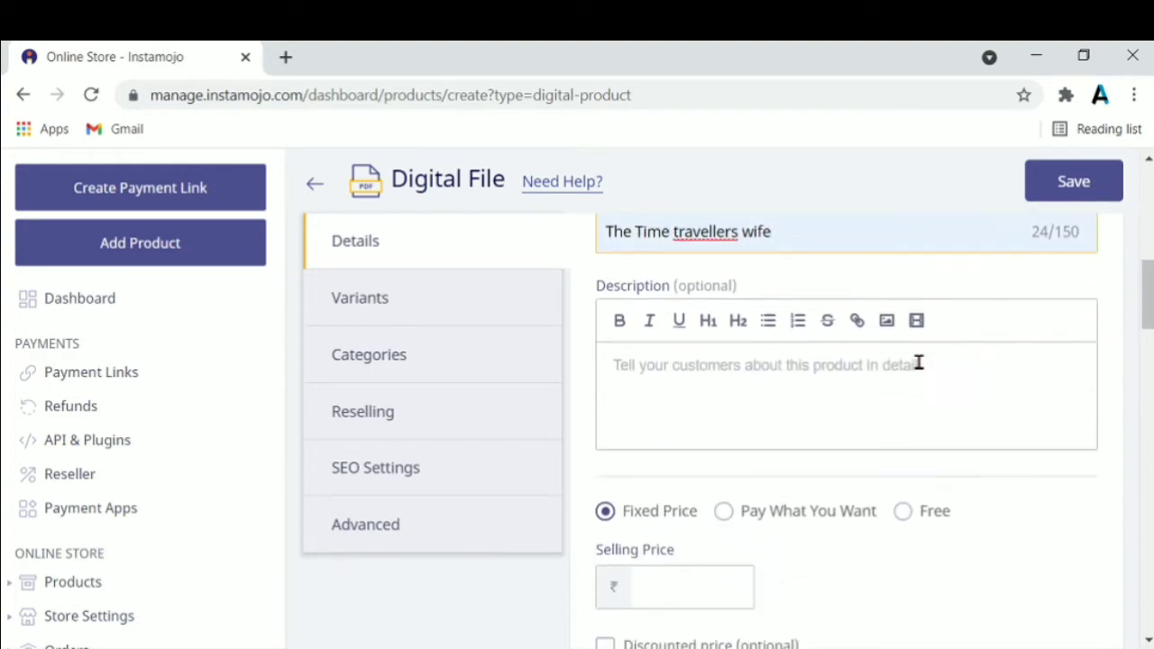
Write a description listing the writer's name, PAGE- 32 and LANGUAGE- ENGLISH
click(883, 384)
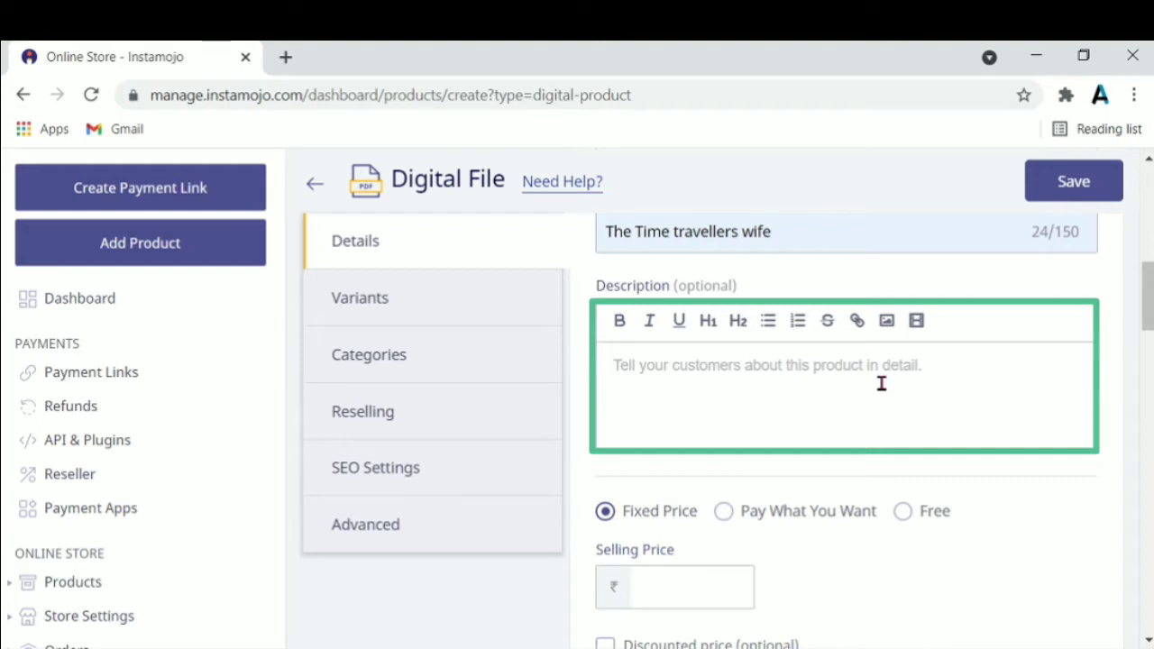
text(WRI)
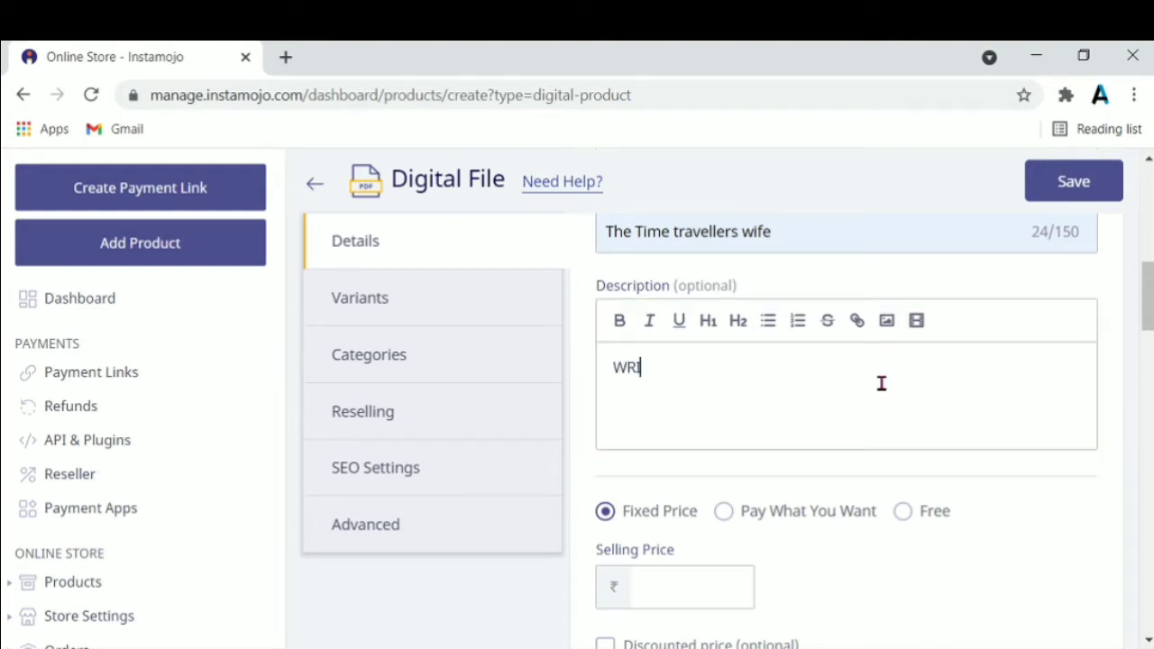
text(TTER-)
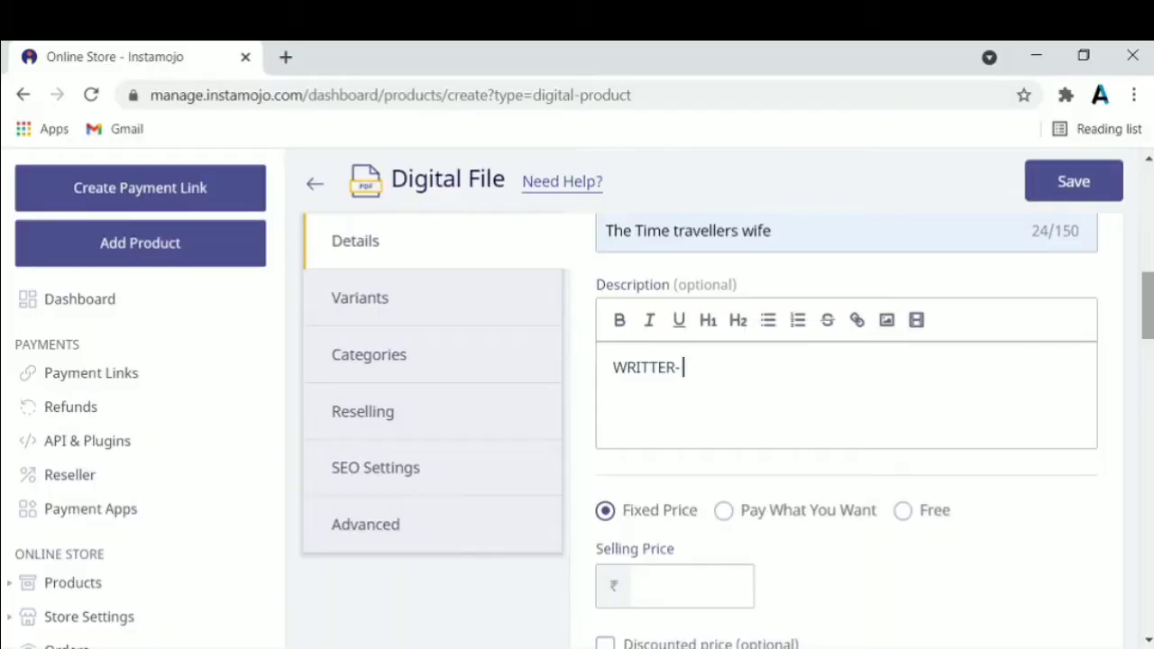
text(ANNE FRAN)
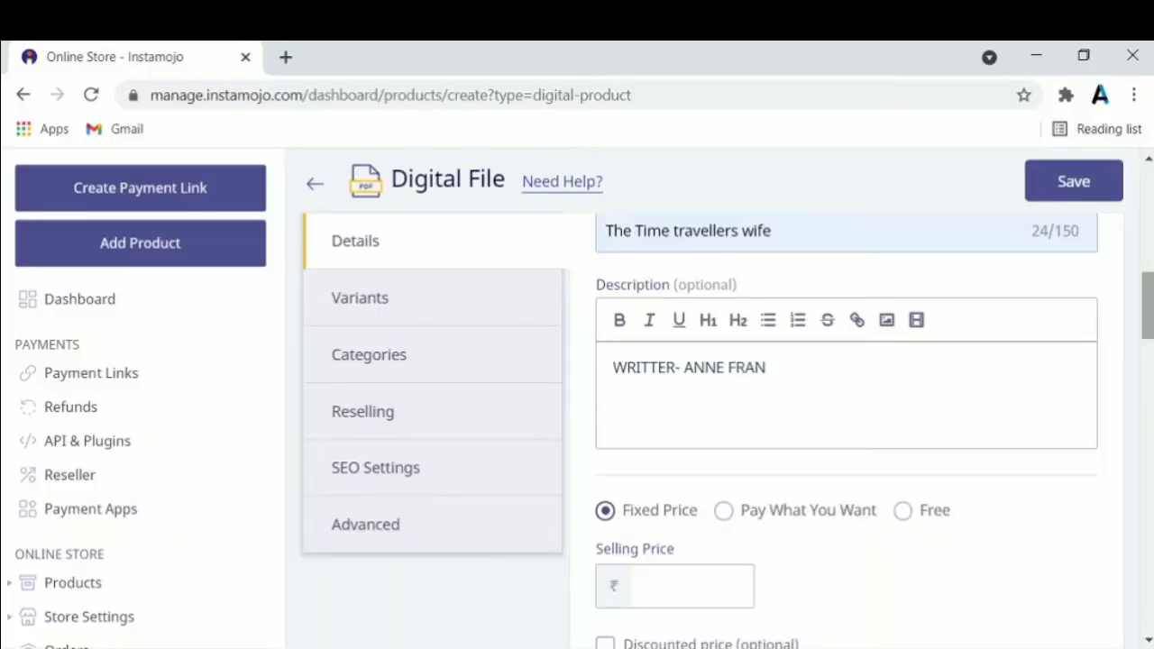
text(K PAGE- 32)
key(Return)
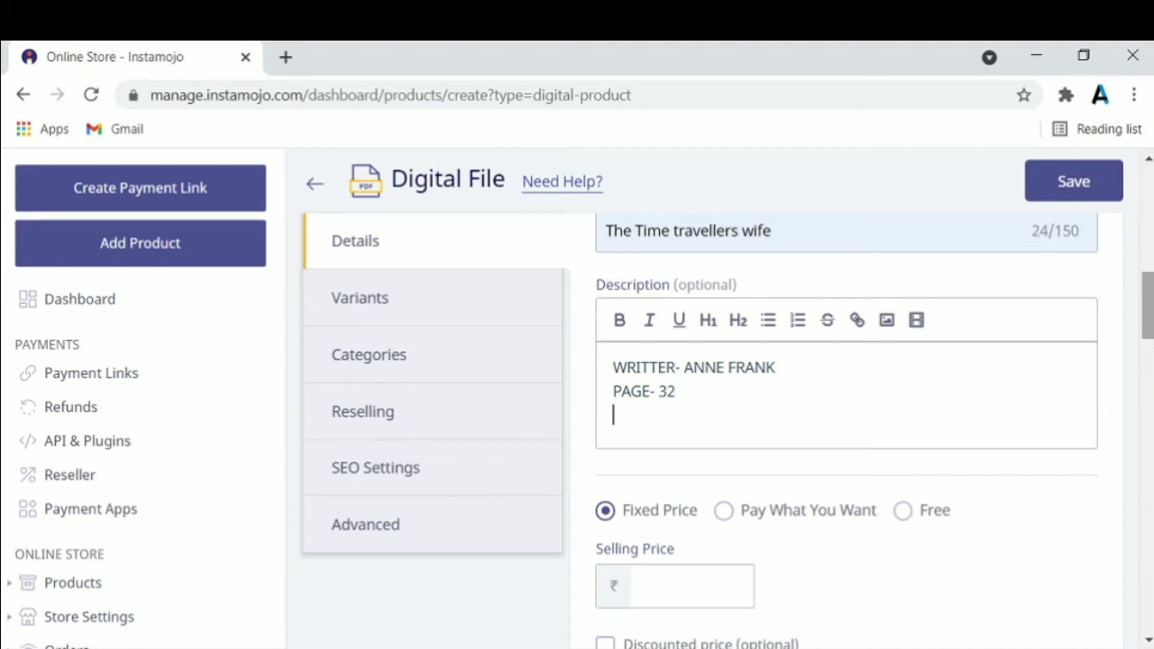
text(LANGUAGE- )
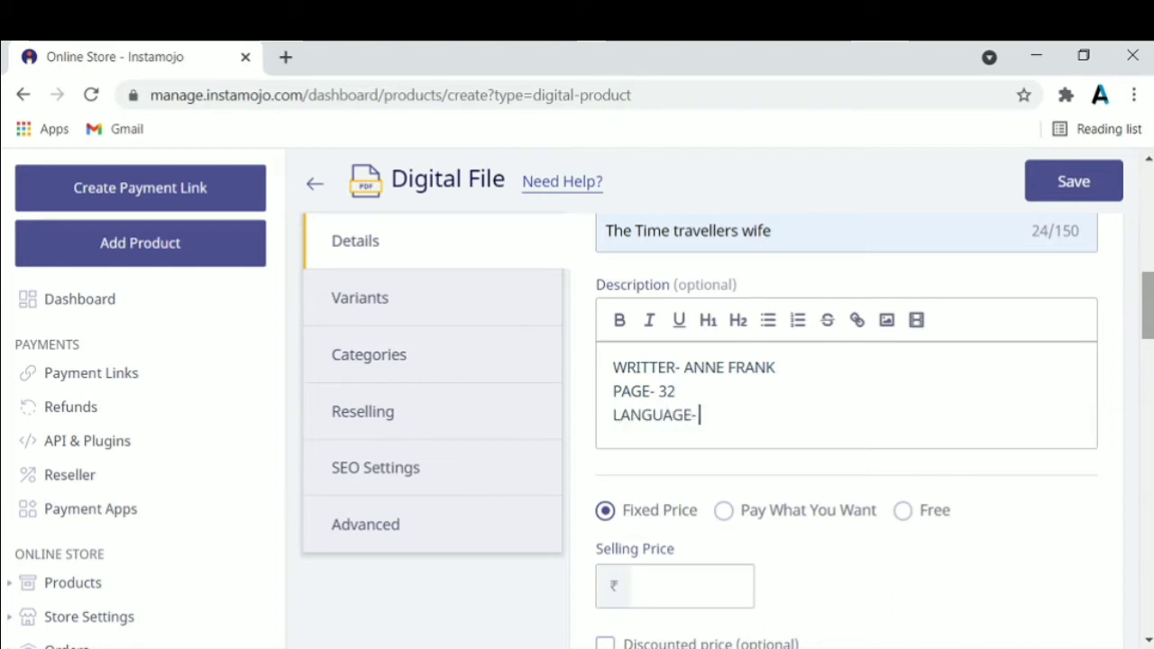
text(ENGLISH)
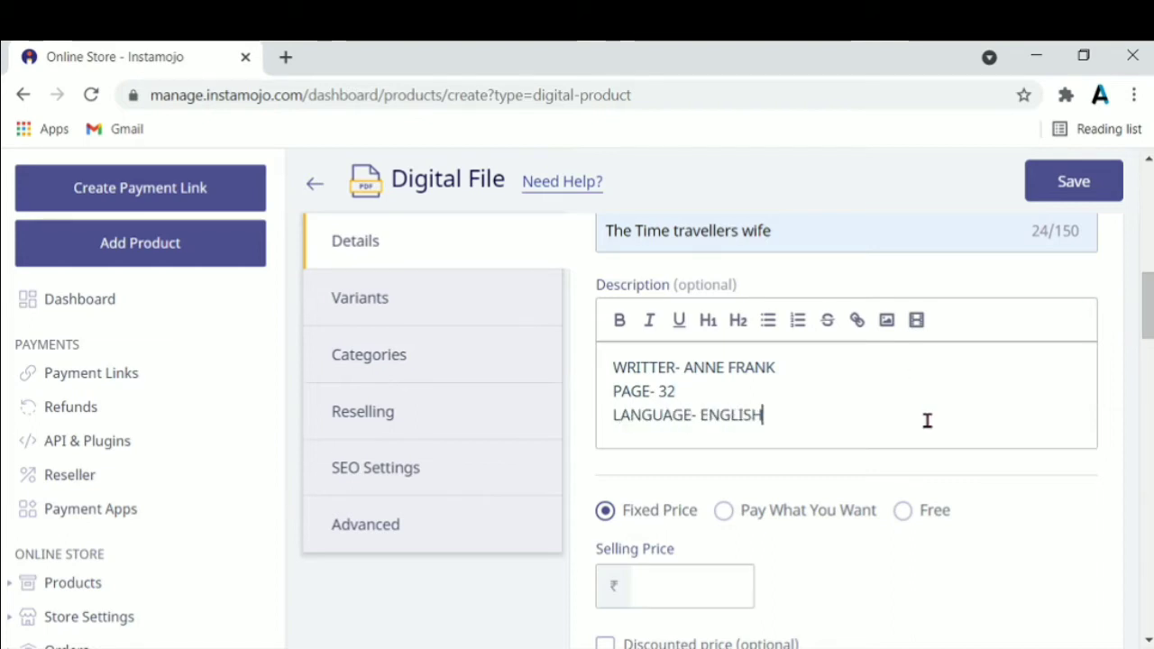
drag(1148, 304, 1148, 338)
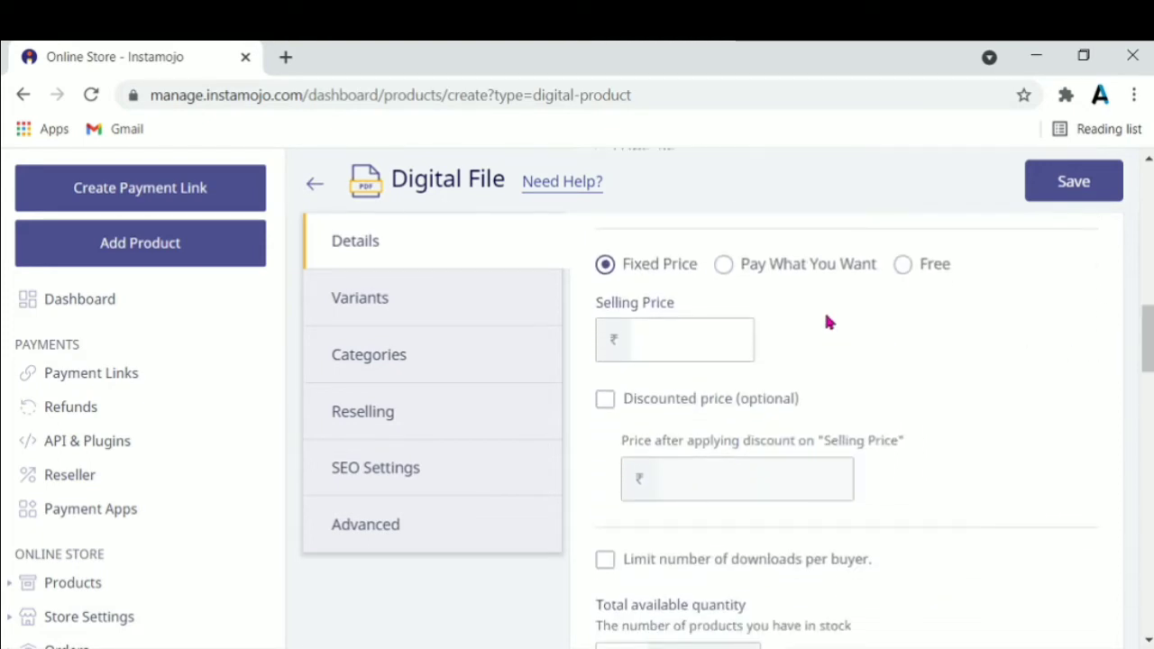
Set a fixed selling price of ₹400 with a ₹300 discounted price (25% off)
click(724, 265)
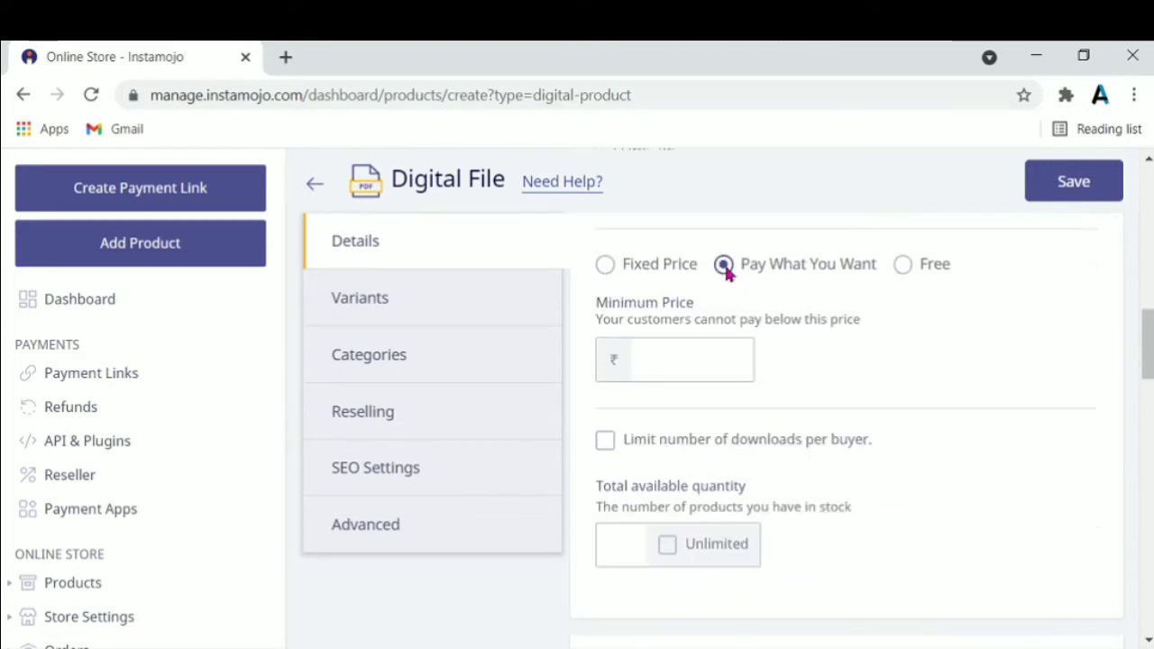
click(903, 265)
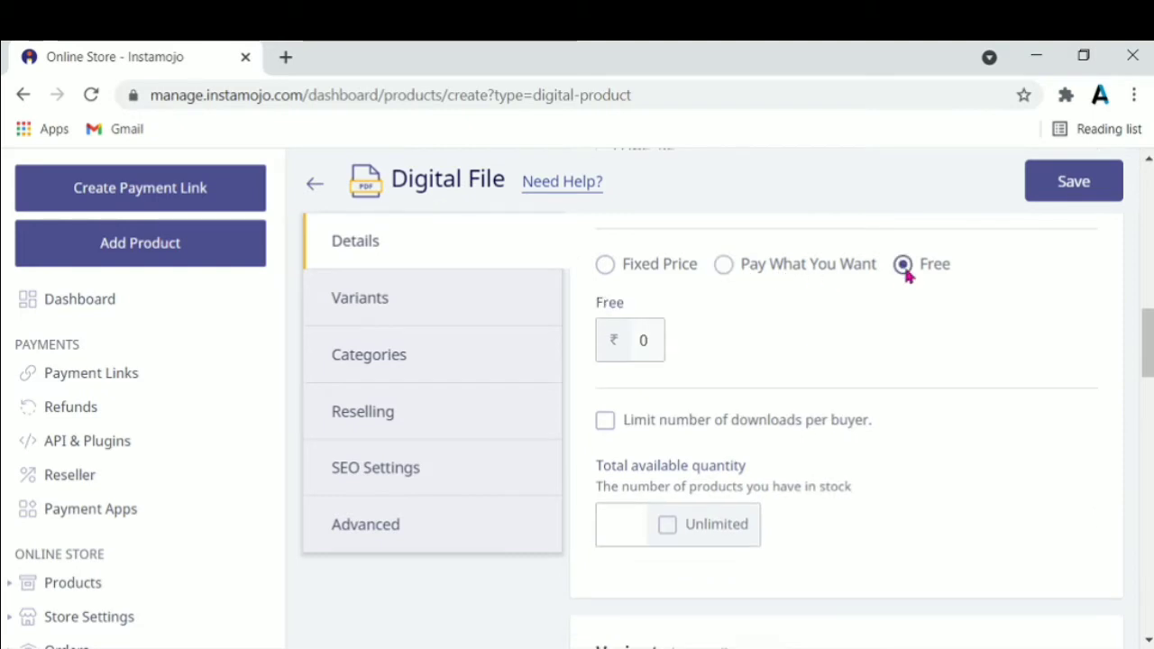
click(617, 267)
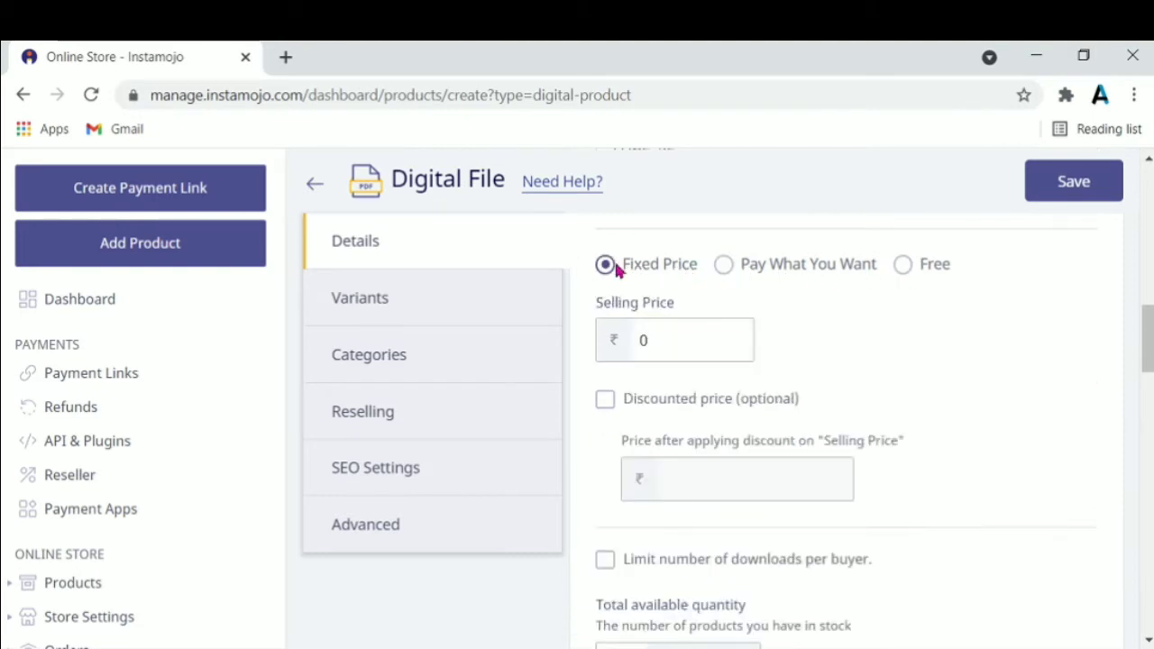
click(687, 340)
key(BackSpace)
text(400)
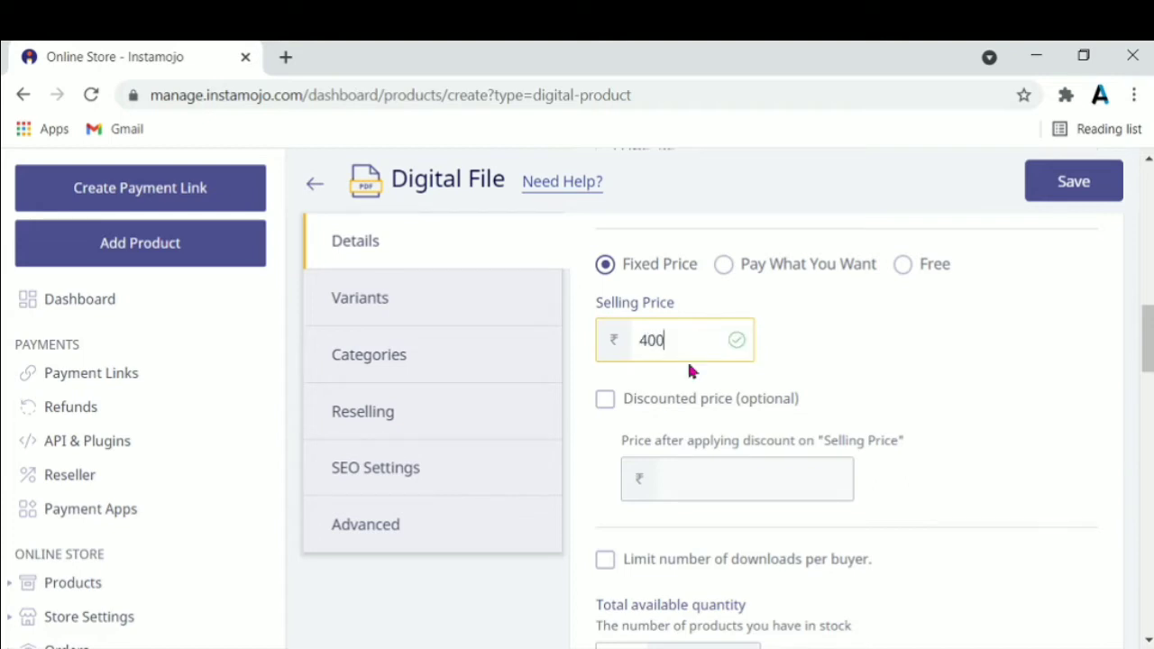
click(608, 406)
click(699, 479)
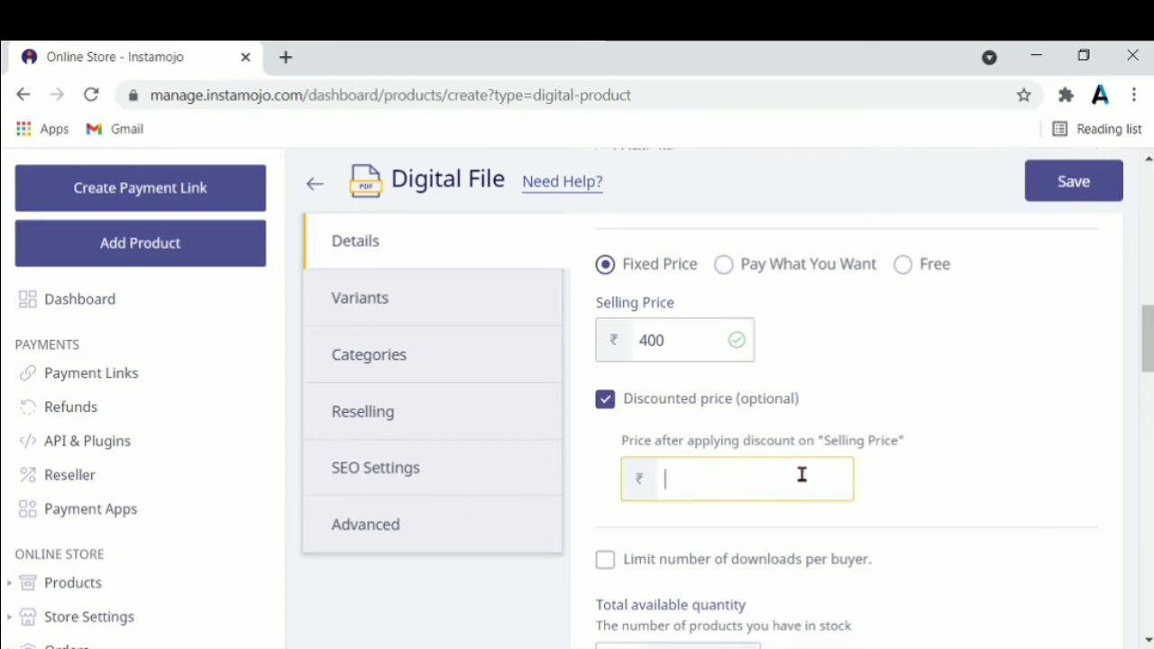
text(3)
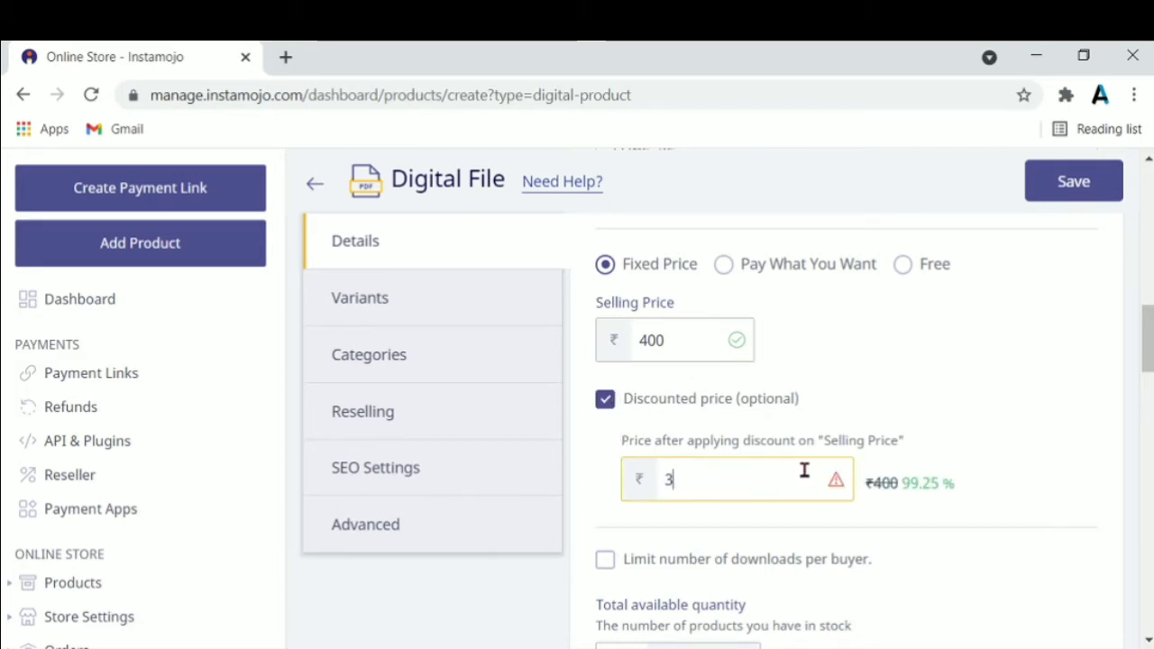
text(00)
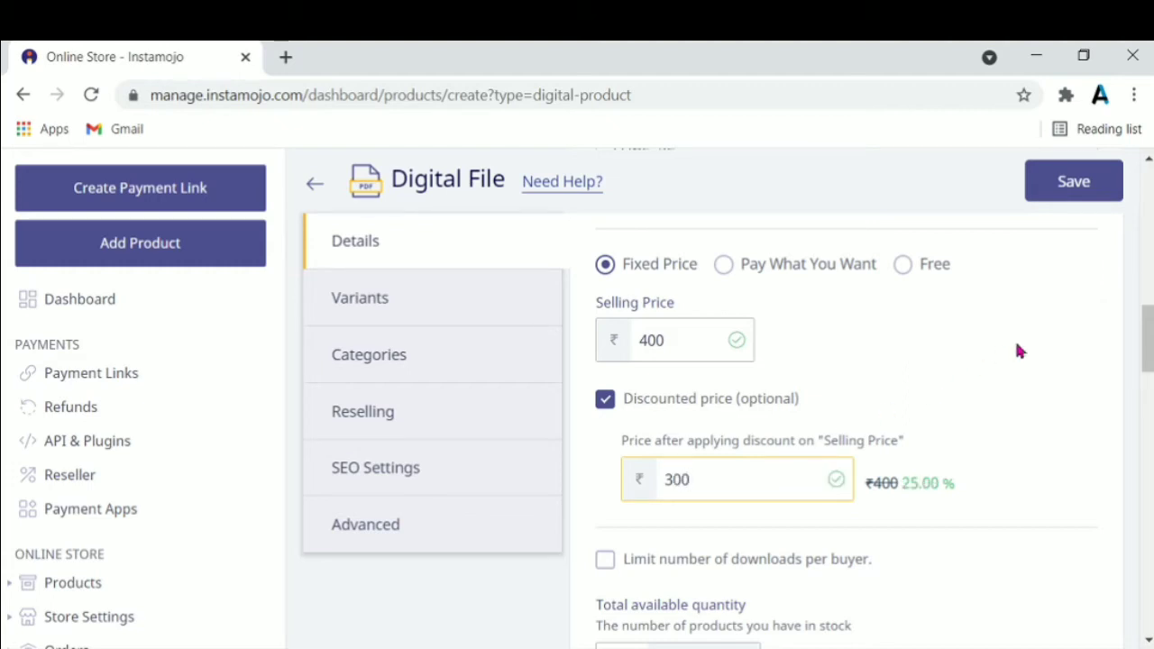
scroll(1014, 338, down, 1)
Cap downloads at 2 per buyer and set total available quantity to Unlimited
scroll(894, 351, down, 2)
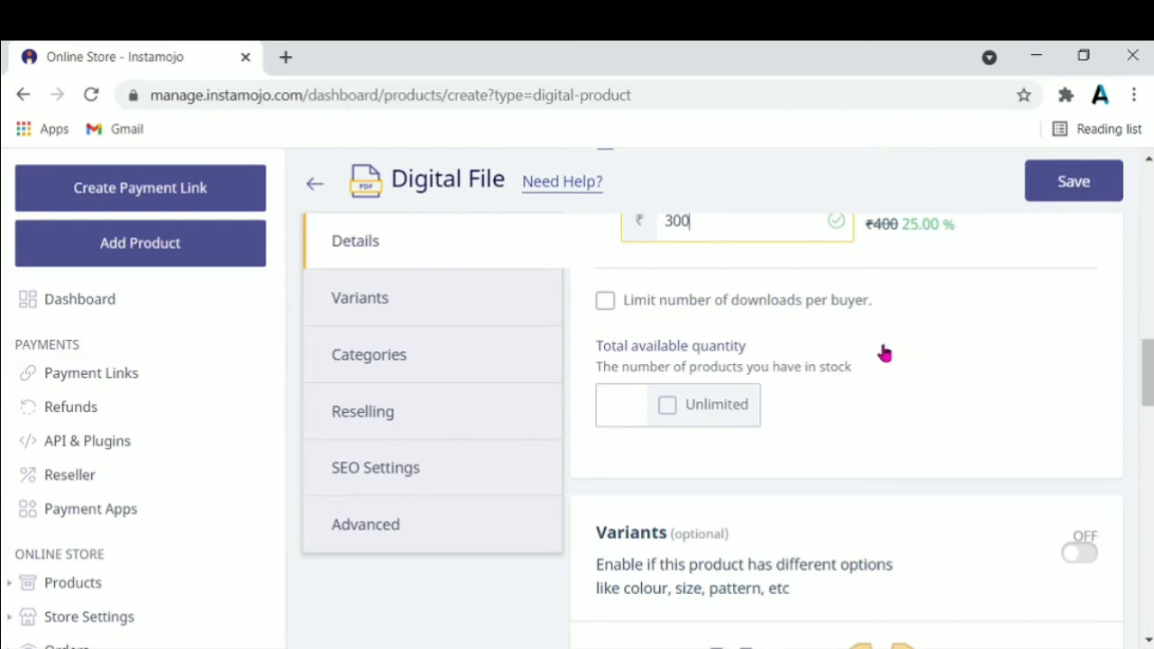
click(604, 303)
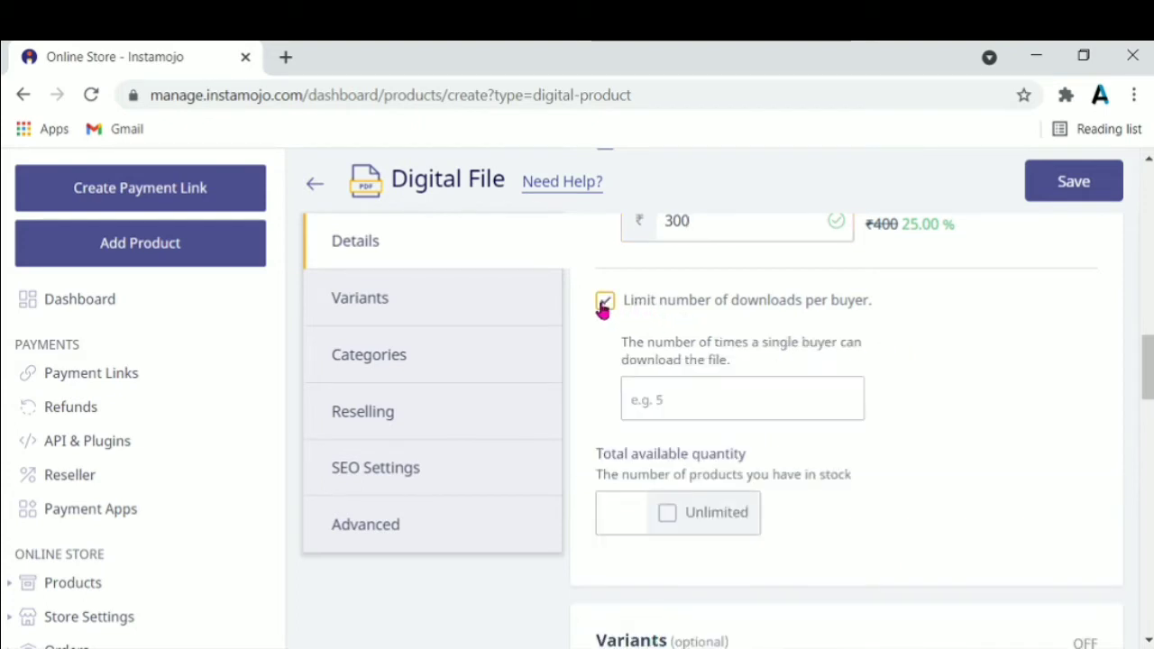
click(715, 398)
text(2)
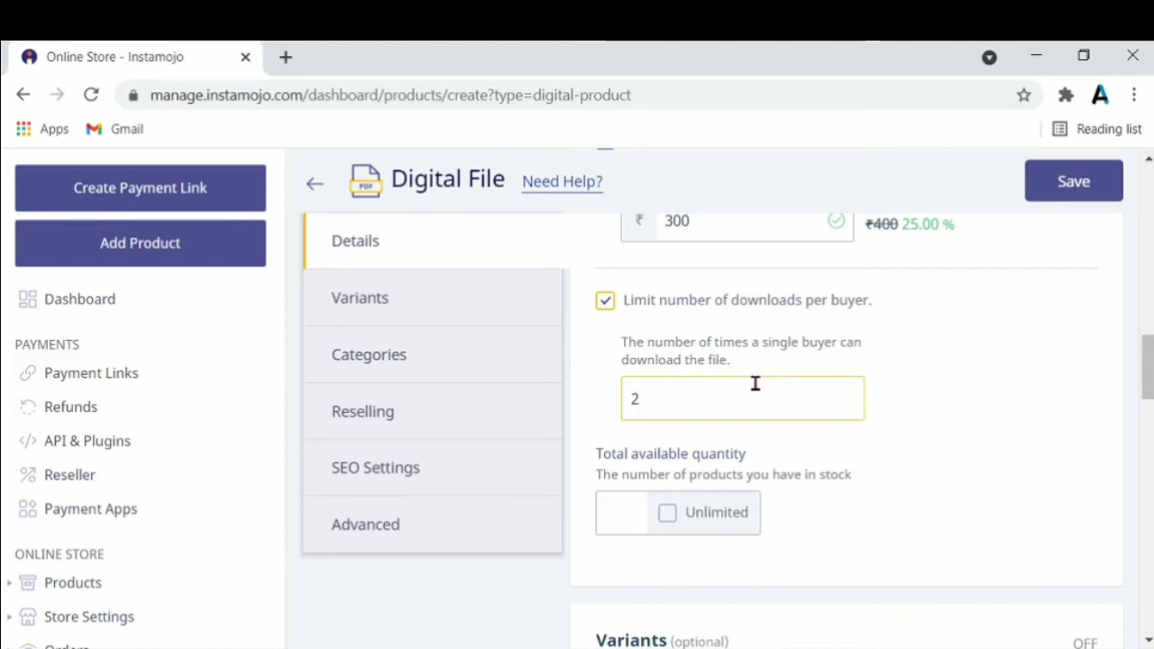
click(669, 511)
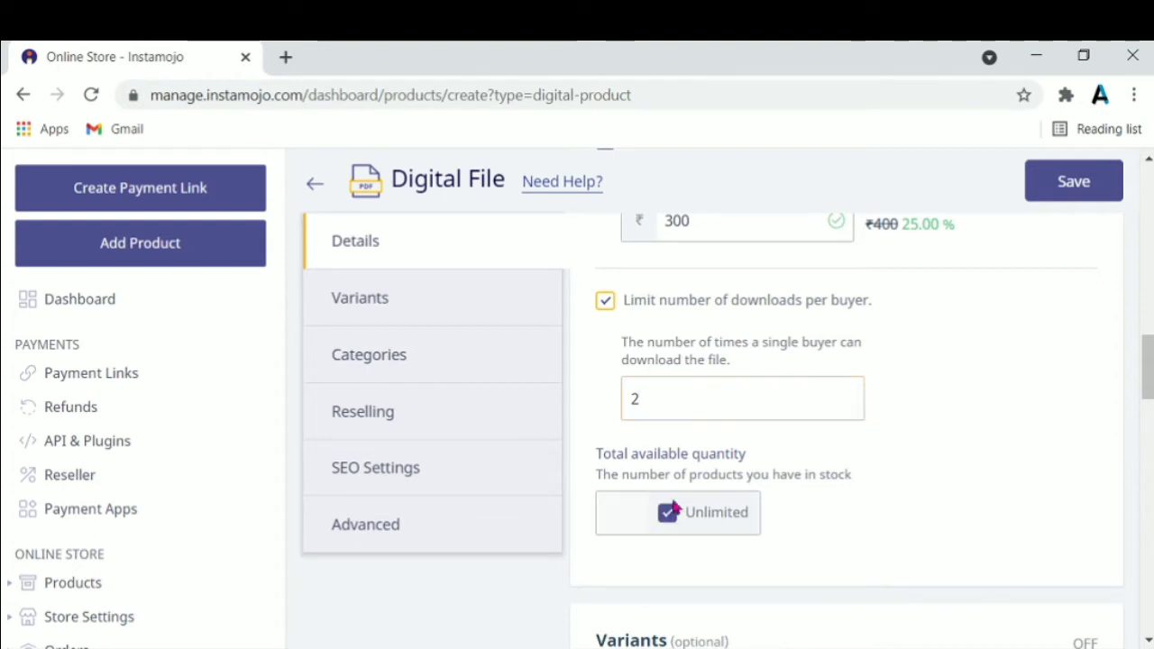
Create and save a new product category named 'E-book'
drag(1141, 368, 1141, 445)
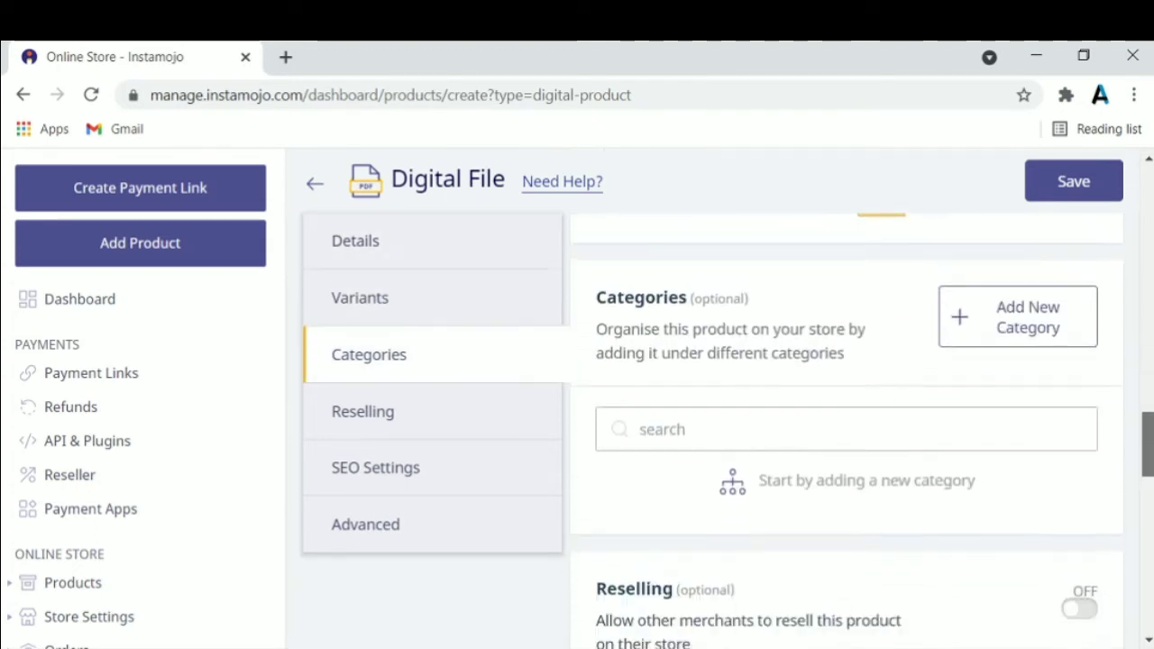
click(1057, 333)
click(723, 356)
text(E-book)
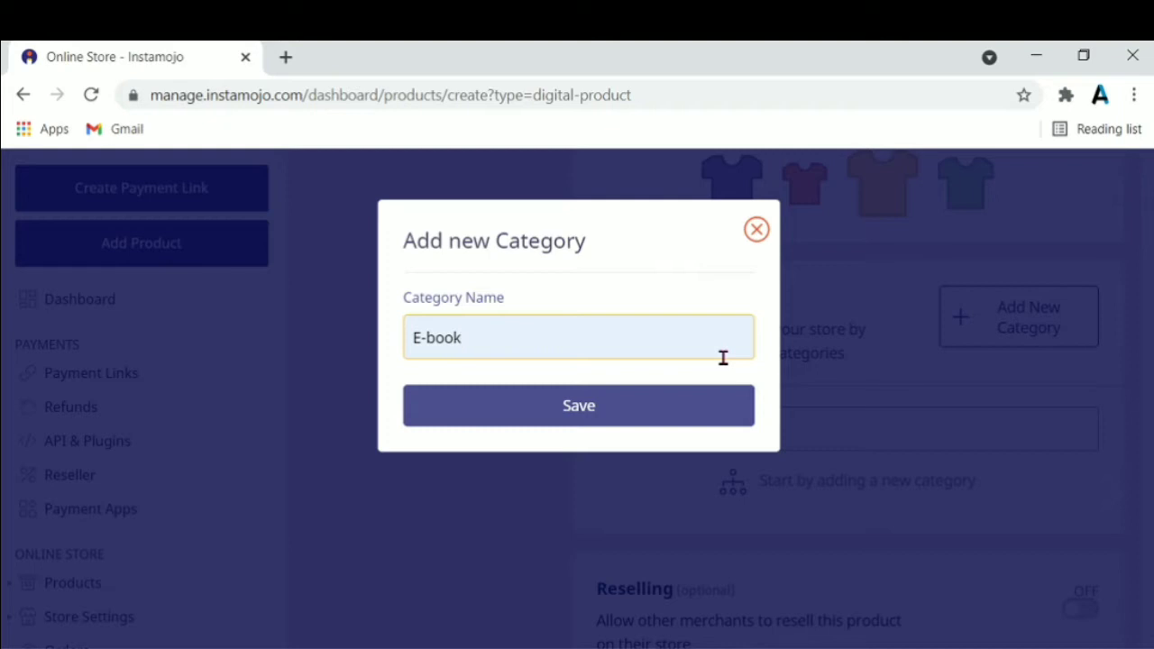
click(738, 404)
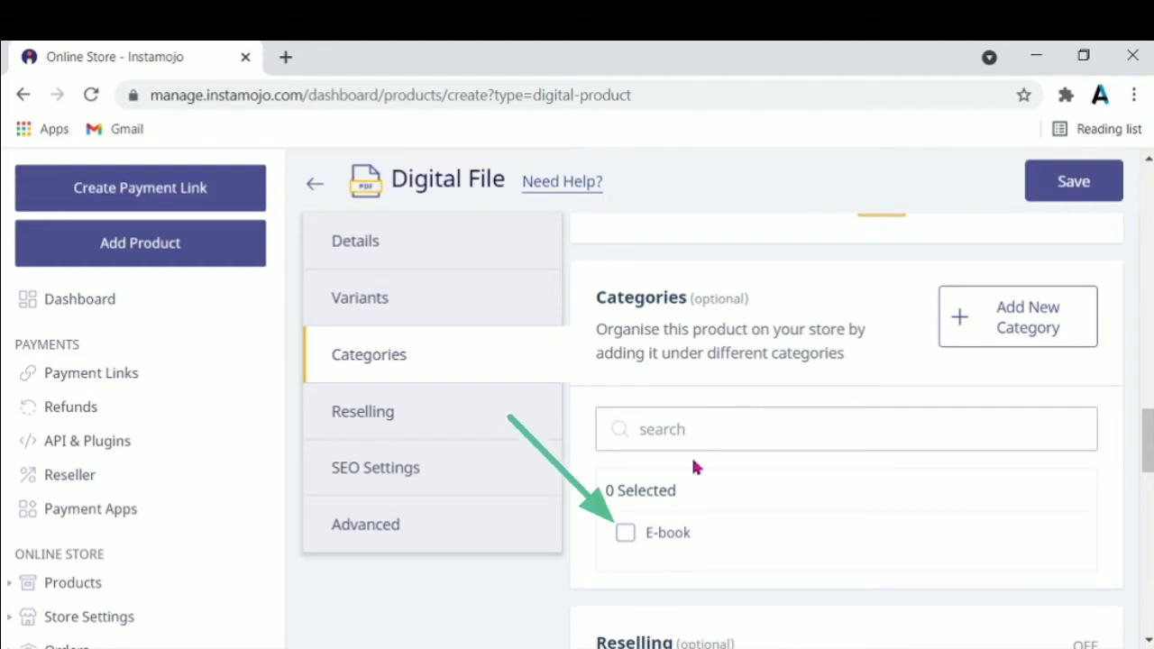
Tick the E-book category and enable reselling with an 8% commission
click(623, 533)
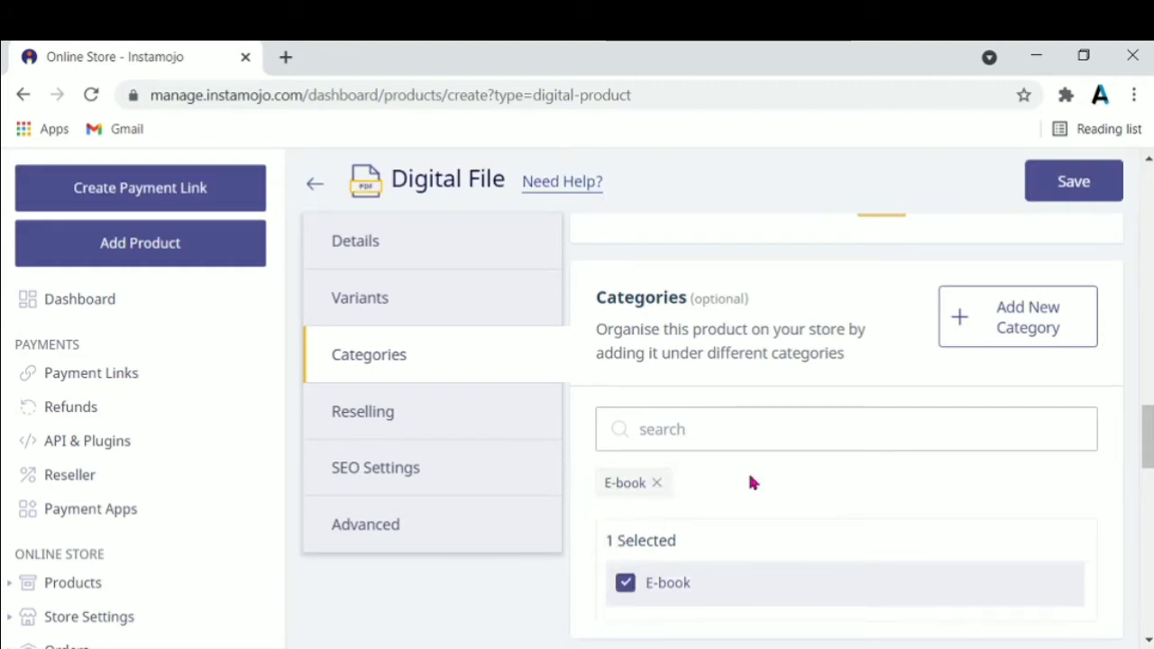
drag(1144, 424, 1143, 477)
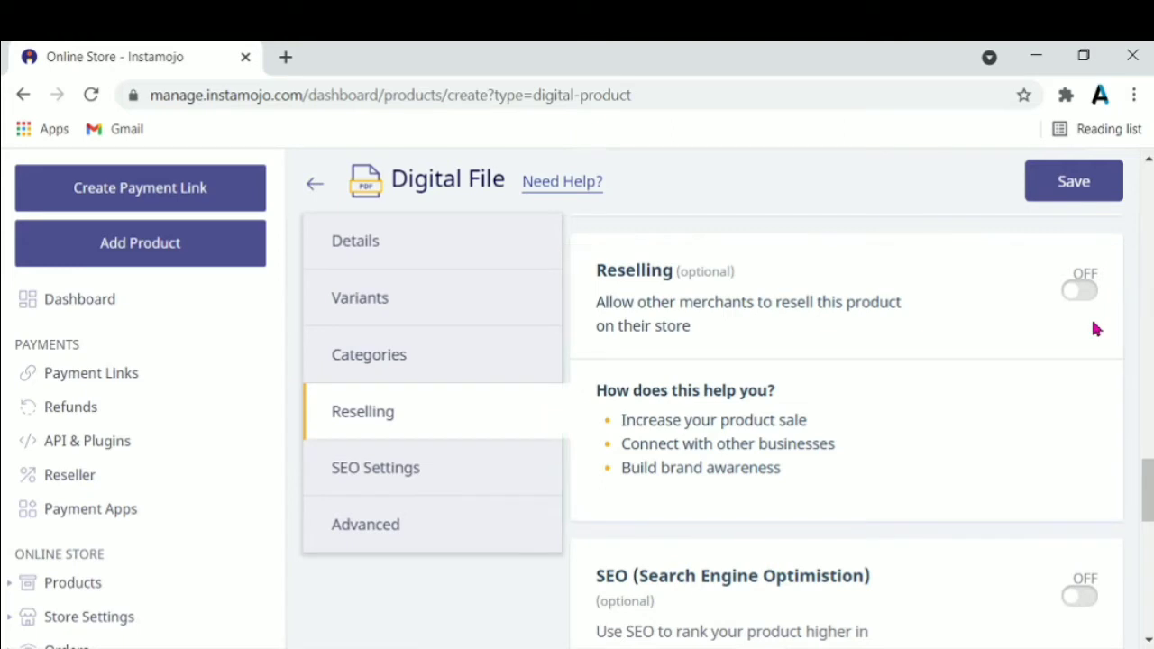
click(1074, 293)
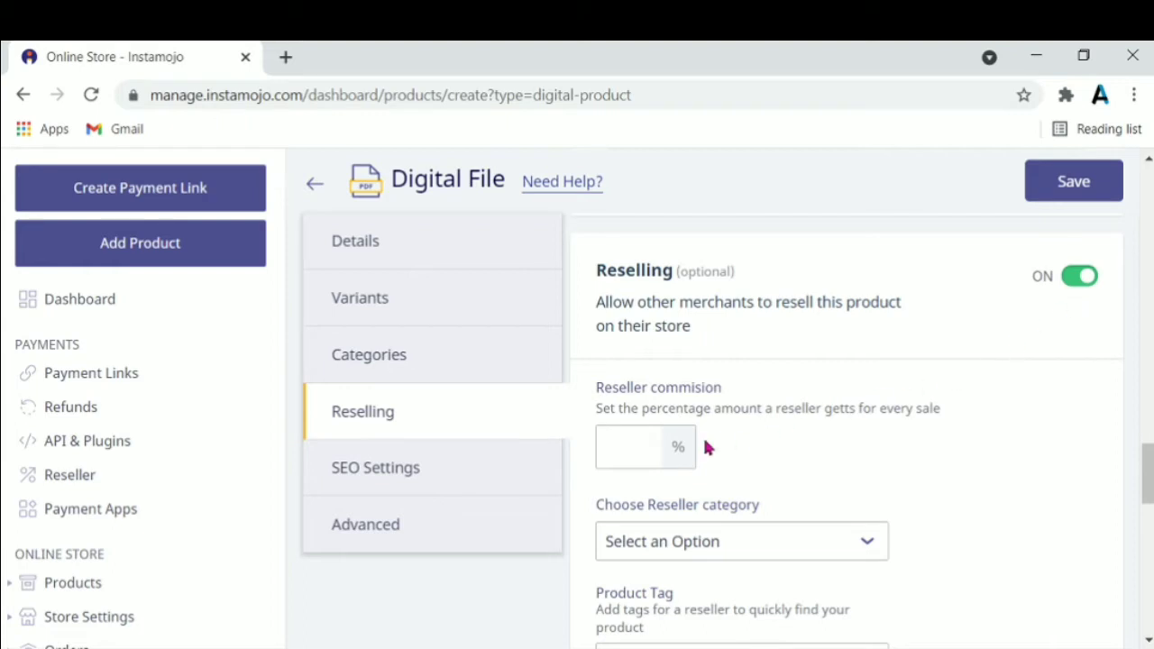
click(626, 451)
text(8)
Set the reseller category to Books and Magazines and add the tag 'ebook'
click(836, 541)
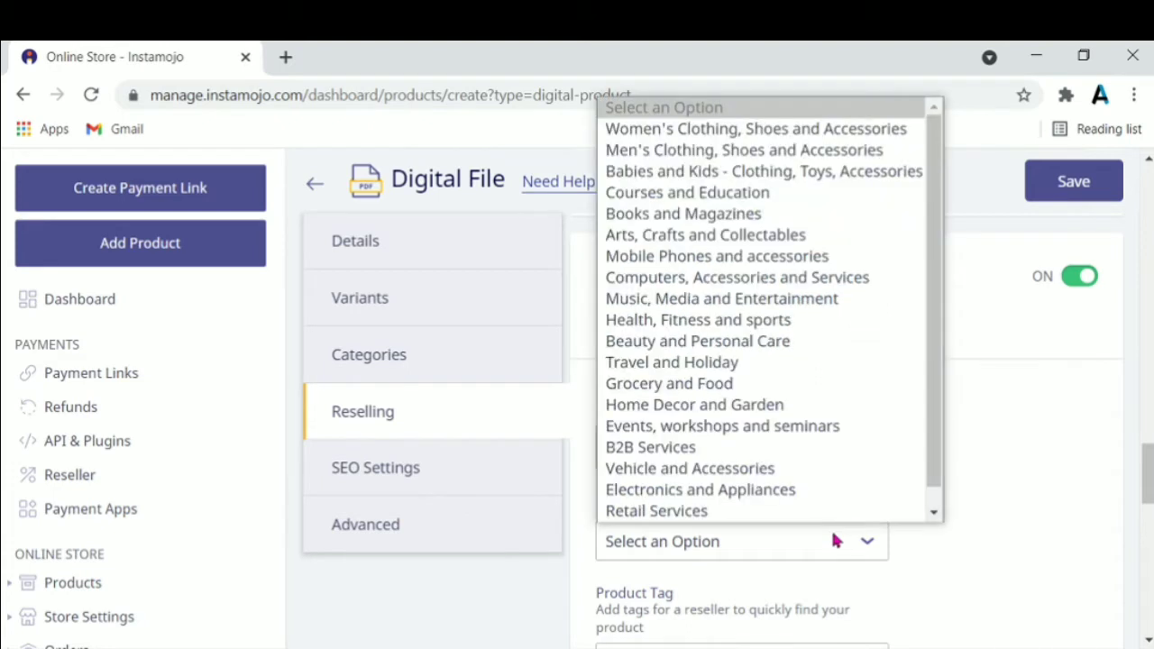
scroll(815, 420, down, 1)
click(745, 197)
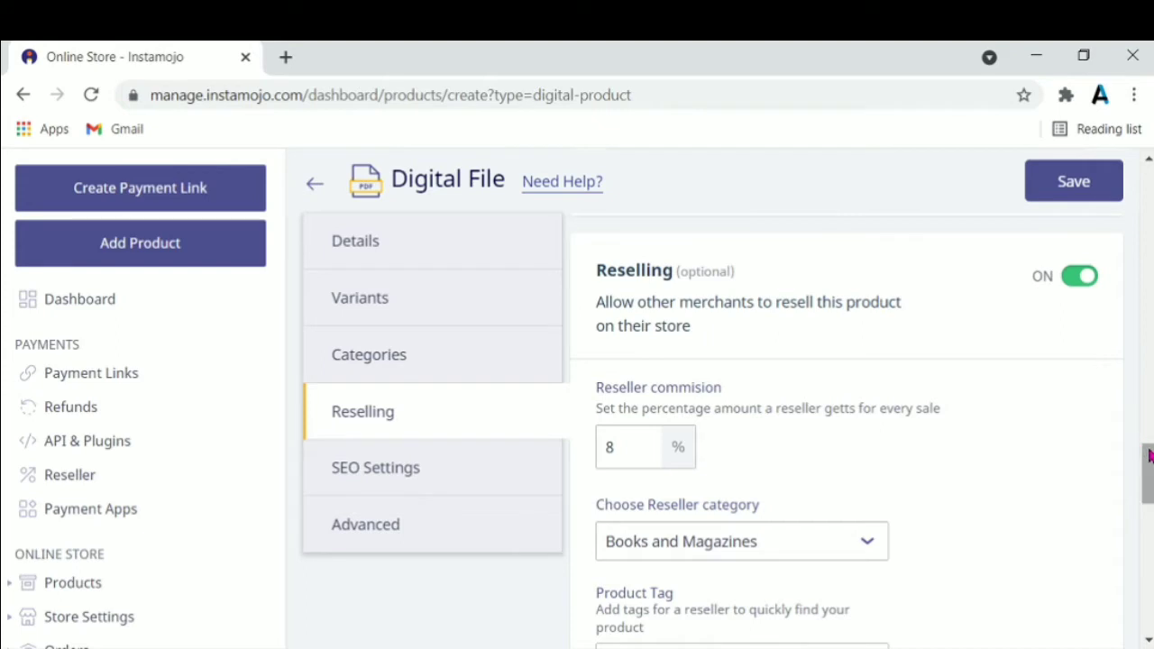
drag(1148, 456, 1141, 484)
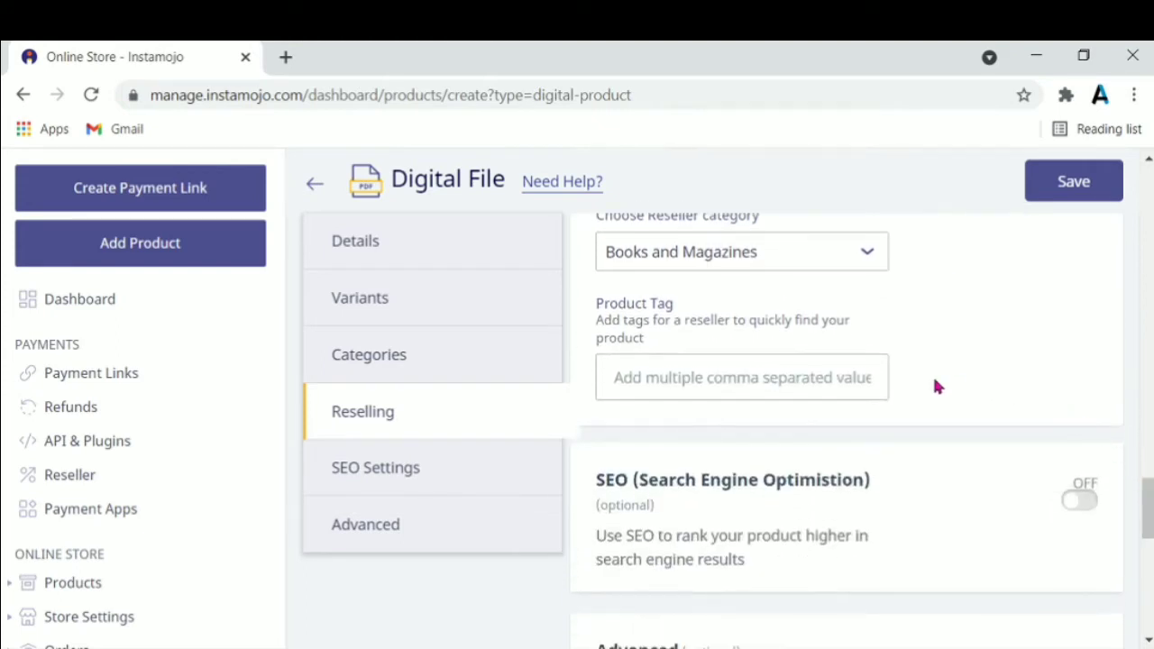
click(858, 376)
text(ebook)
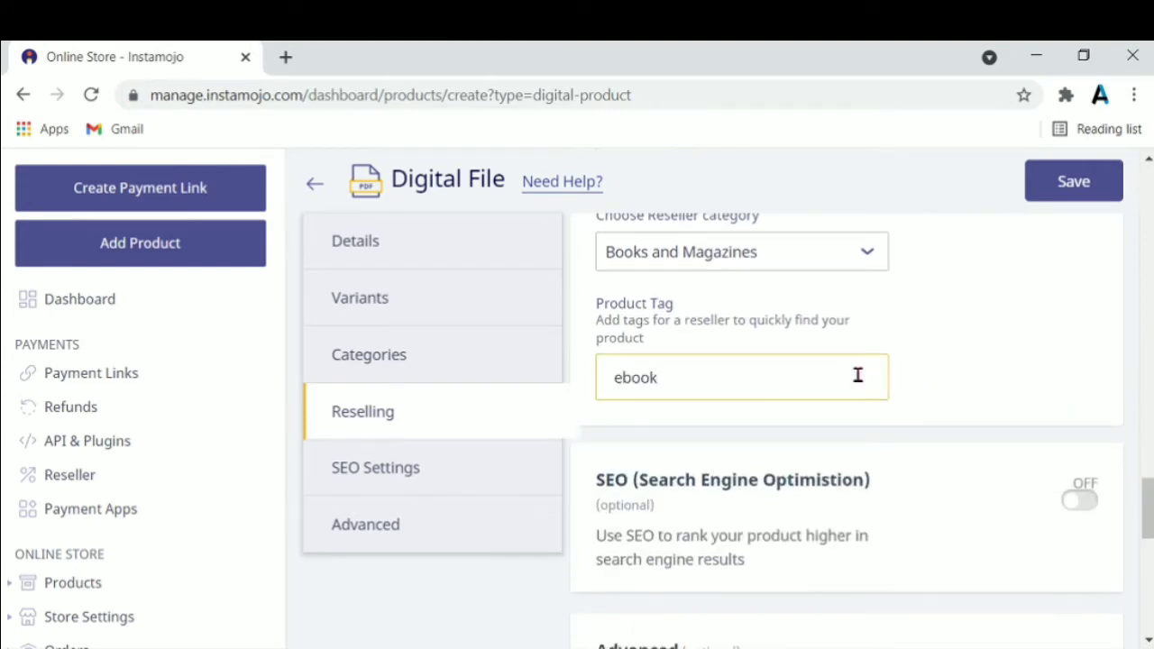
key(Return)
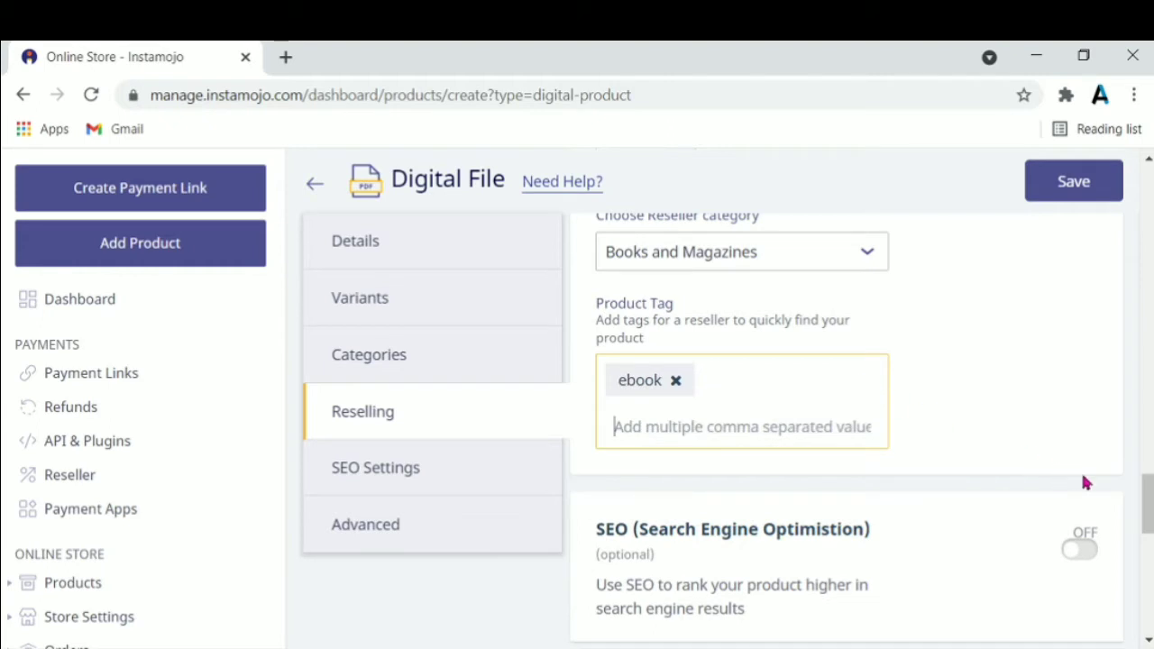
drag(1145, 492, 1145, 532)
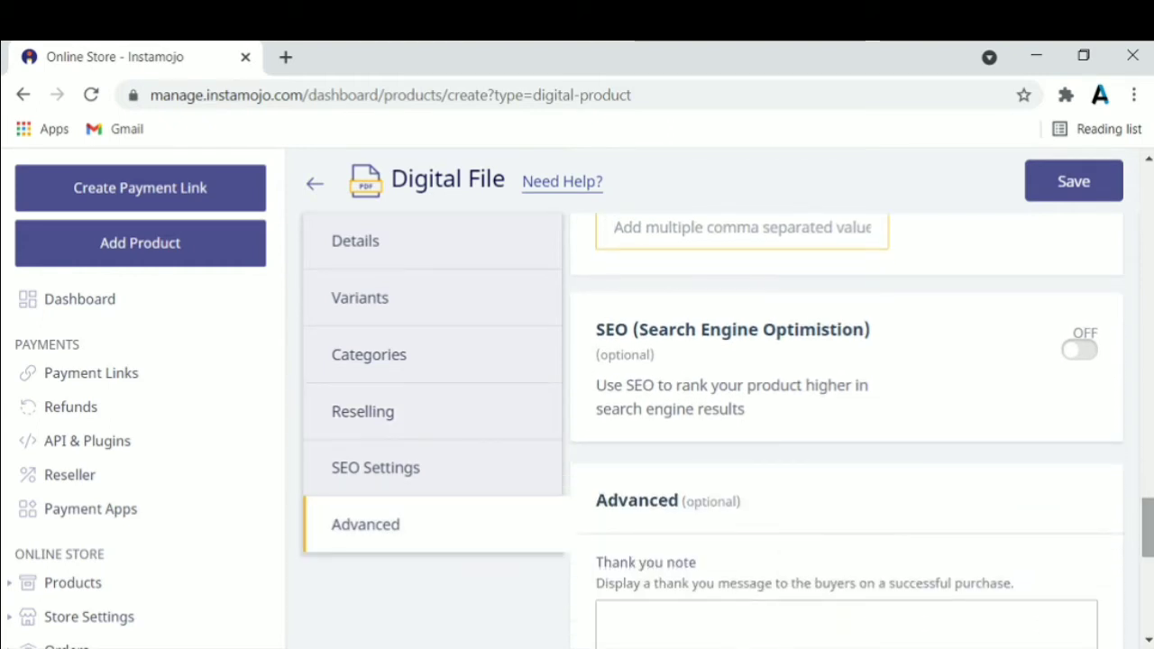
Enter 'Thanks' as the buyer thank-you note, then return to the form's top
scroll(1138, 532, down, 2)
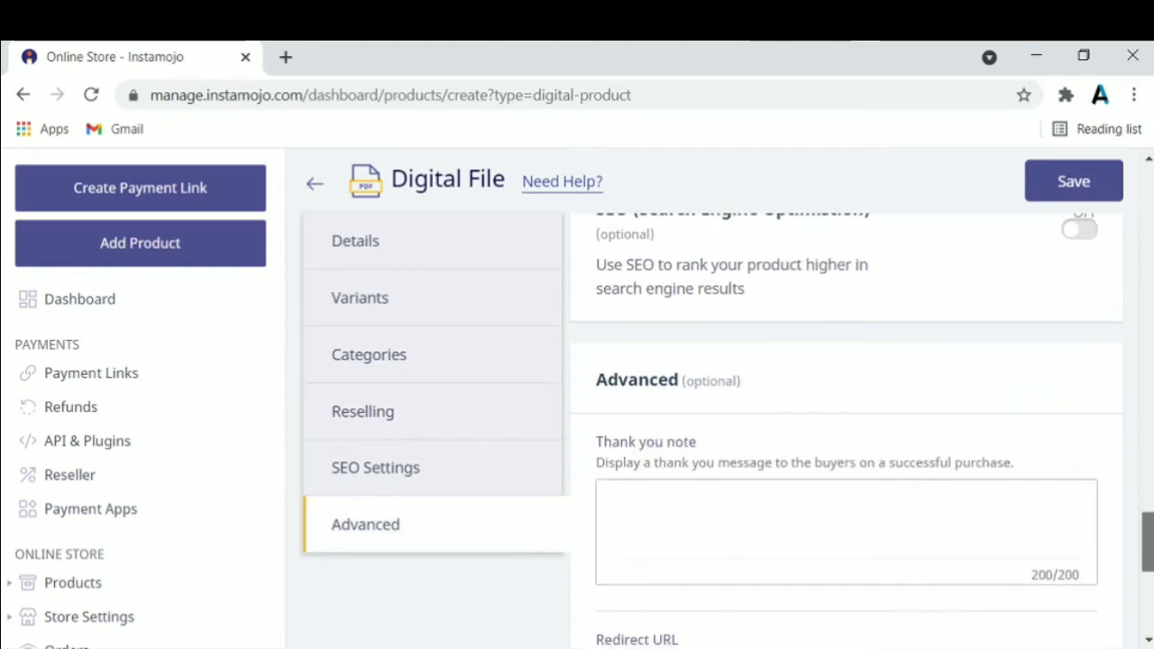
click(1076, 511)
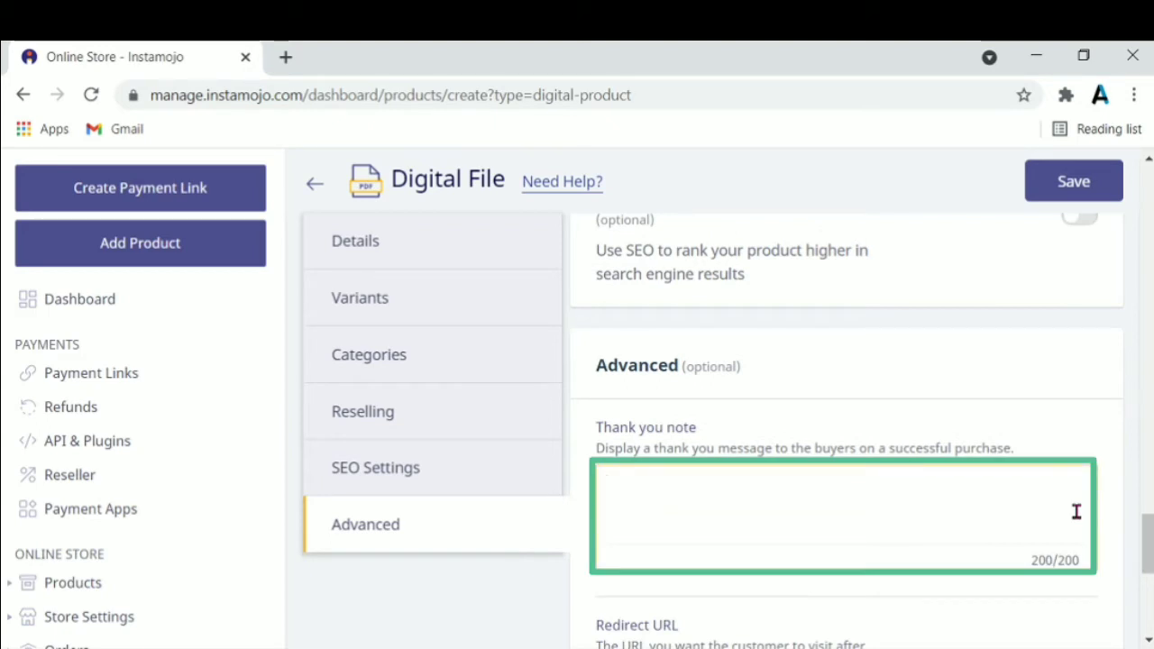
text(Thanks)
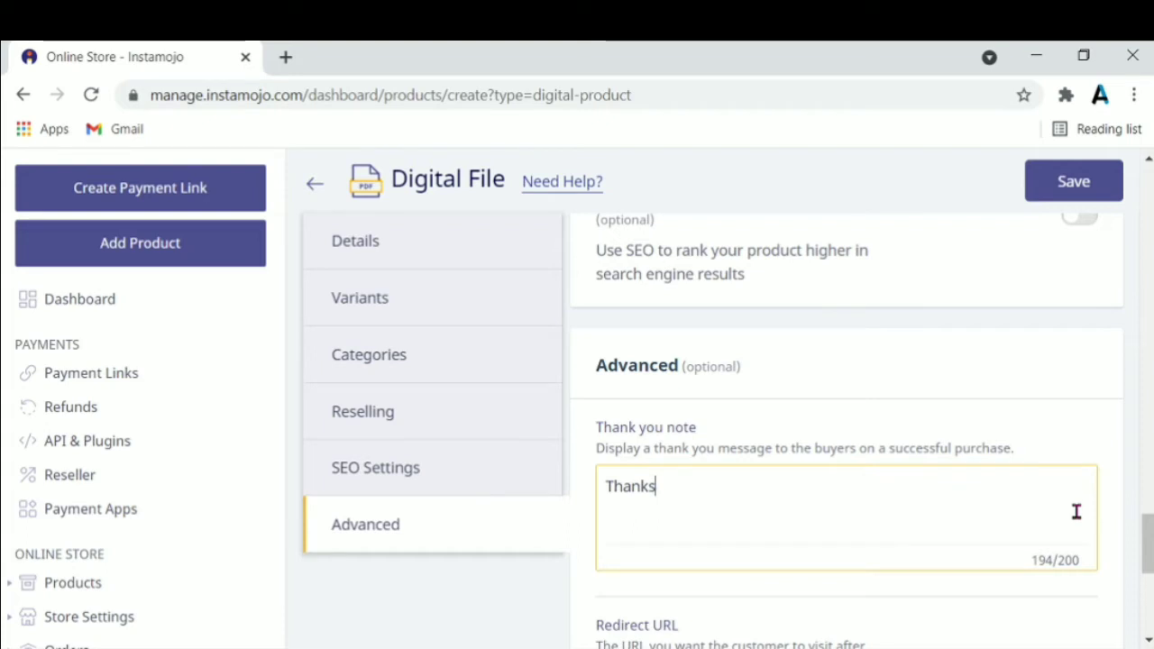
scroll(1127, 550, down, 4)
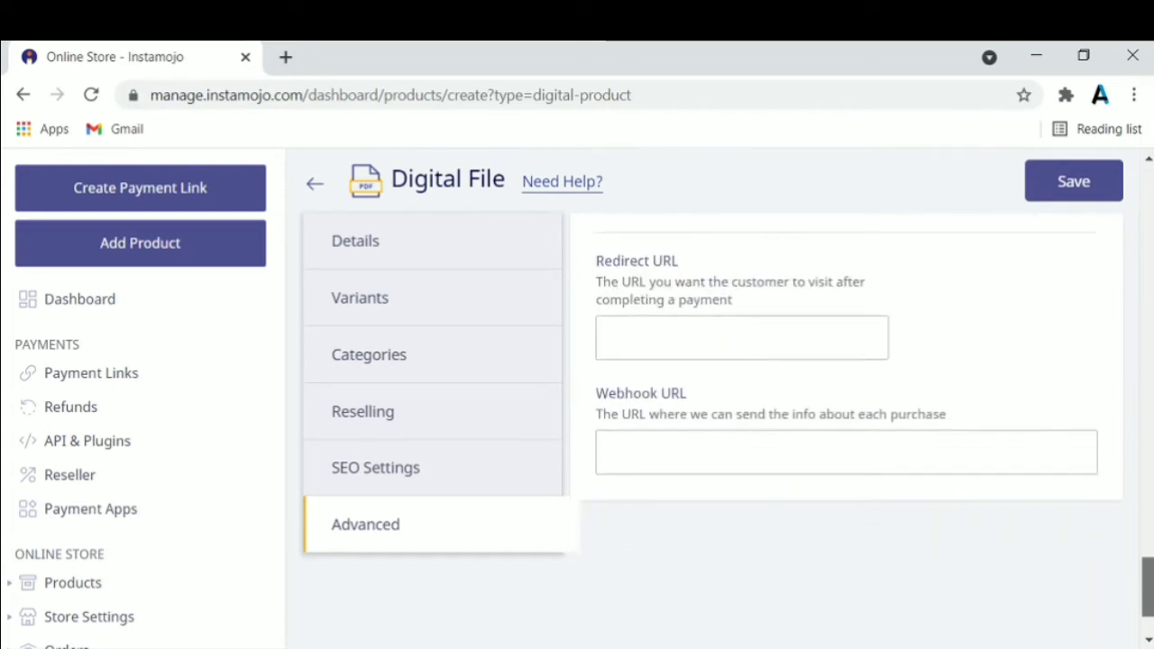
scroll(847, 431, up, 6)
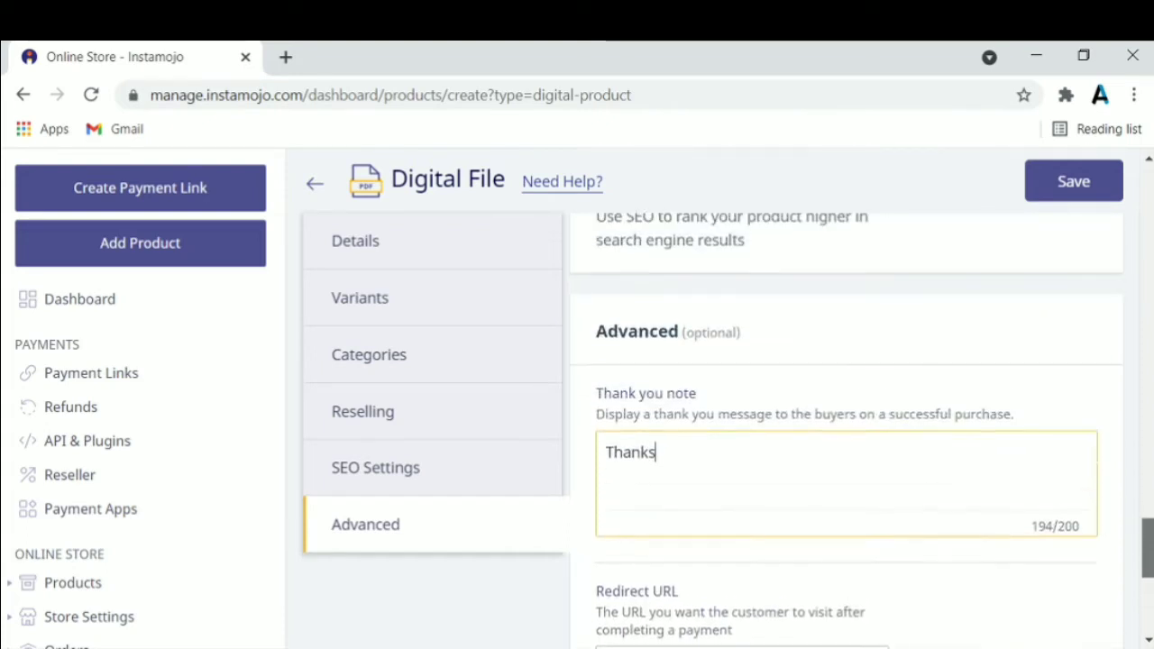
scroll(848, 431, up, 8)
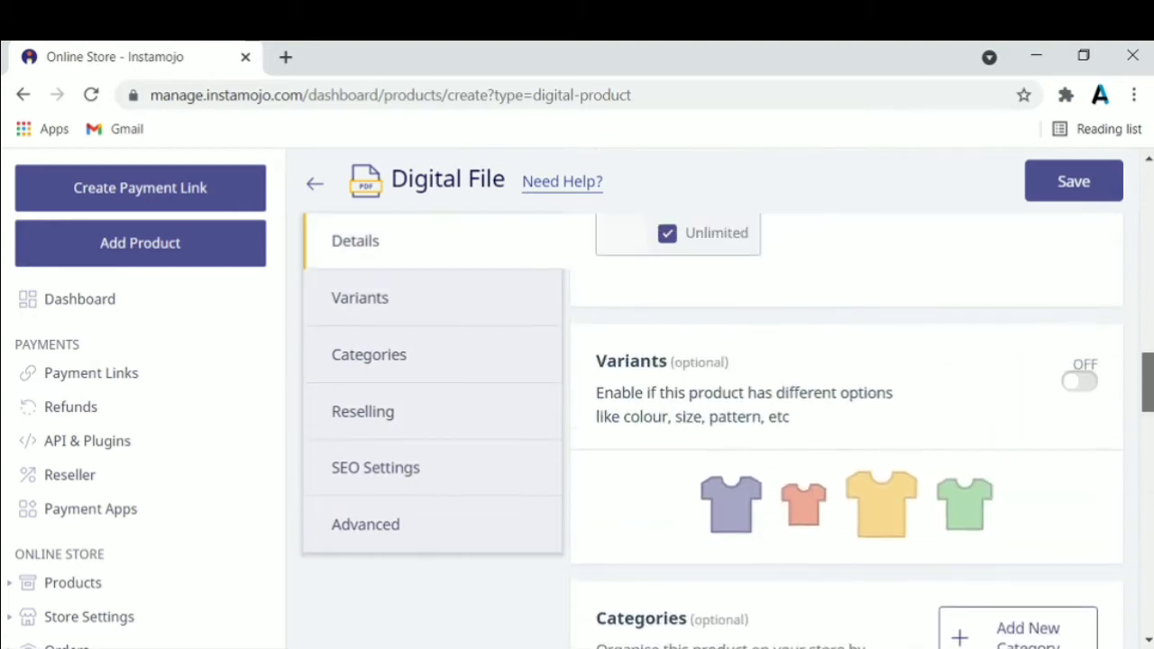
scroll(713, 406, up, 10)
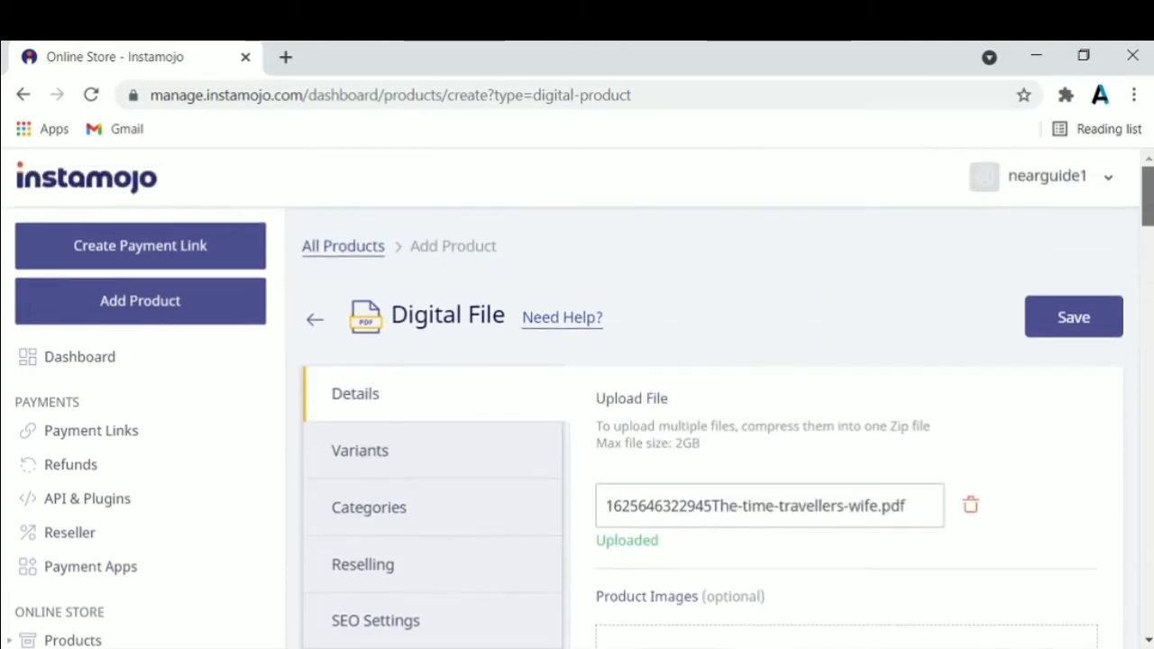
Save The Time travellers wife listing and start another Digital File product
click(1072, 330)
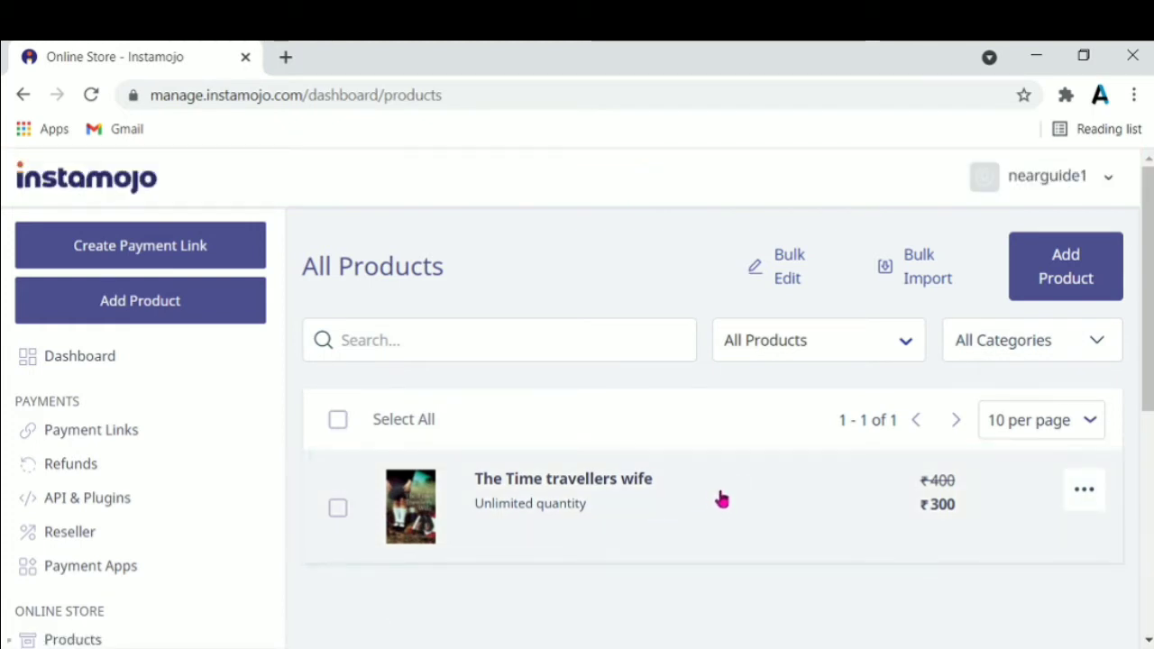
click(1064, 277)
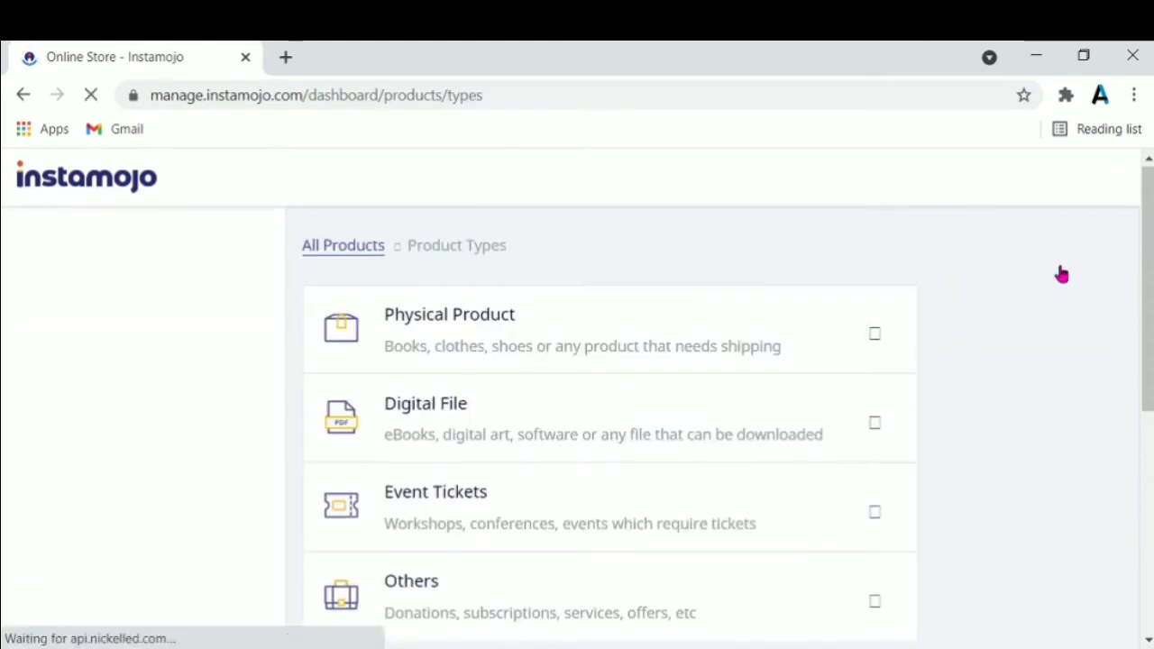
click(810, 424)
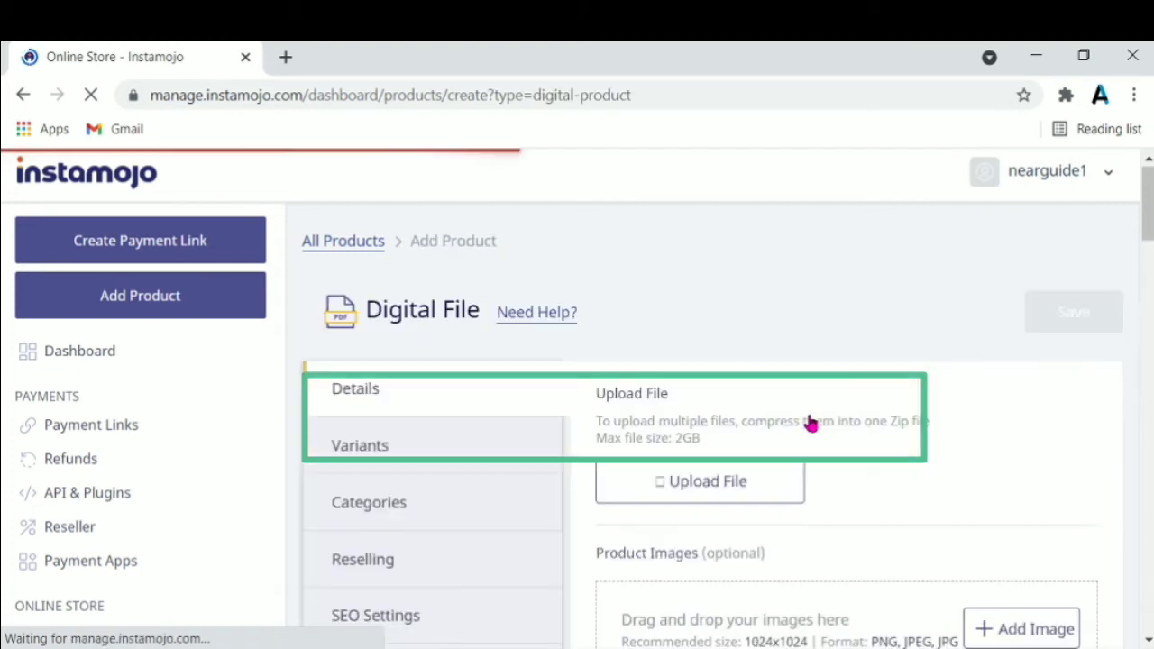
Upload Midnight-children.pdf as the product's digital file
click(758, 485)
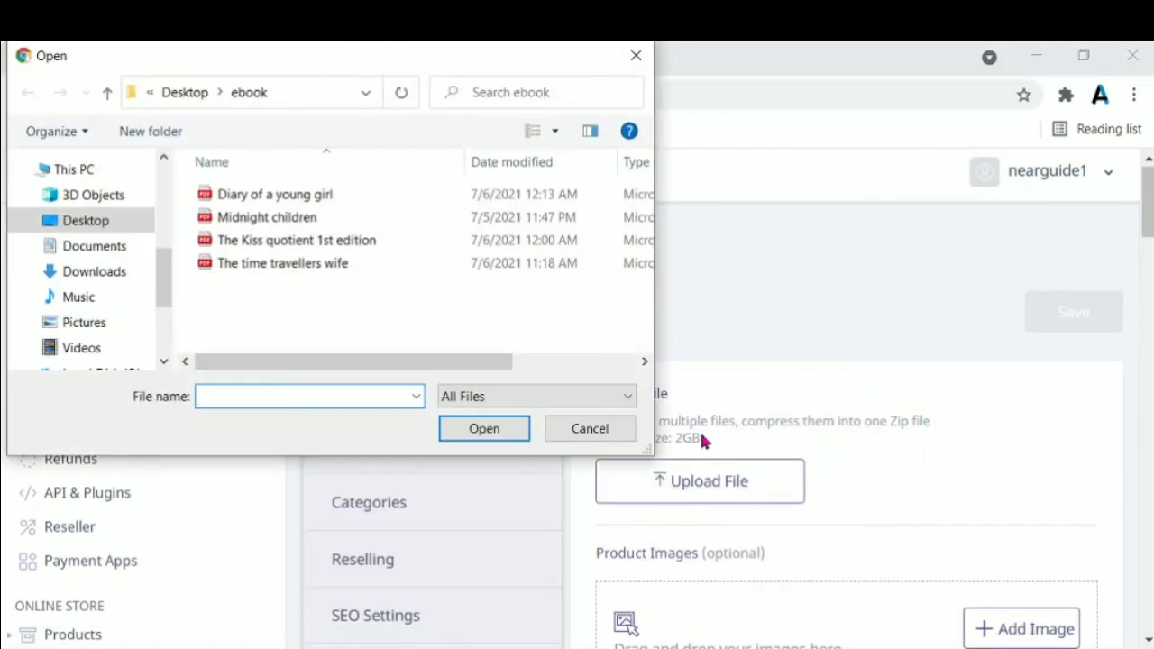
click(404, 222)
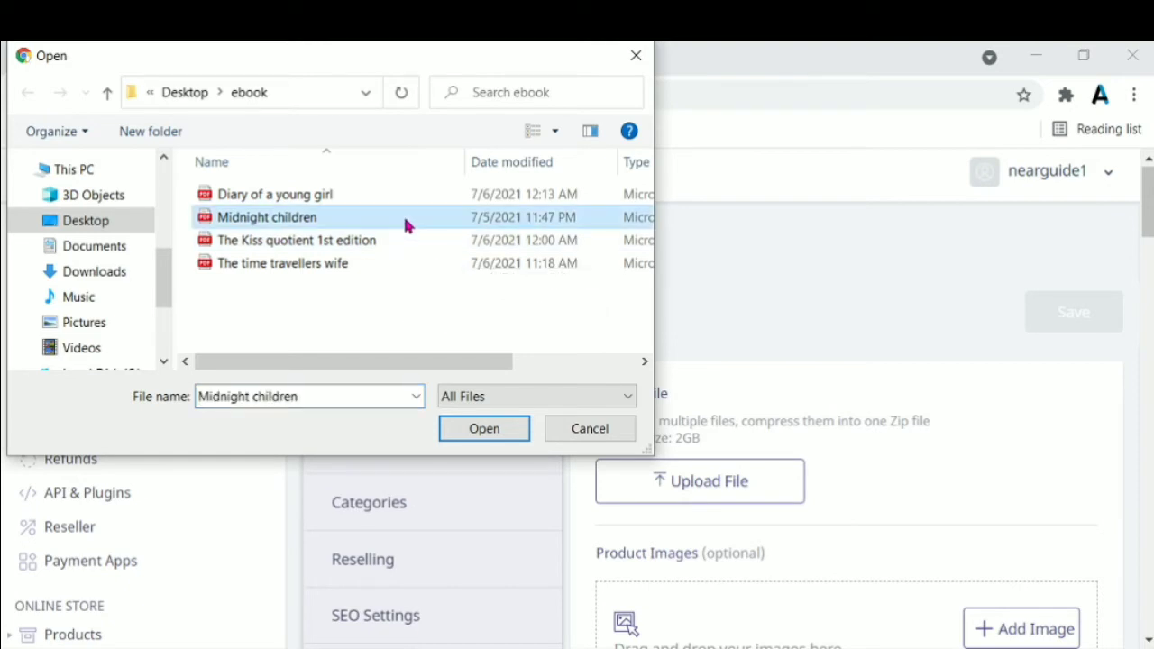
click(485, 429)
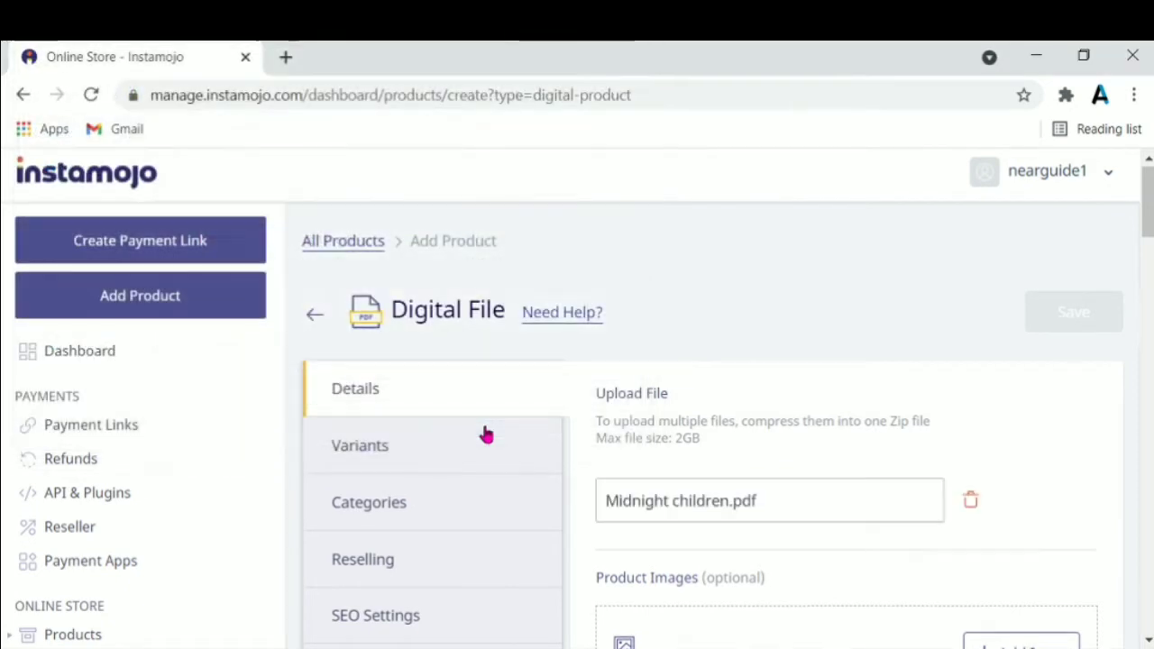
scroll(1082, 298, down, 3)
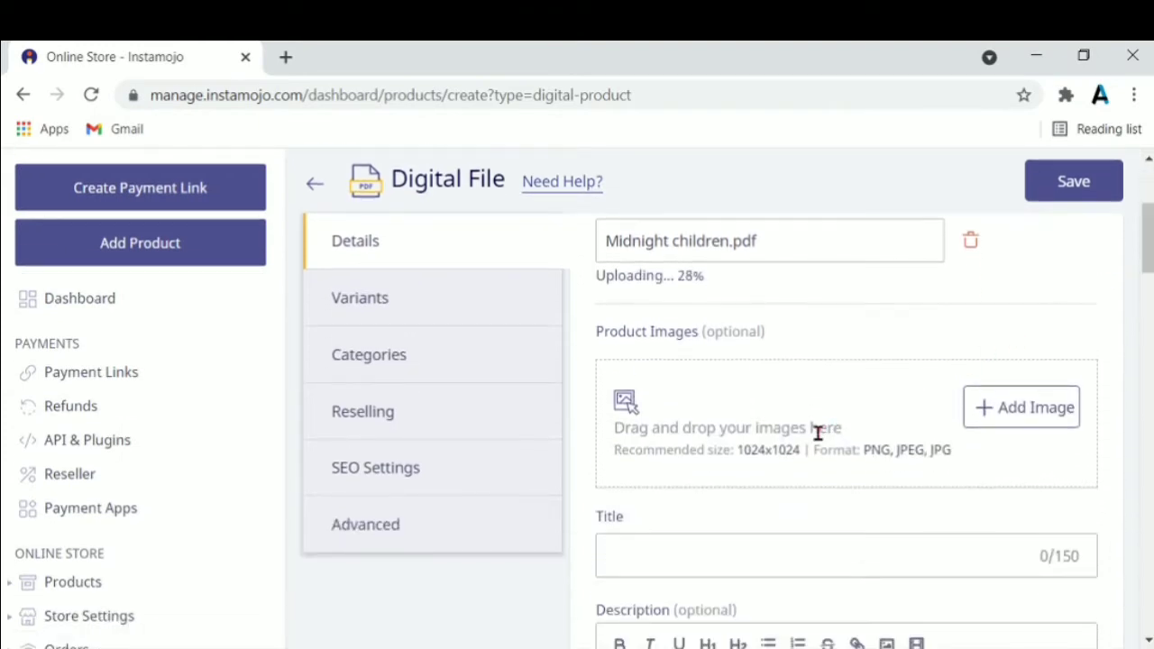
Set midnight children.jpg as the product's cover image
click(818, 433)
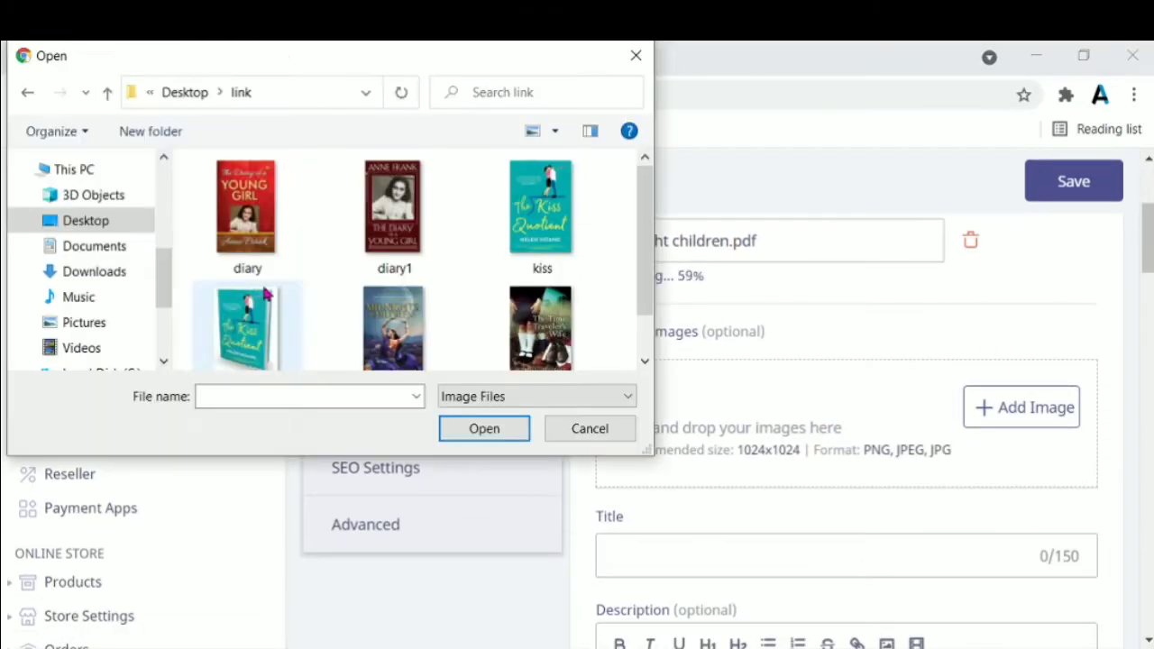
click(394, 330)
click(465, 428)
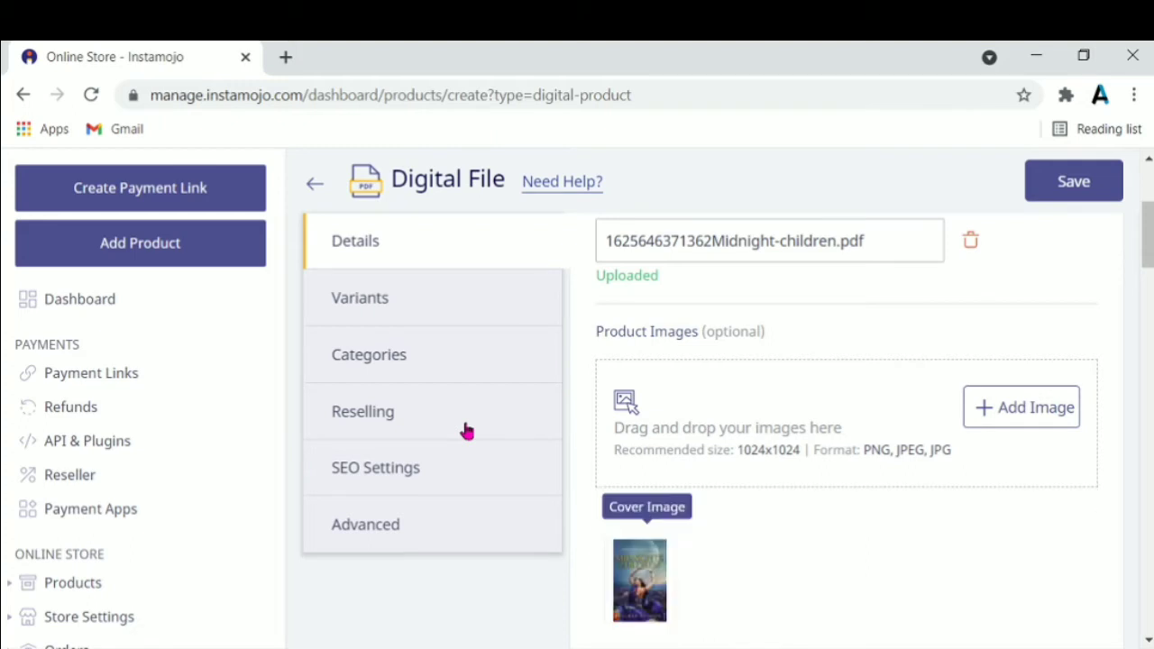
drag(1147, 236, 1147, 286)
Title the product 'Midnight Children' and describe it with the writer line, PAGE- 237 and LANGUAGE- ENGLISH
click(920, 382)
text(Midnight Children)
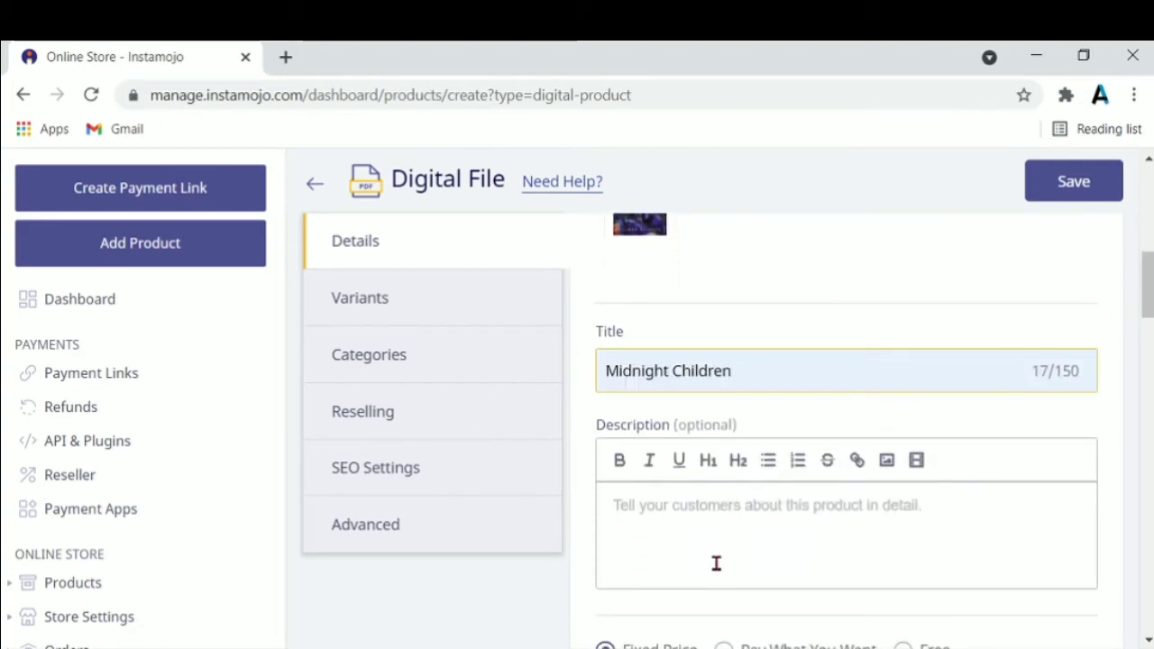
click(938, 505)
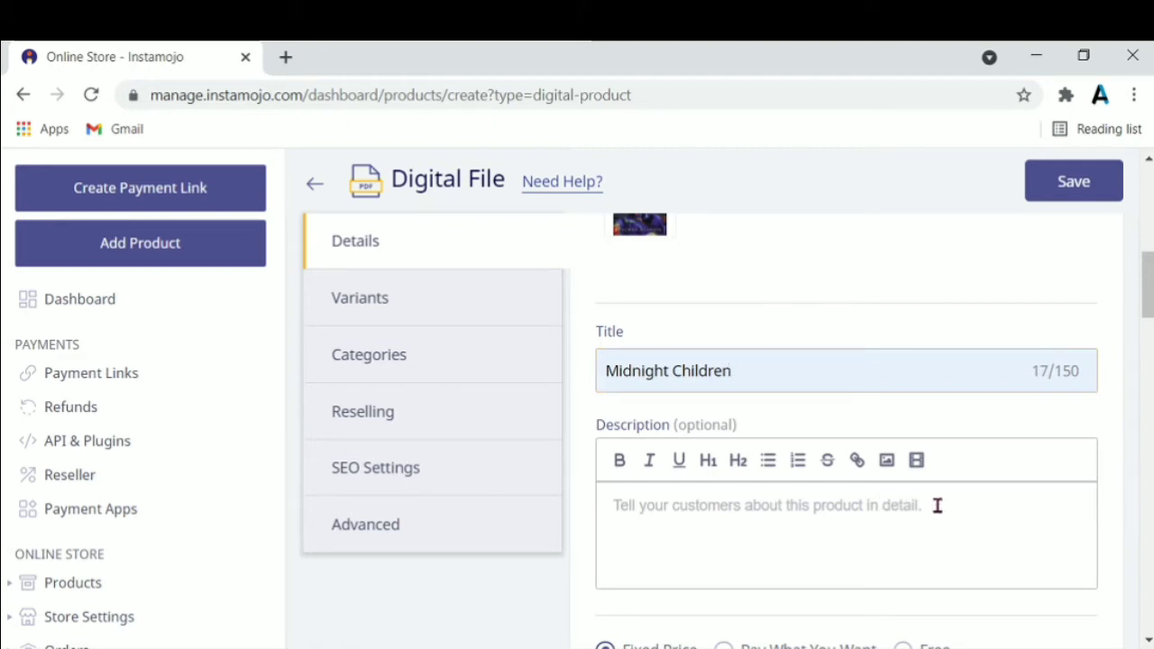
text(WRI)
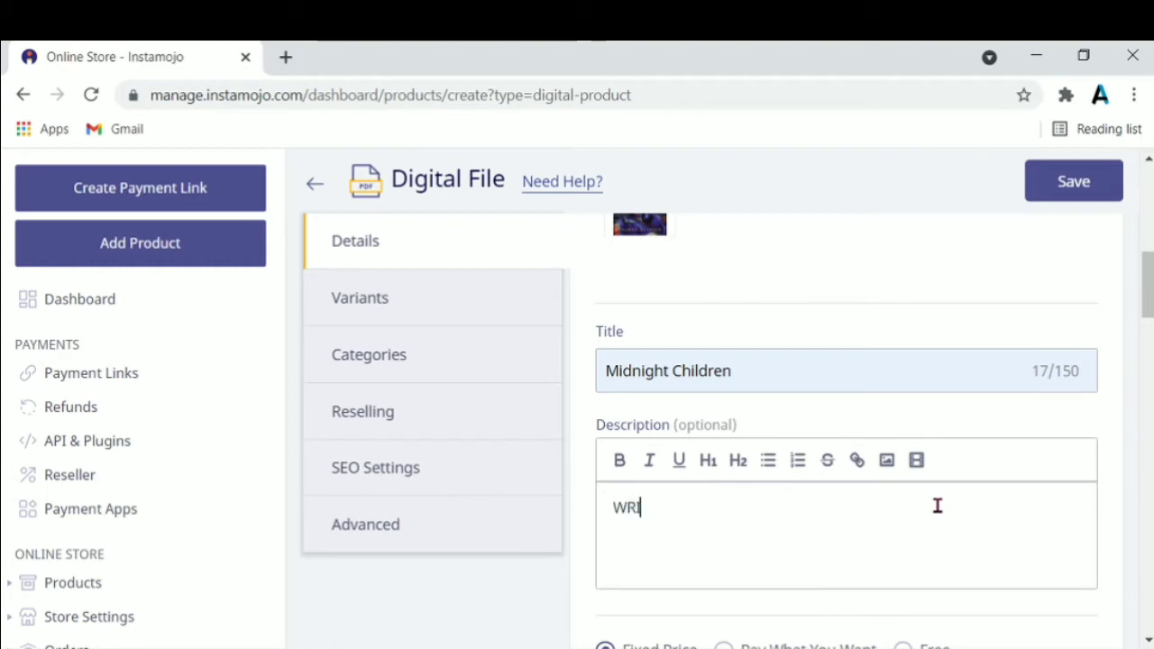
text(TTER)
text(- SALMAN RUSHDIE)
key(Return)
text(PAGE- 237)
key(Return)
text(LANGUAGE- ENGLISH)
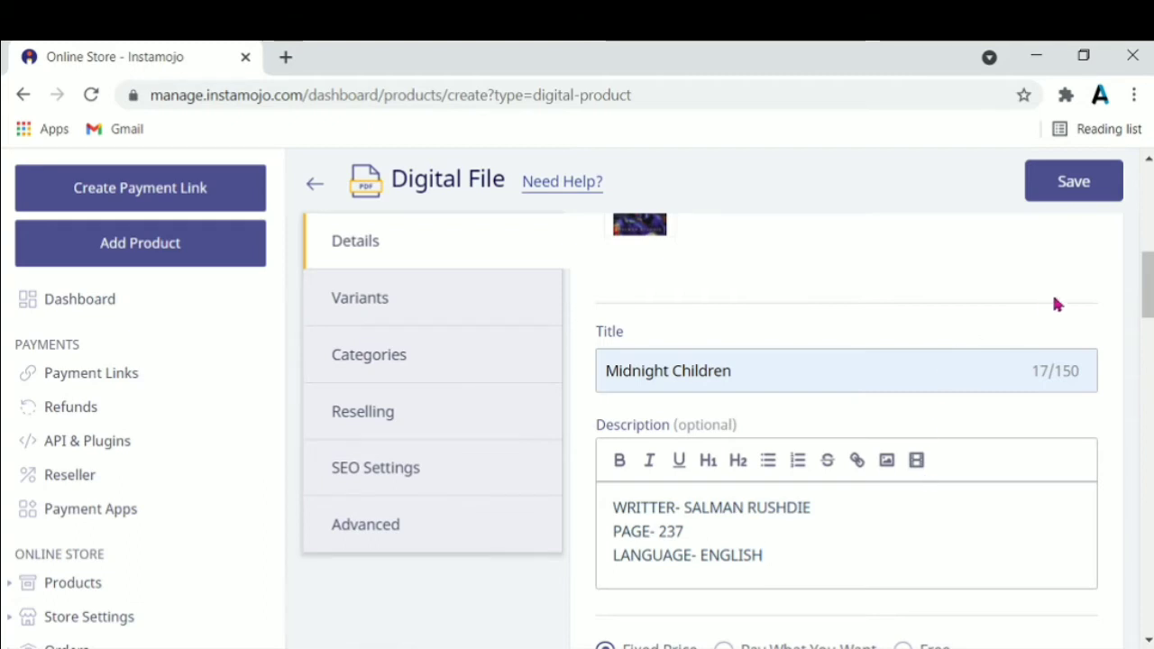
scroll(989, 365, down, 4)
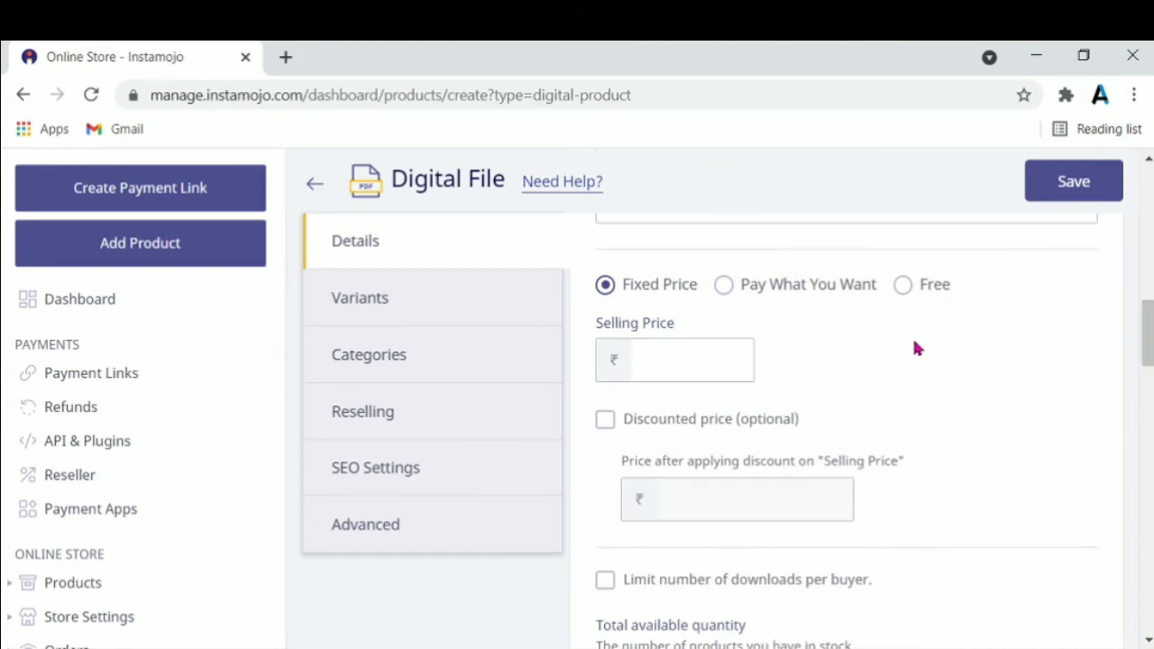
Price Midnight Children as Free, cap downloads at 2 per buyer, and make stock Unlimited
click(902, 287)
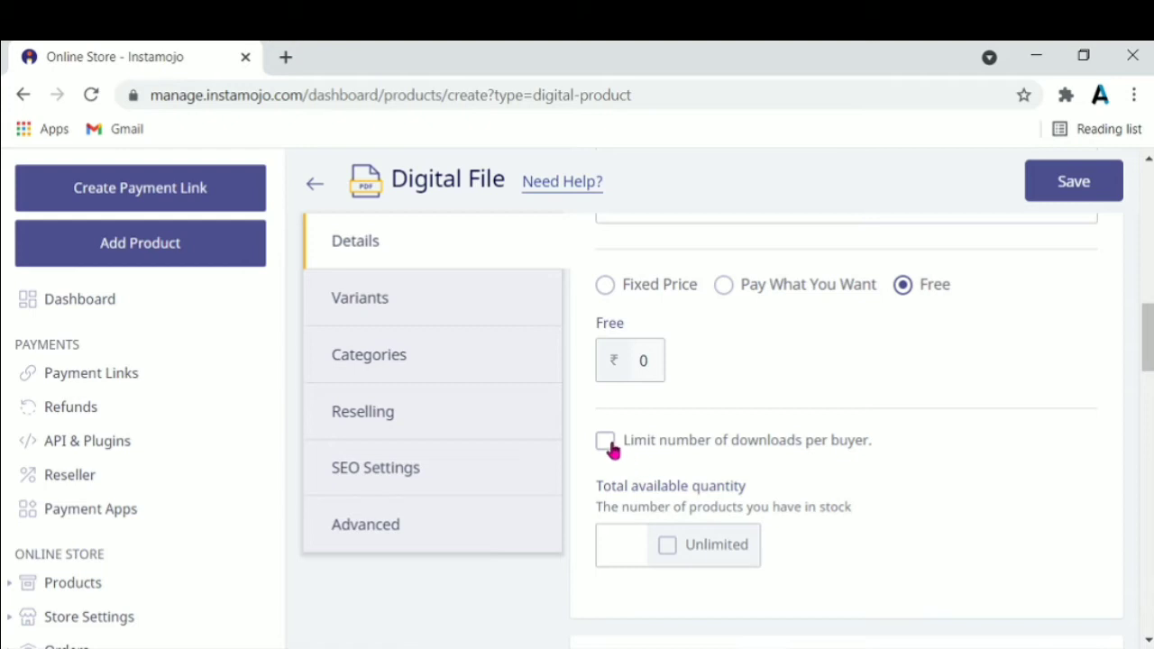
click(608, 445)
click(676, 540)
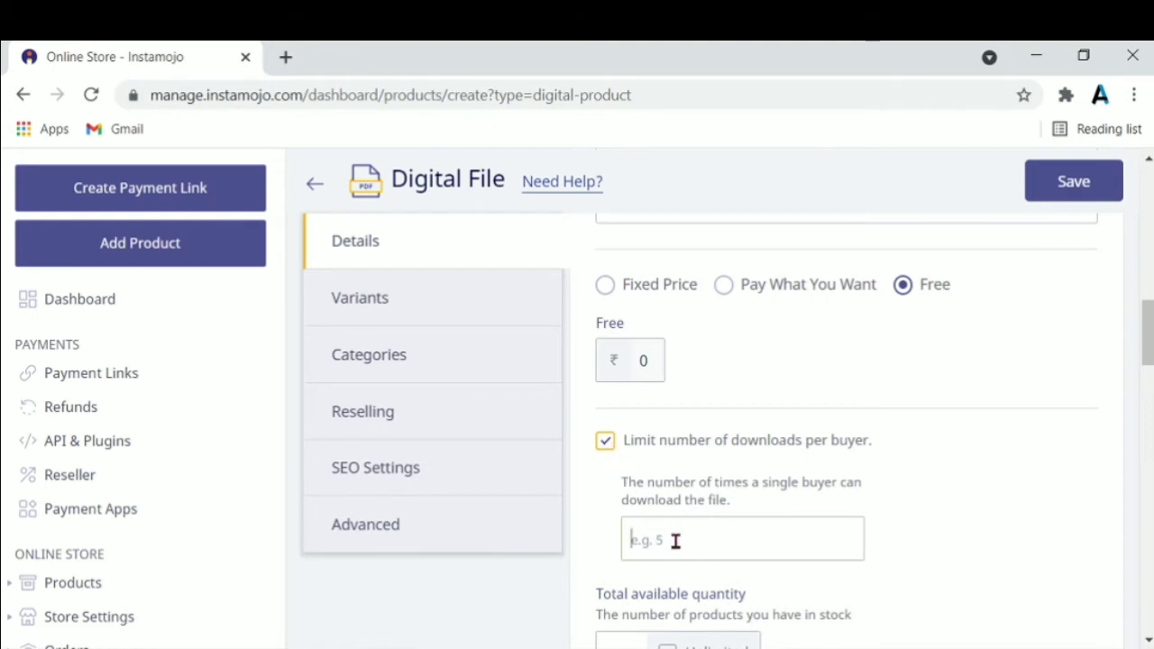
text(2)
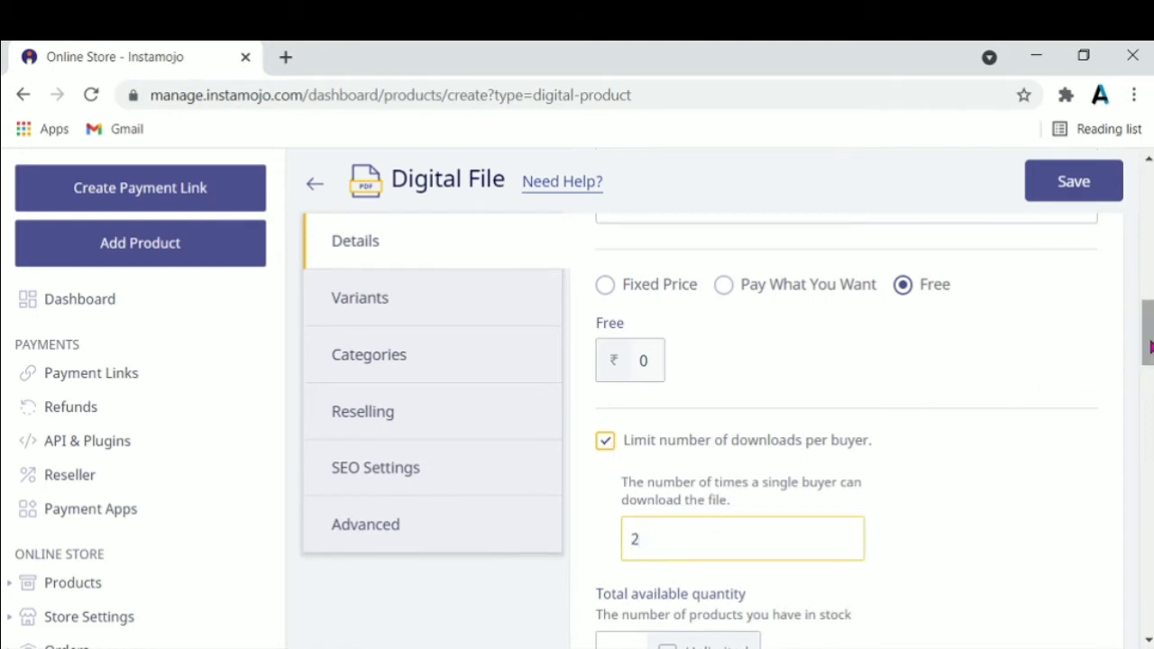
scroll(1147, 338, down, 3)
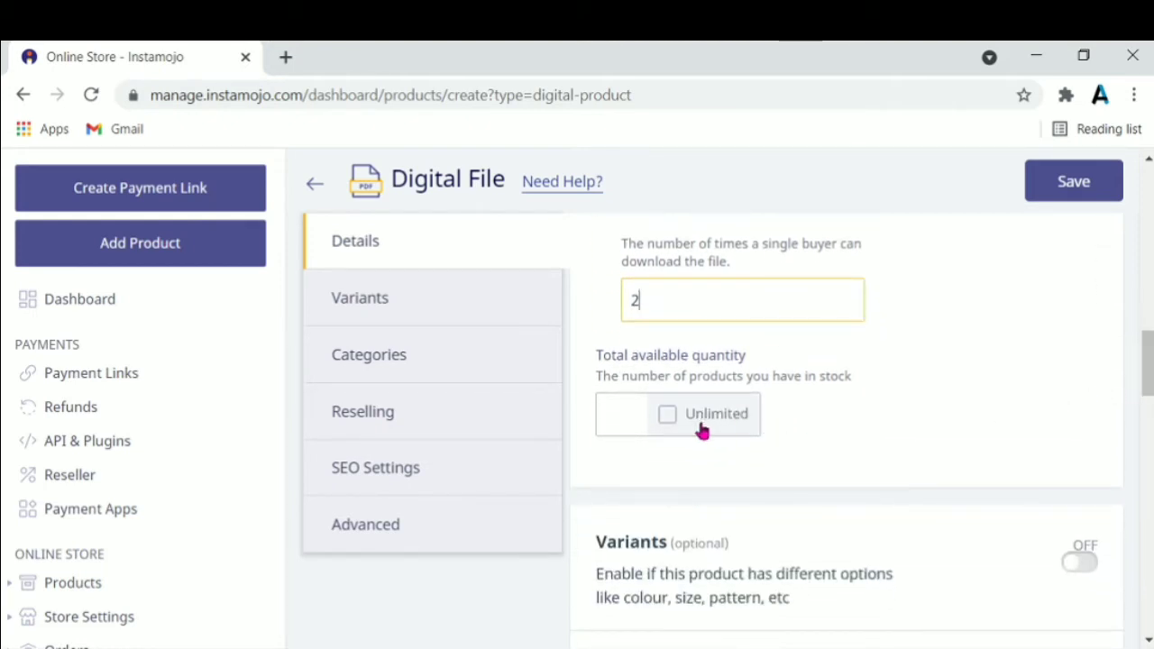
click(671, 417)
scroll(1147, 360, down, 5)
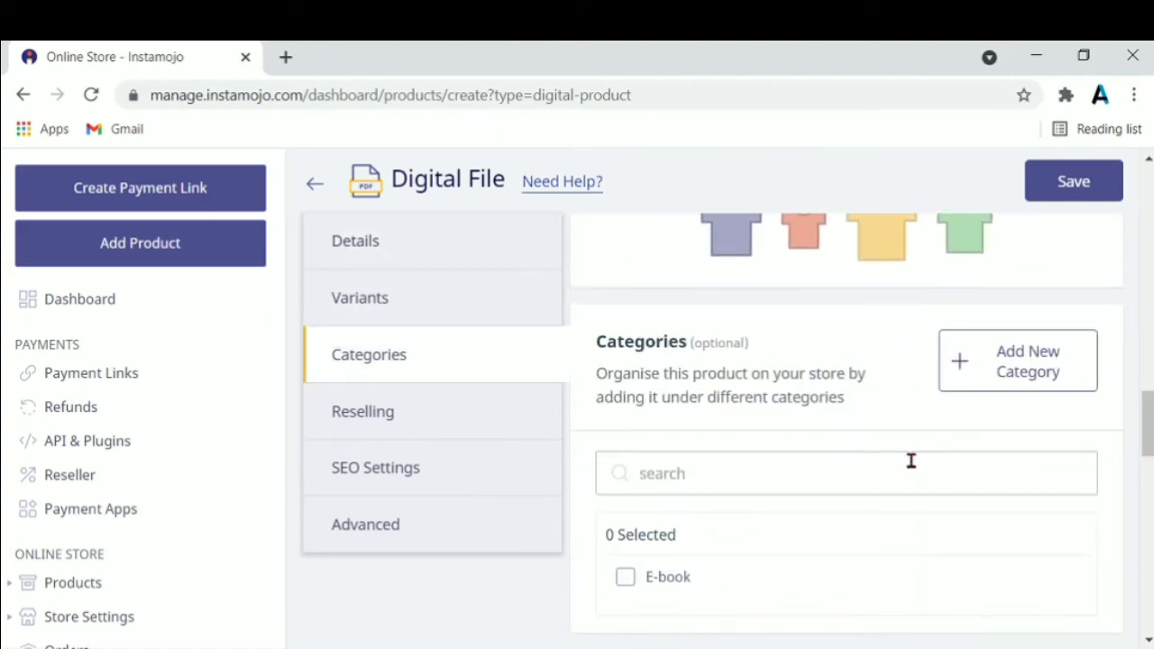
Tick the E-book checkbox under Categories for Midnight Children
click(632, 582)
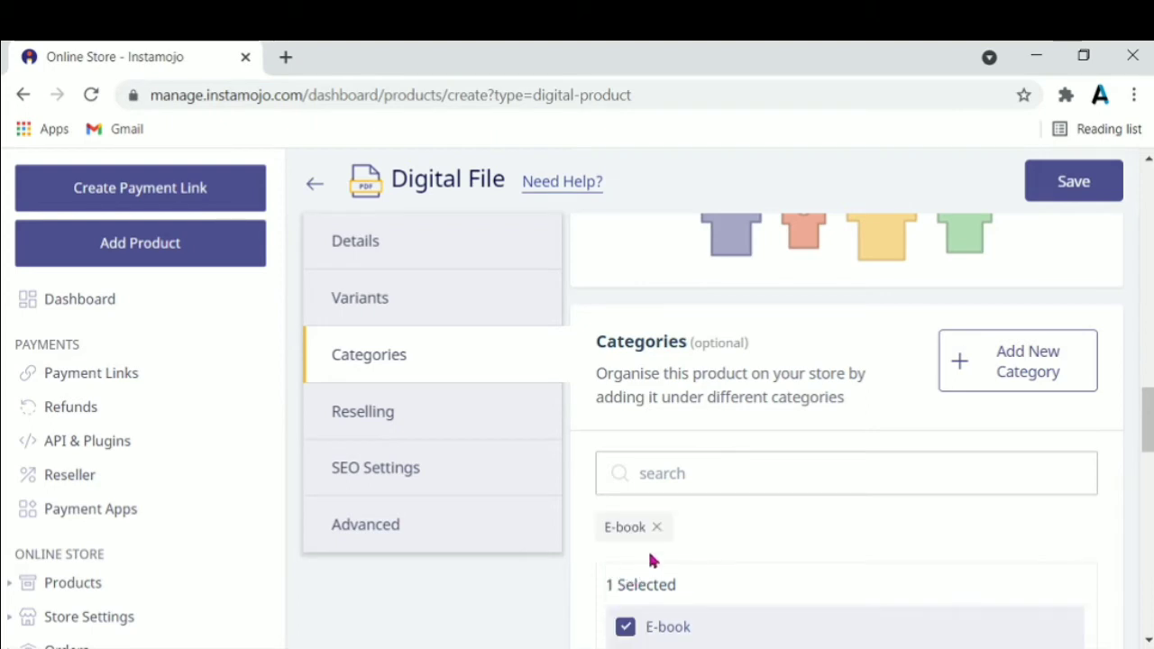
scroll(1148, 419, down, 5)
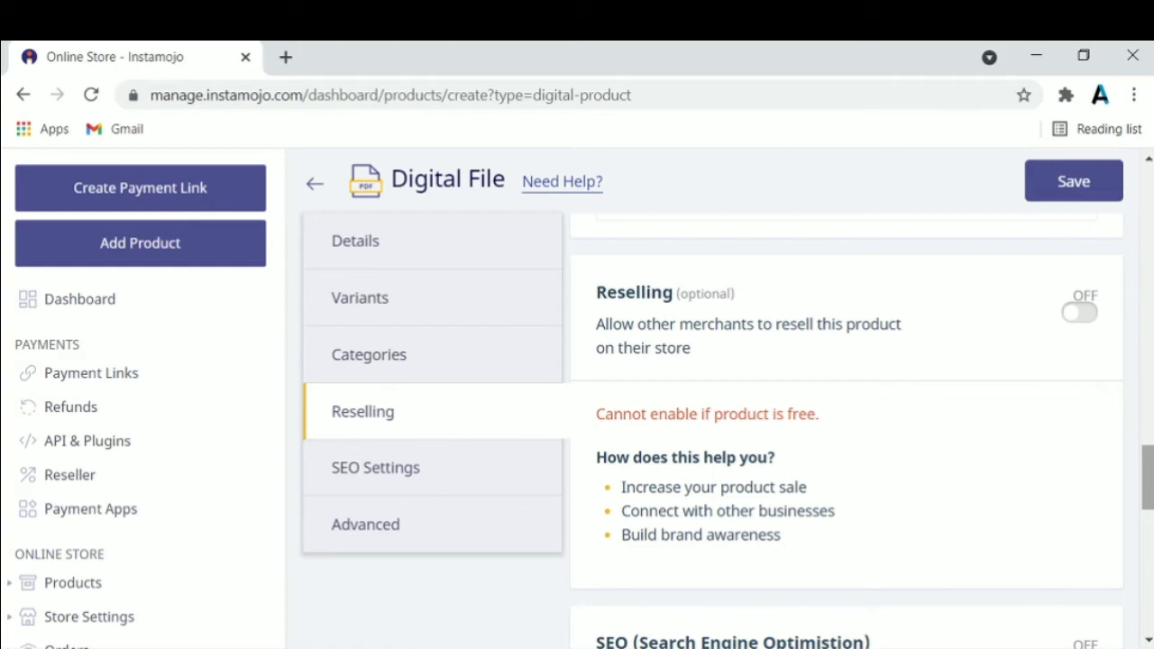
scroll(1148, 478, down, 5)
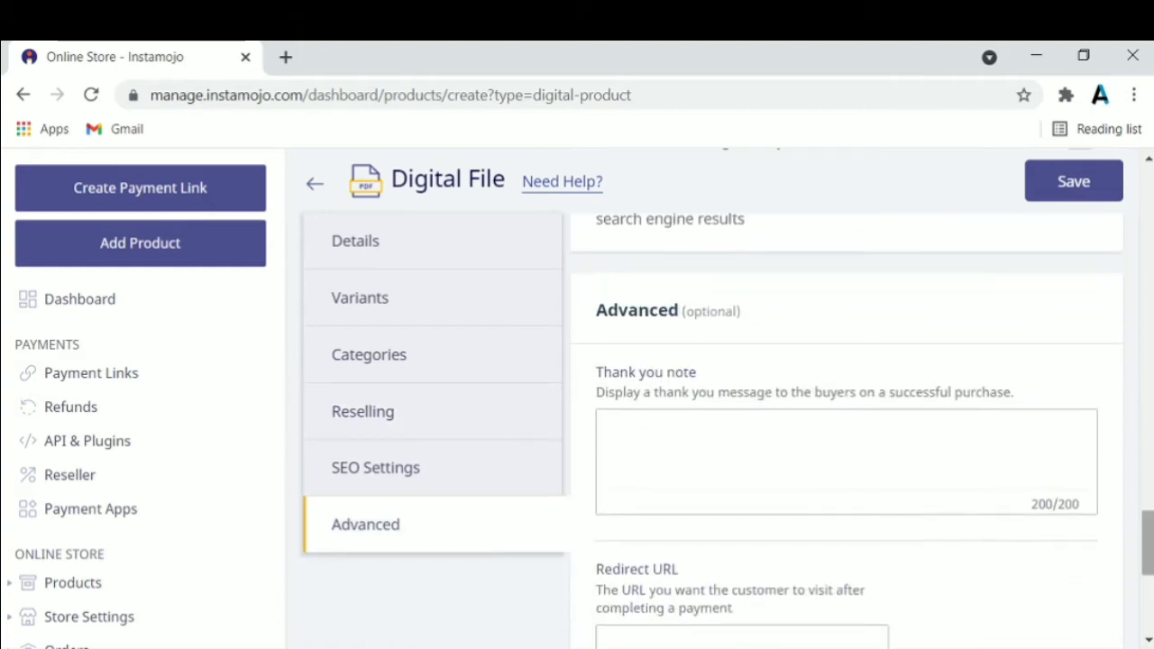
Enter 'tHANKS' as the buyer thank-you note
text(tHANKS)
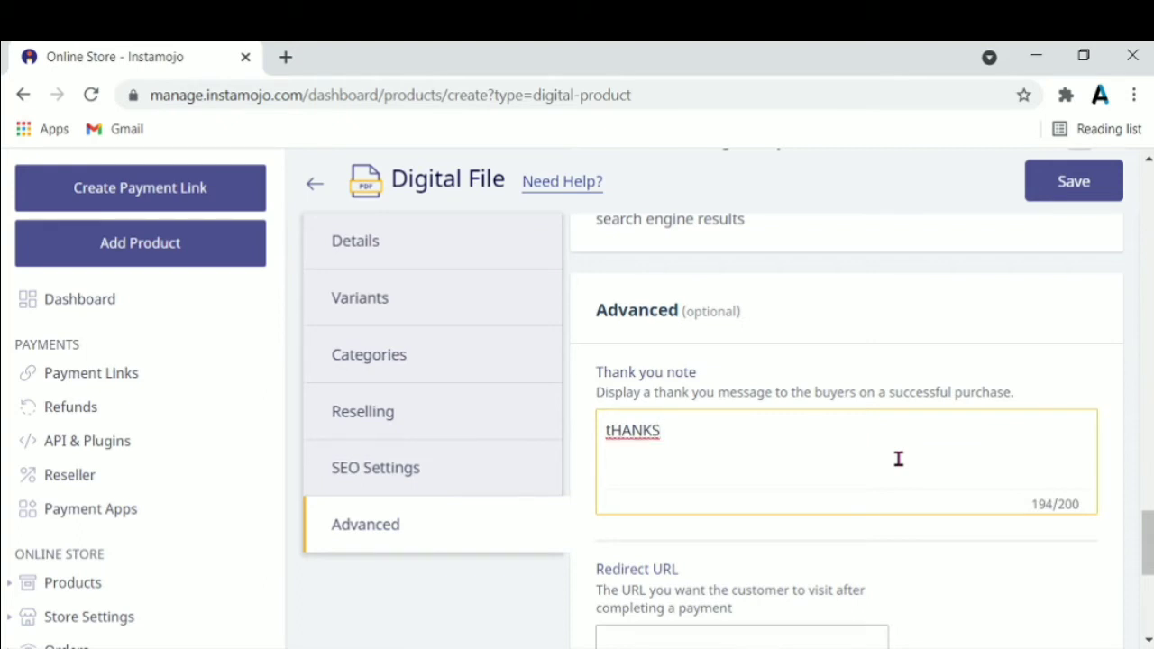
scroll(846, 406, up, 15)
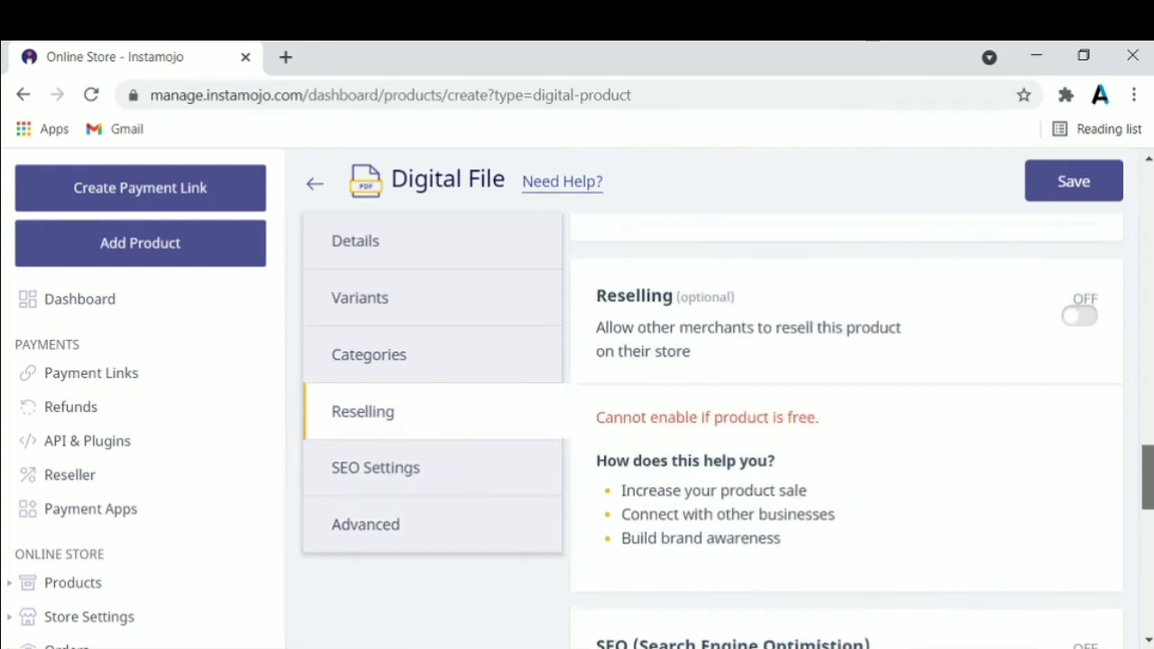
scroll(846, 406, up, 12)
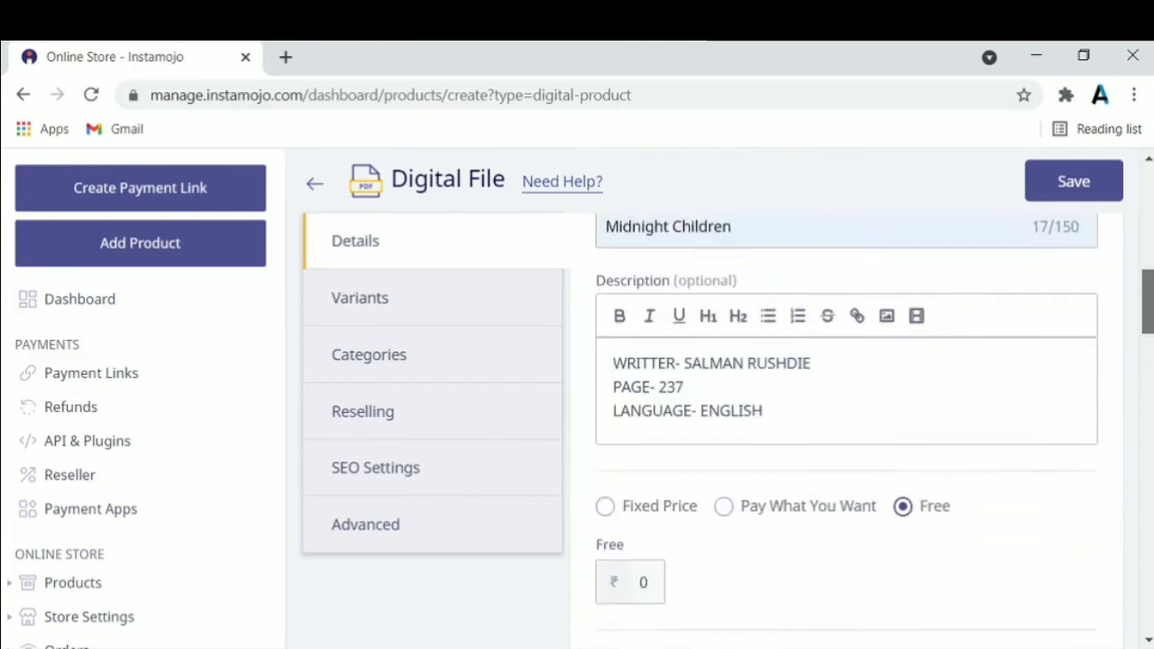
scroll(846, 405, up, 4)
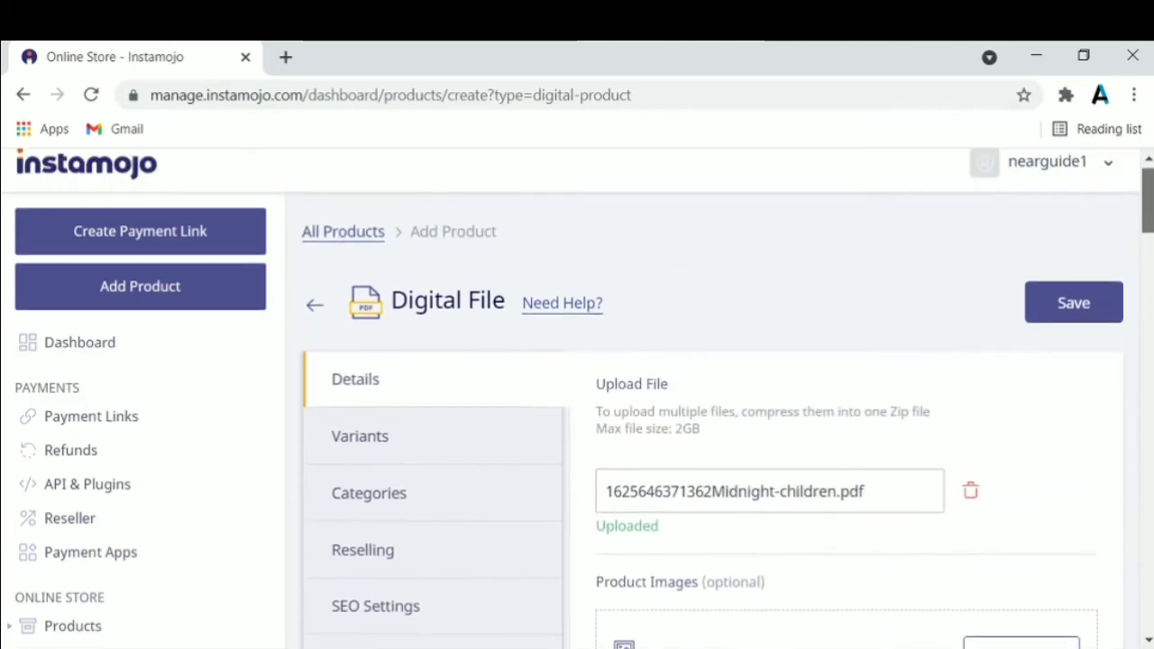
Save the Midnight Children digital file product to All Products
click(1085, 306)
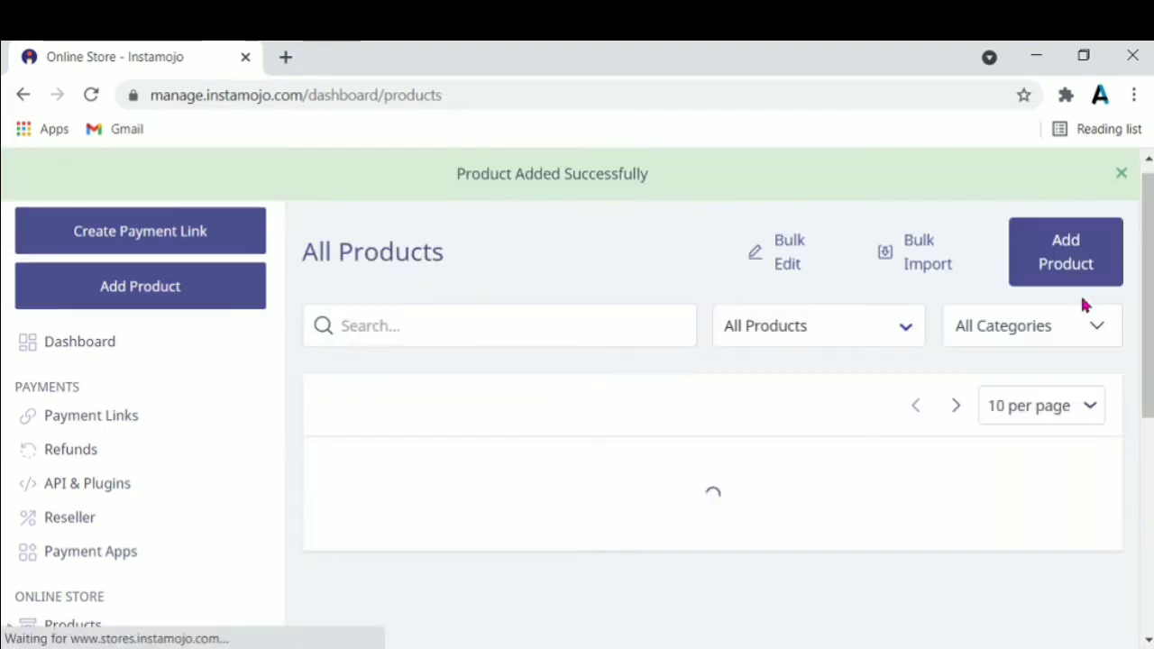
scroll(1072, 417, down, 1)
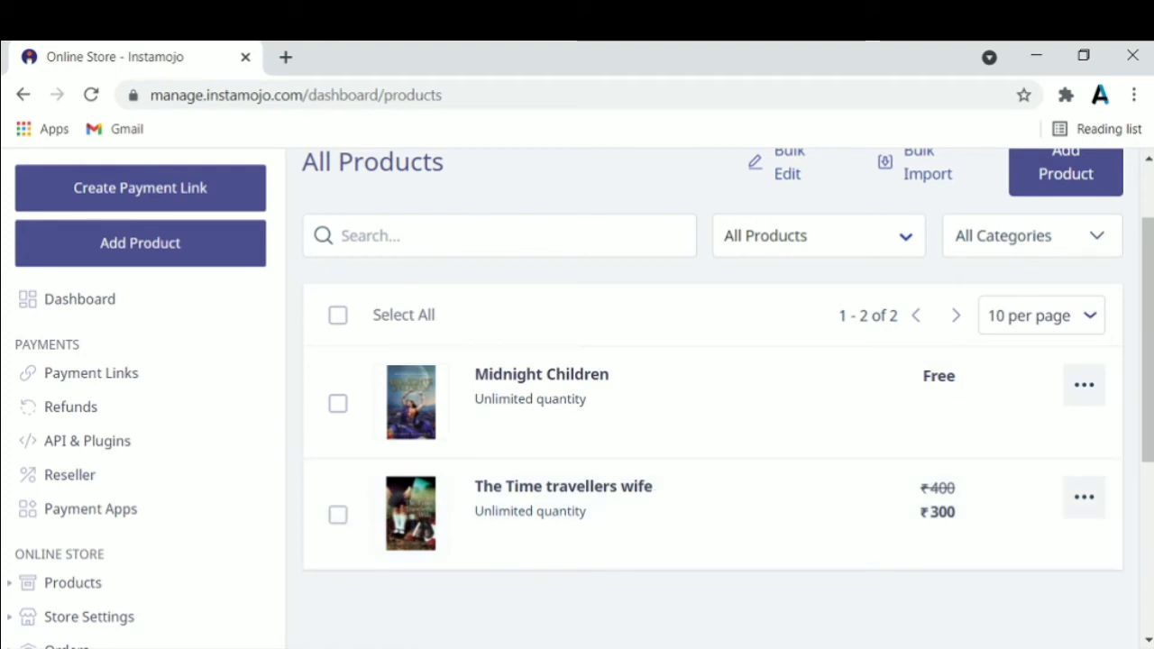
click(798, 613)
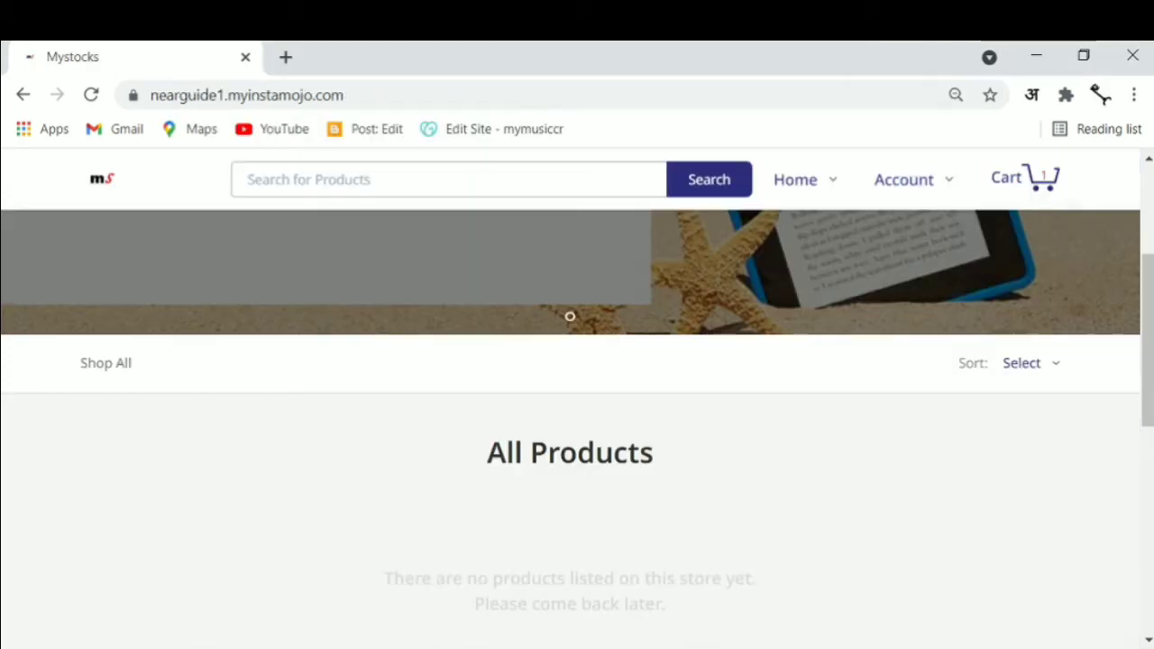
click(93, 94)
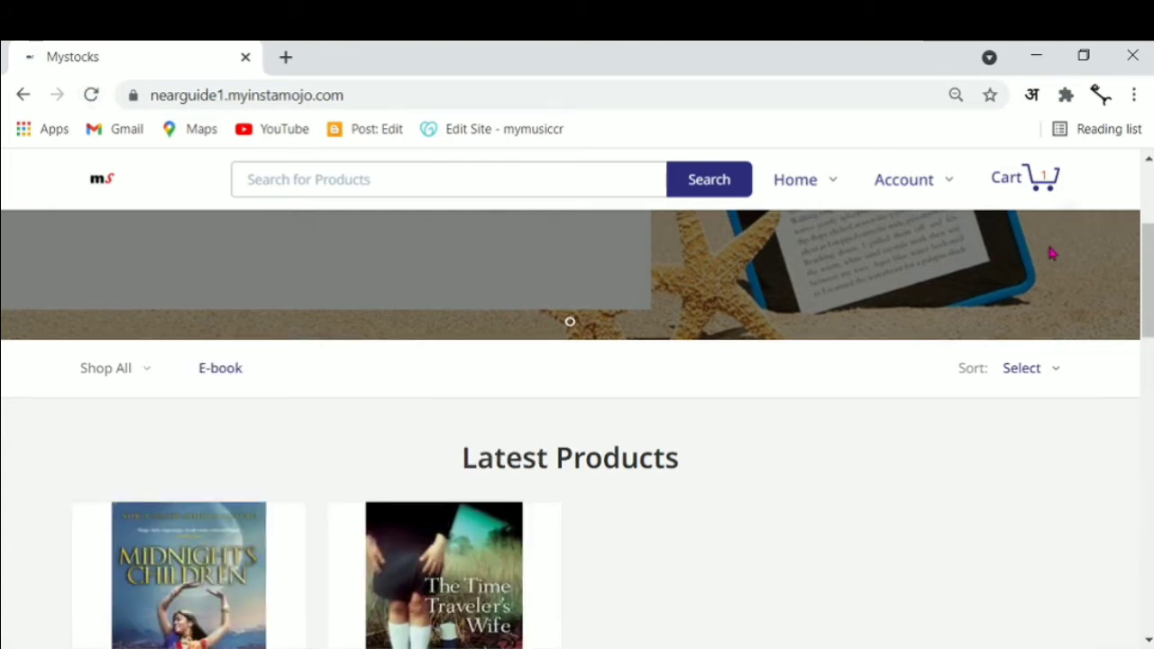
scroll(577, 406, down, 3)
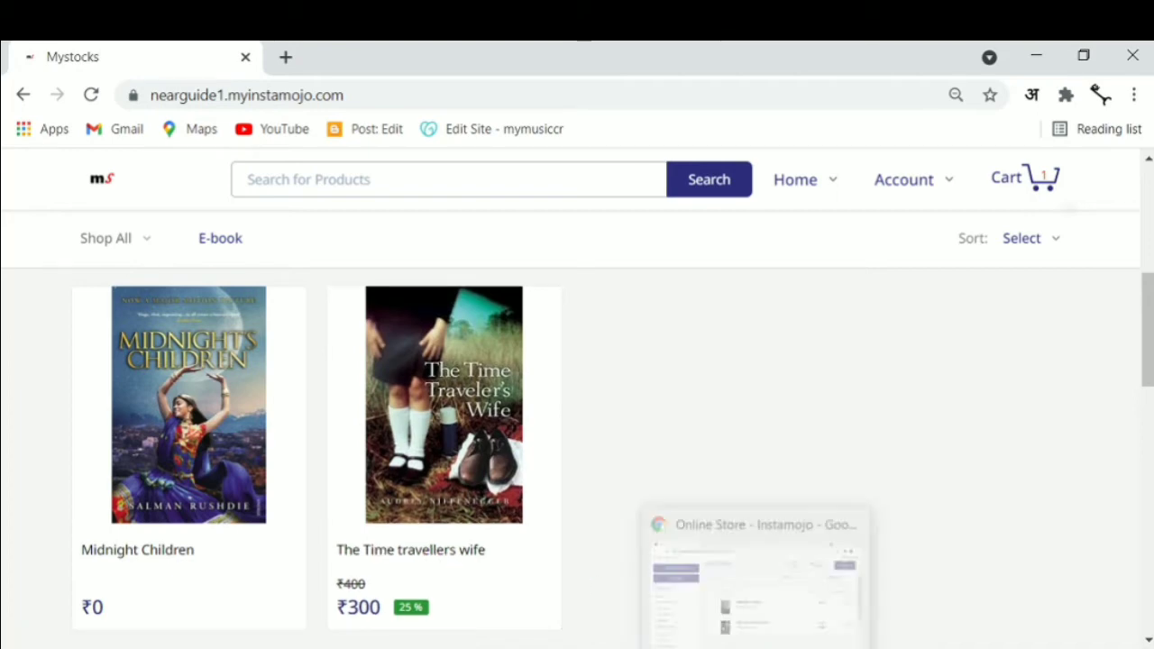
click(758, 577)
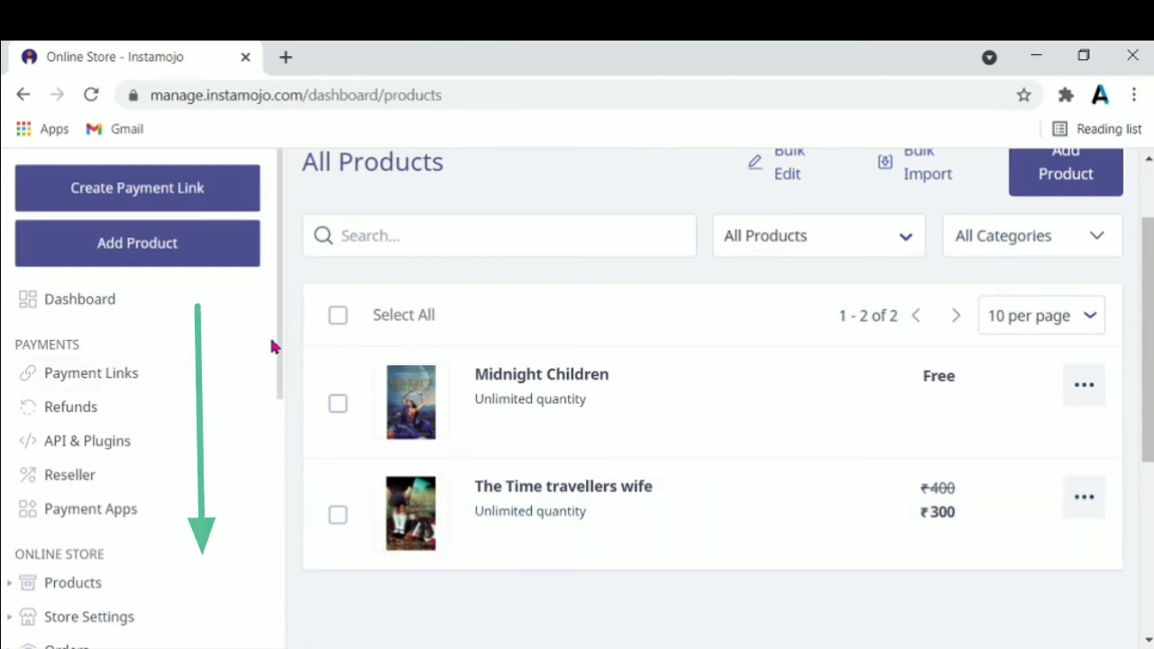
Open the Discount Links page from the Discounts section of the sidebar
drag(281, 329, 283, 465)
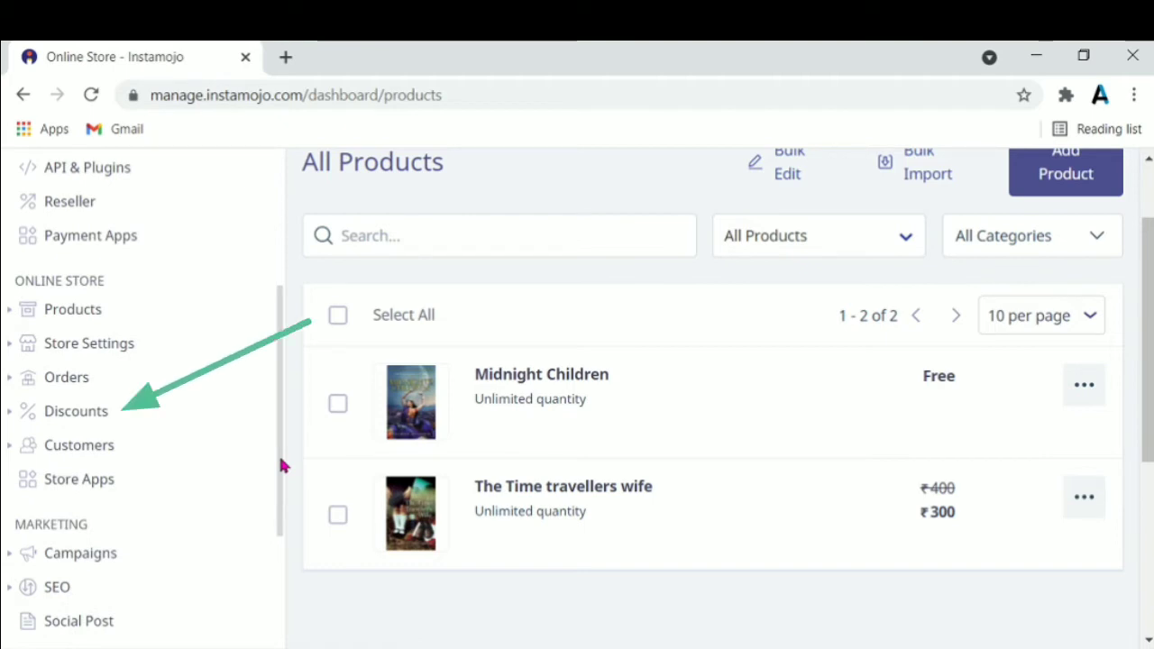
click(236, 429)
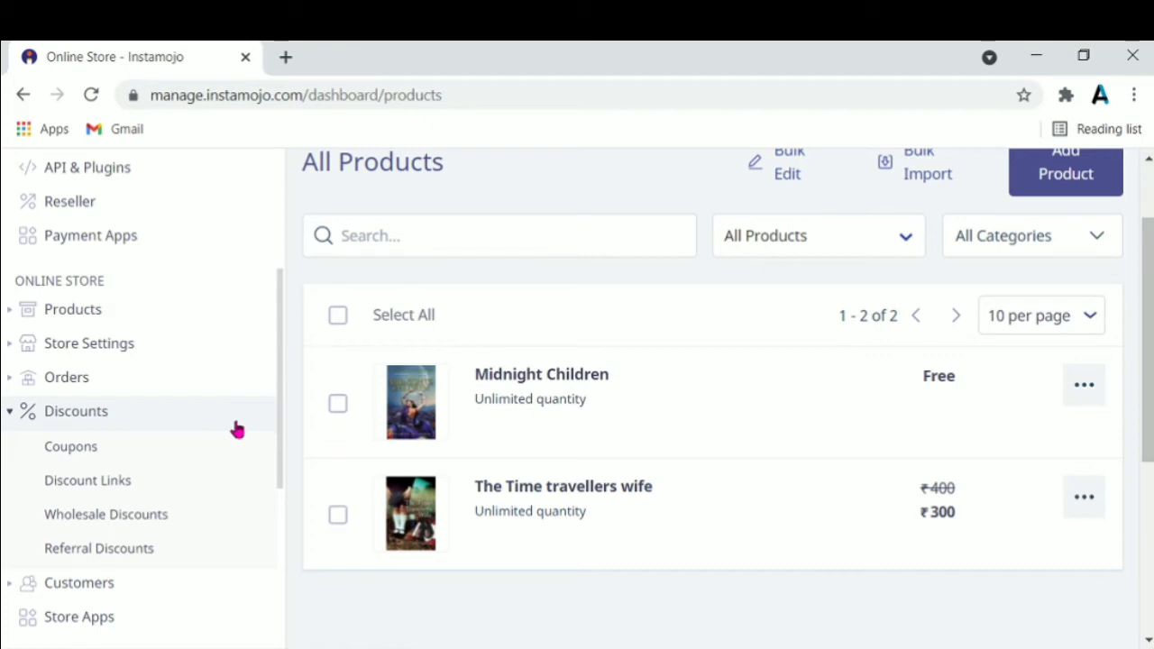
click(192, 484)
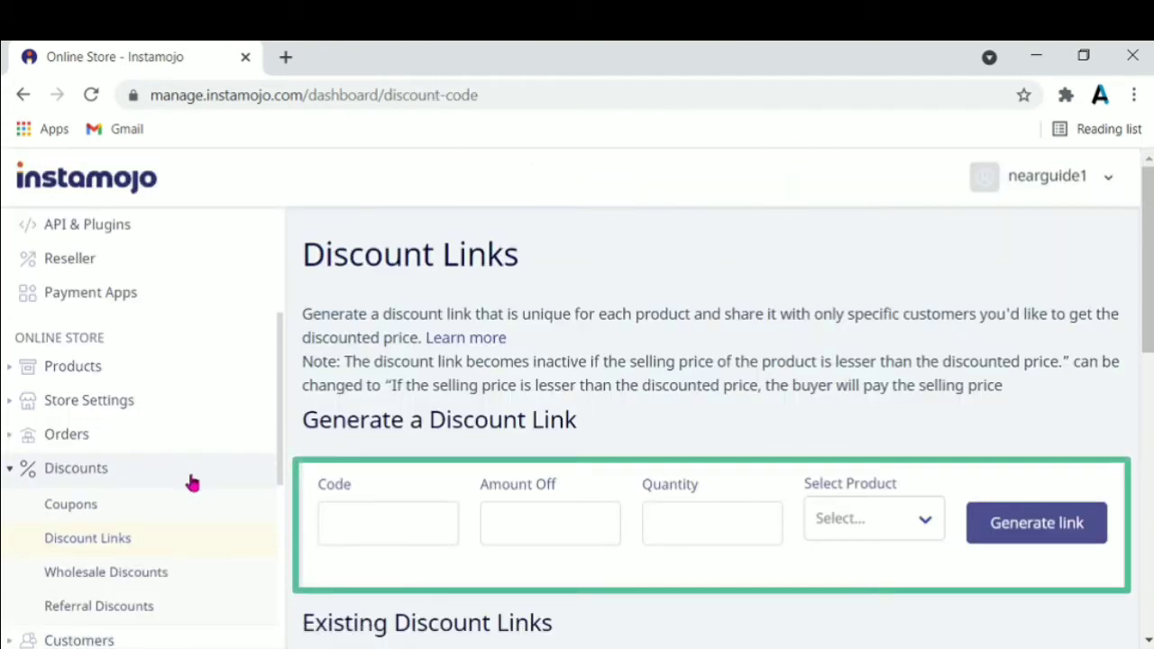
Generate a discount link coded mystocks, 100 off, quantity 1, for The Time travellers wife
click(371, 515)
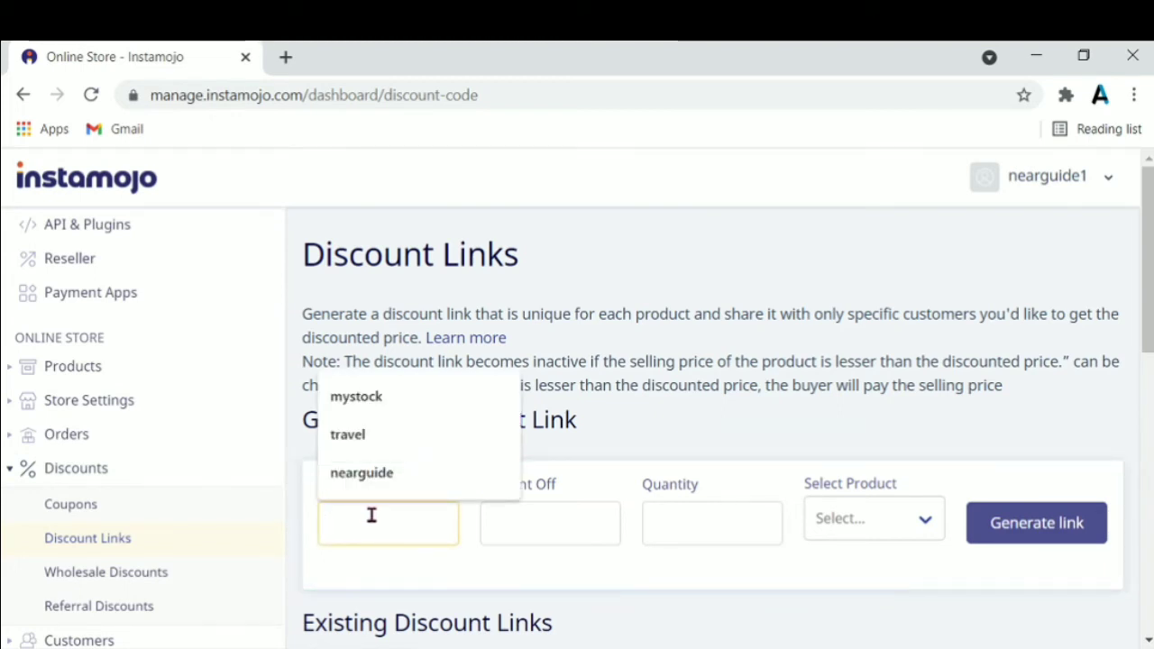
click(392, 401)
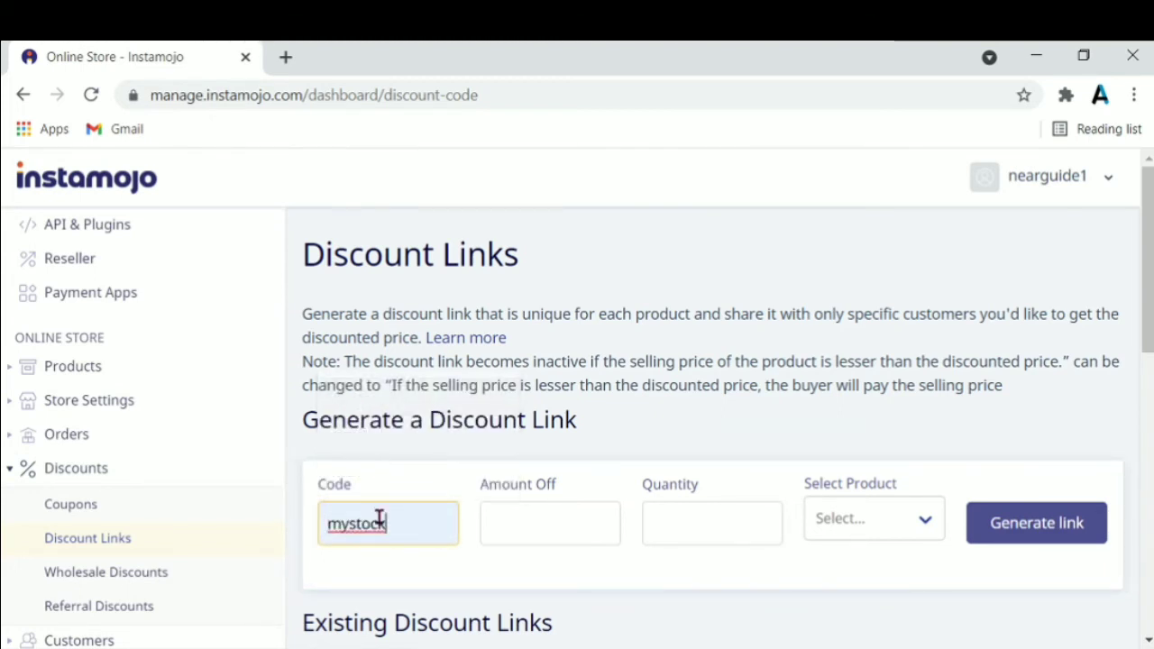
text(S)
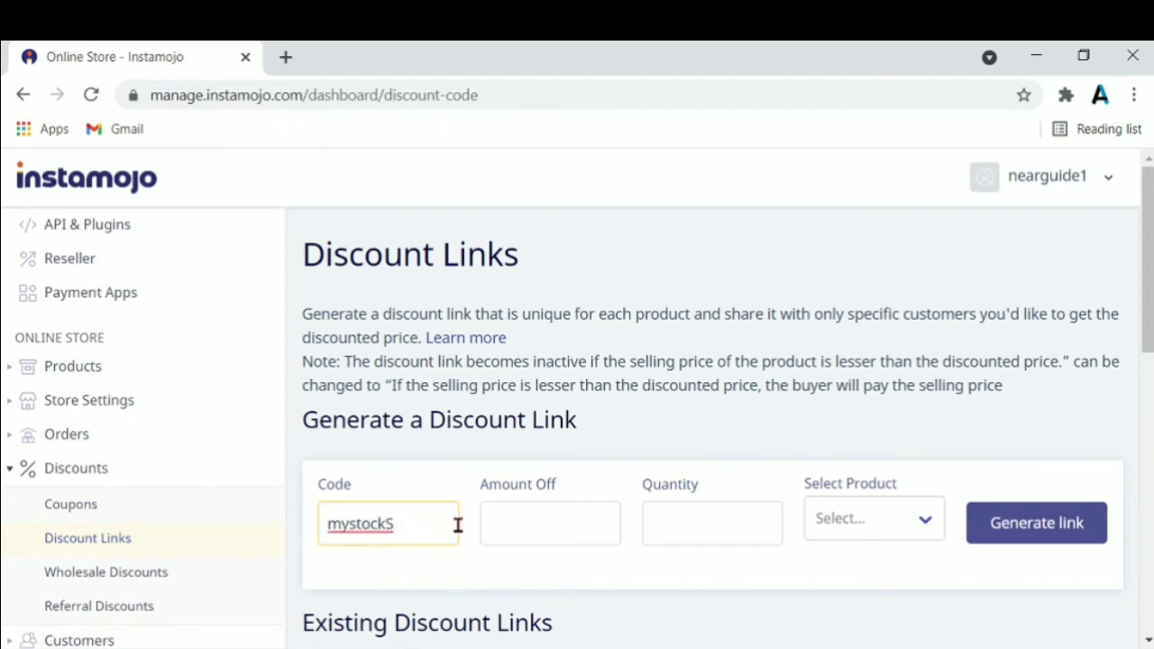
key(BackSpace)
click(528, 523)
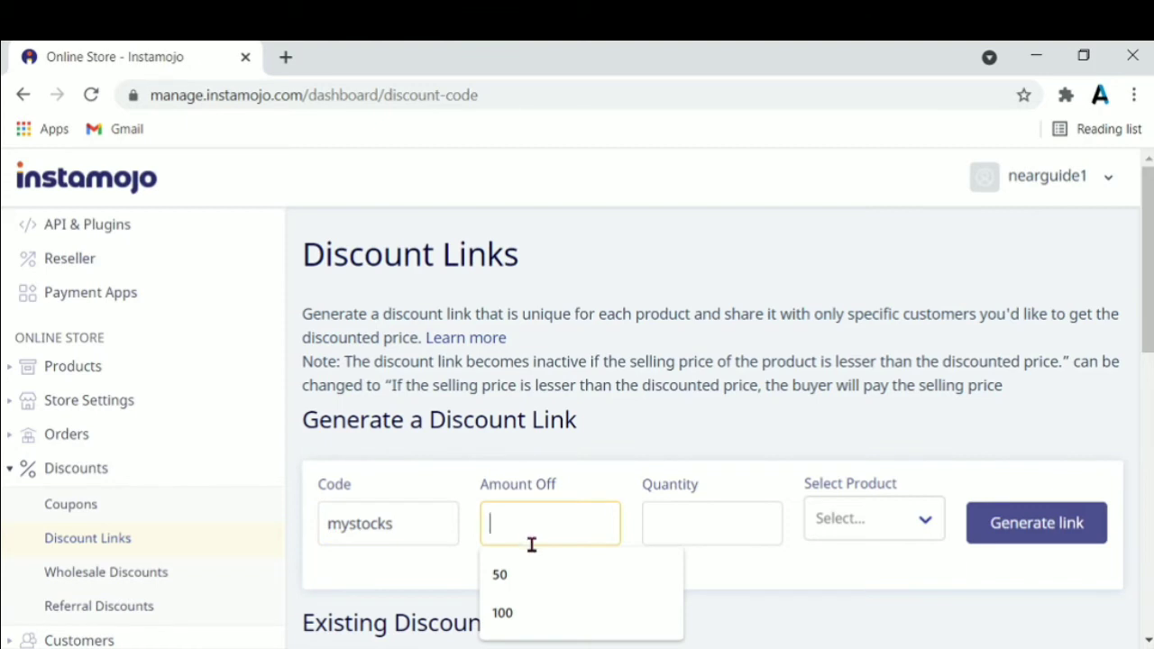
click(528, 611)
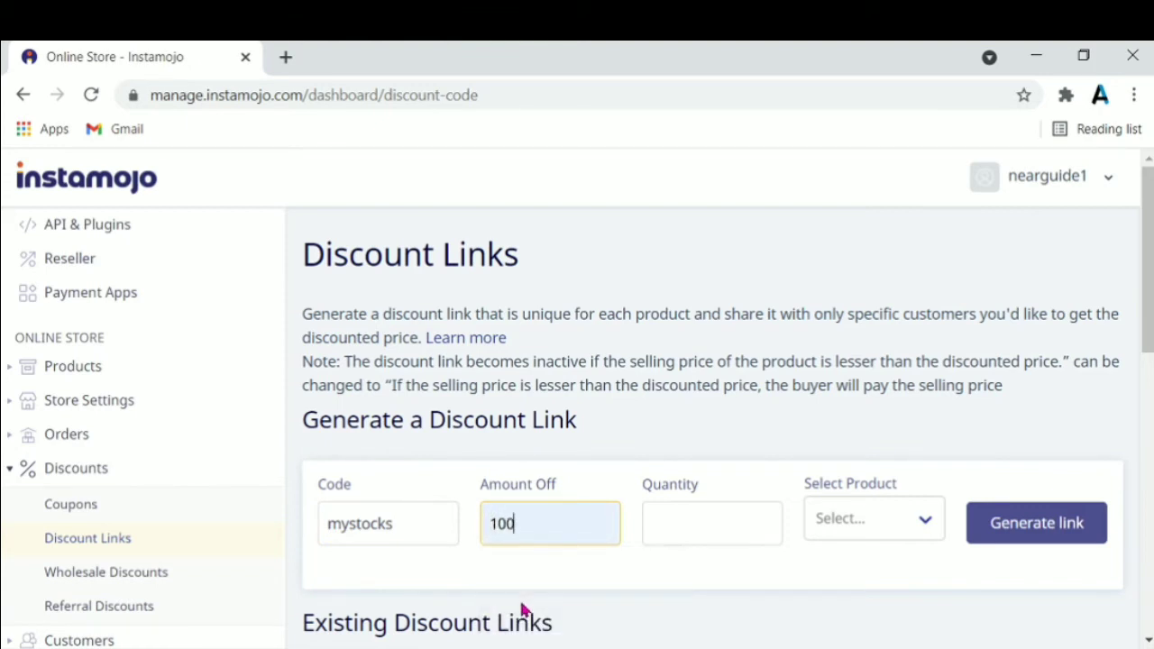
click(712, 526)
text(1)
click(920, 527)
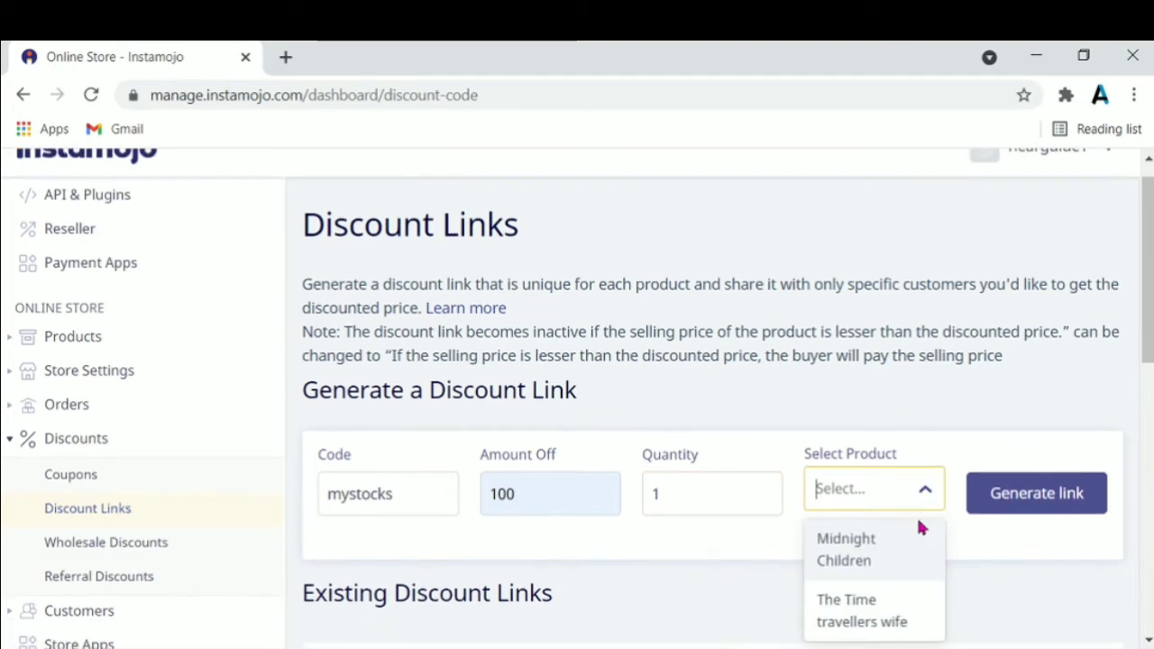
click(837, 619)
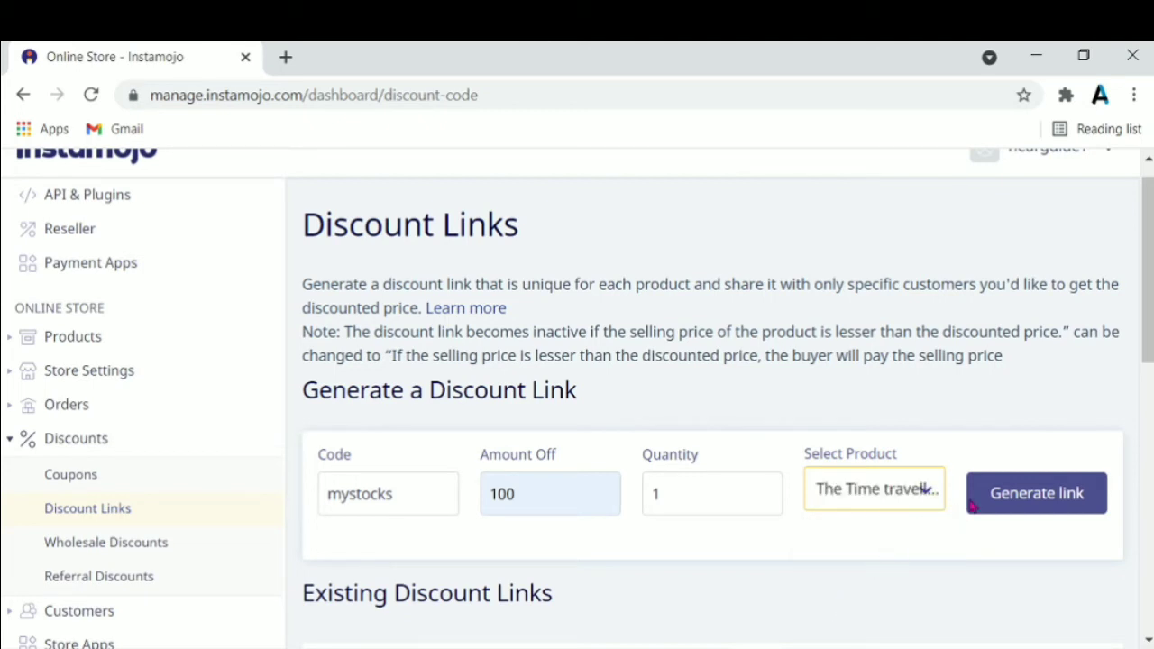
click(1007, 498)
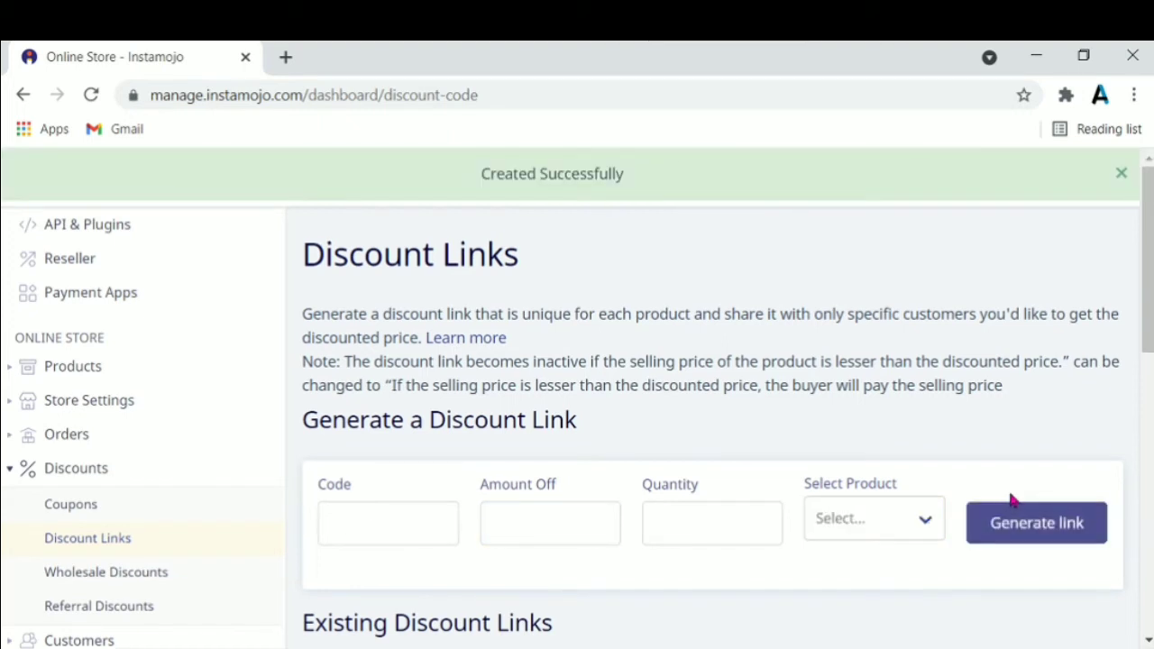
Select the full mystocks URL in the Existing Discount Links table
scroll(1010, 484, down, 1)
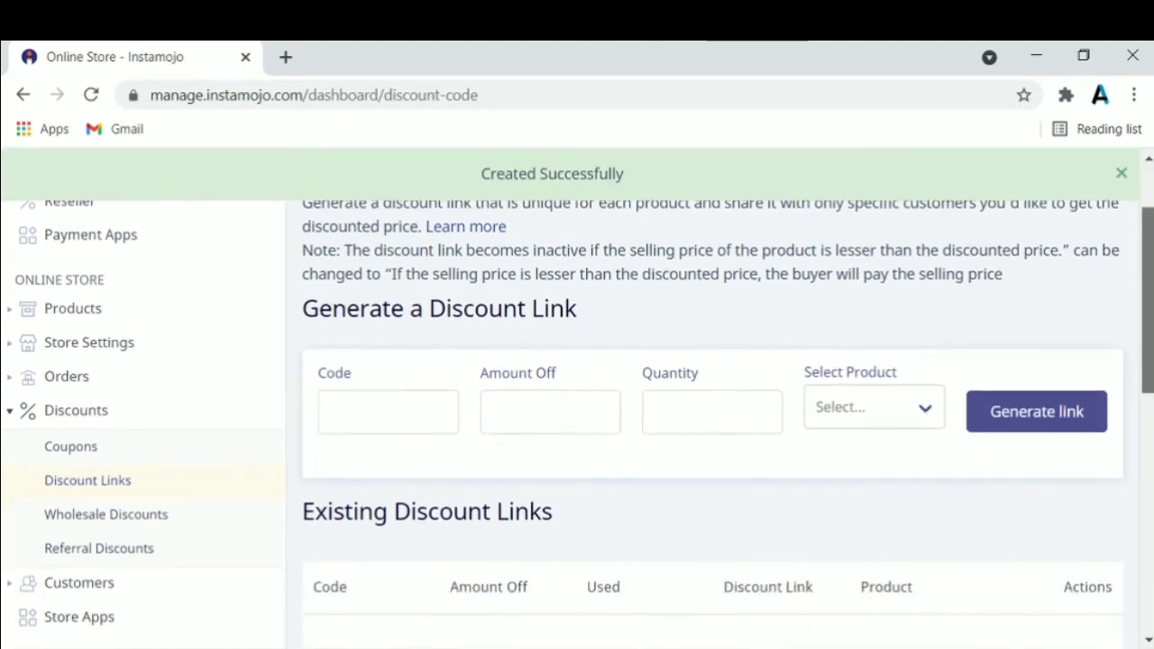
scroll(1010, 484, up, 1)
scroll(805, 643, down, 3)
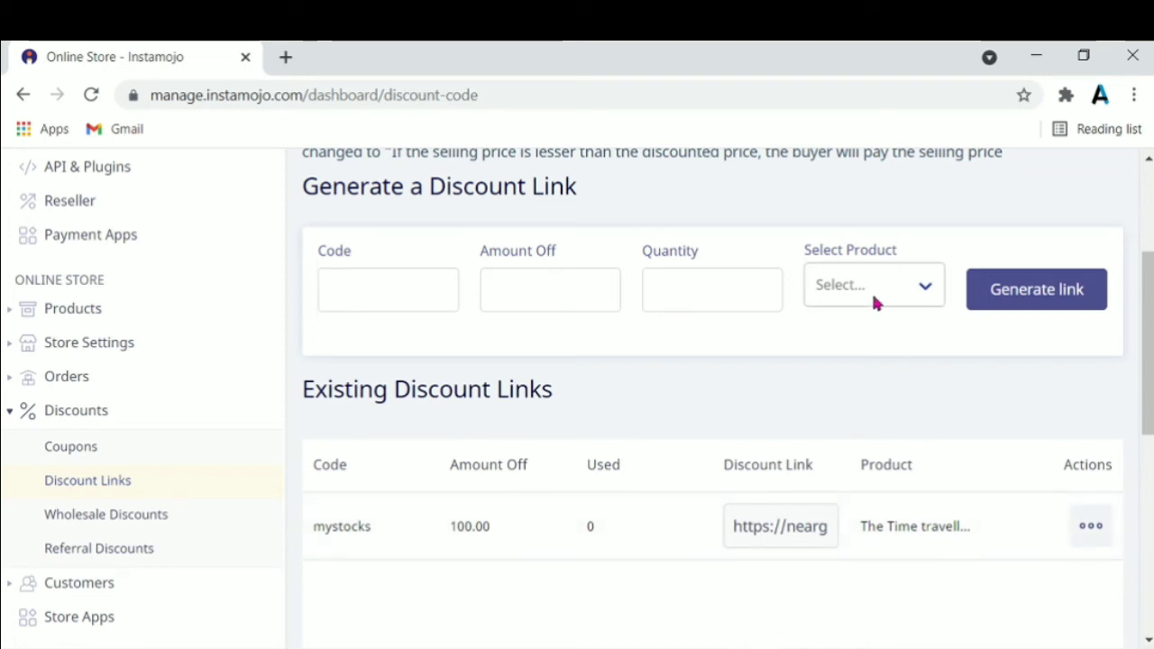
click(780, 529)
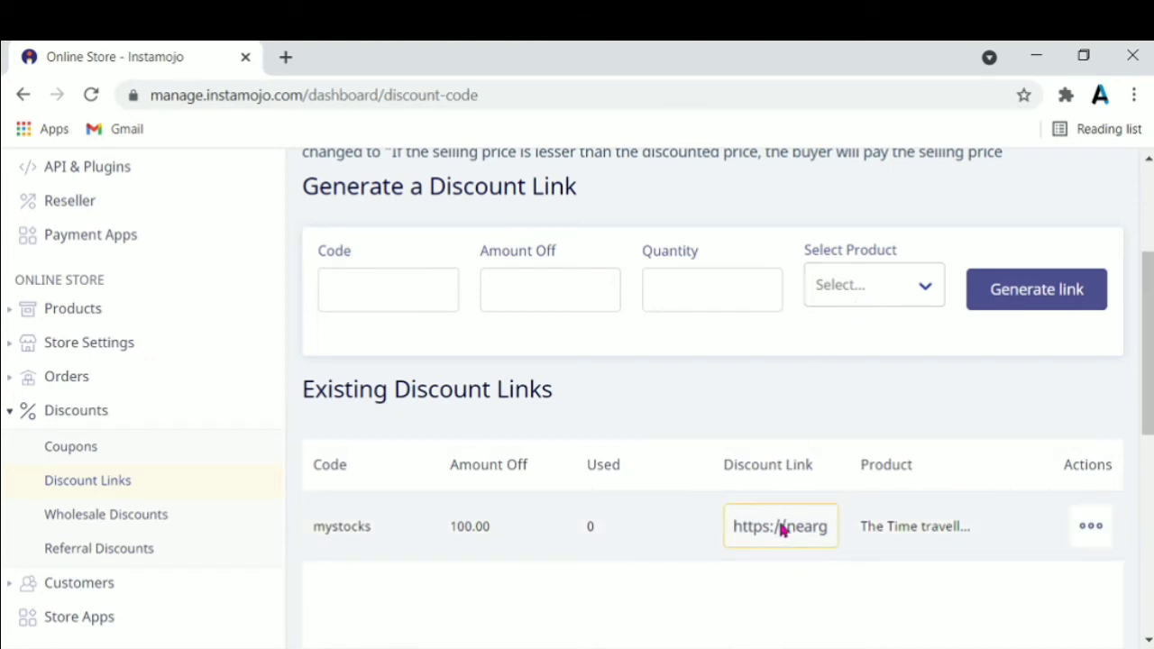
triple_click(782, 530)
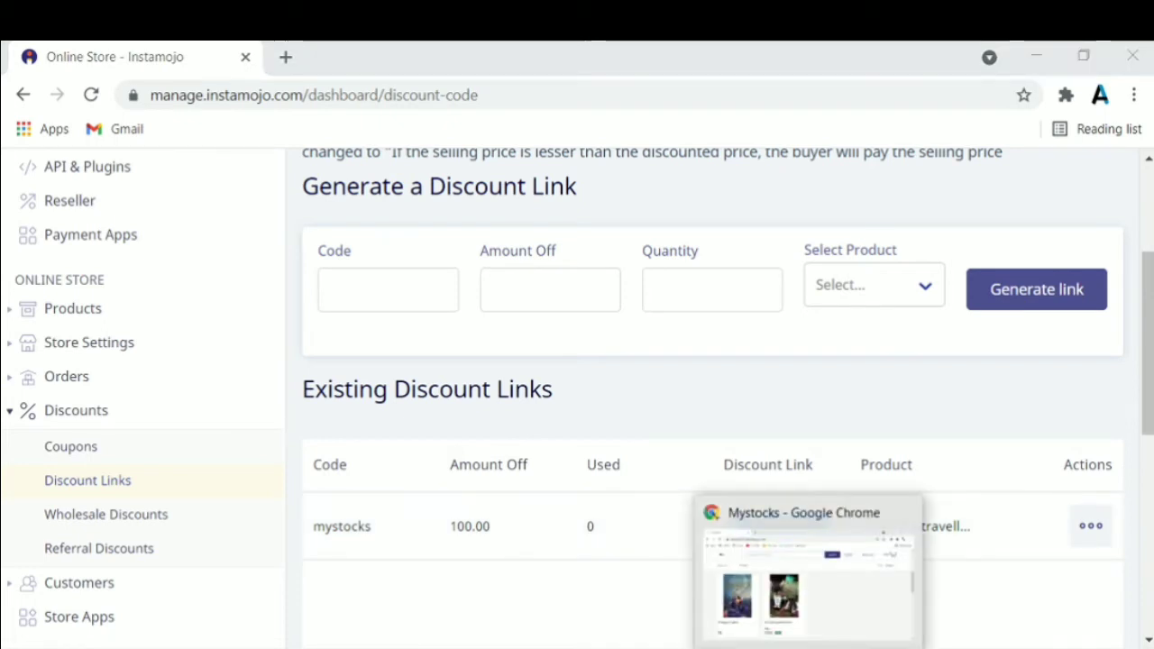
Open The Time travellers wife store page at ₹300, then a new browser tab
click(807, 577)
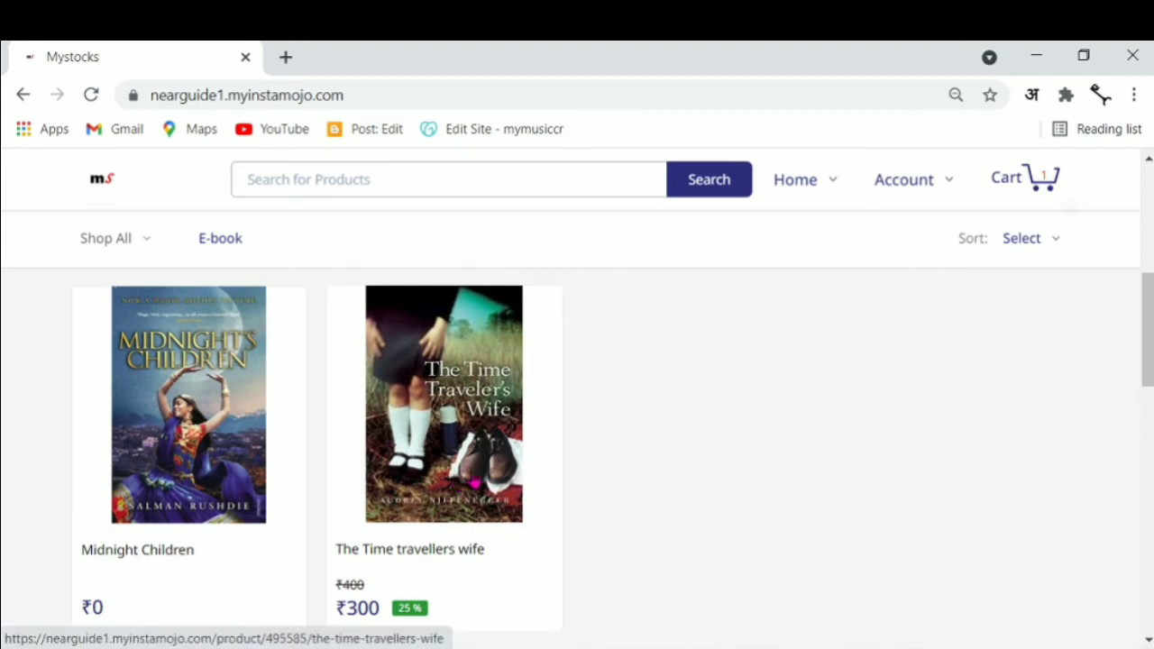
click(475, 482)
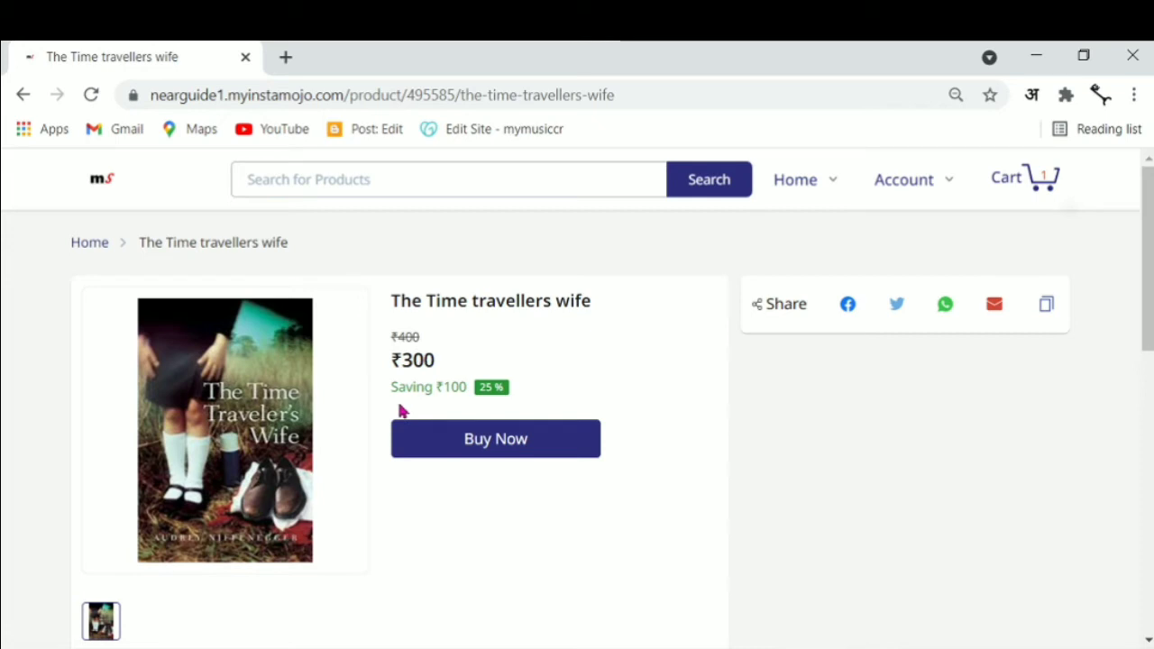
click(285, 57)
click(312, 94)
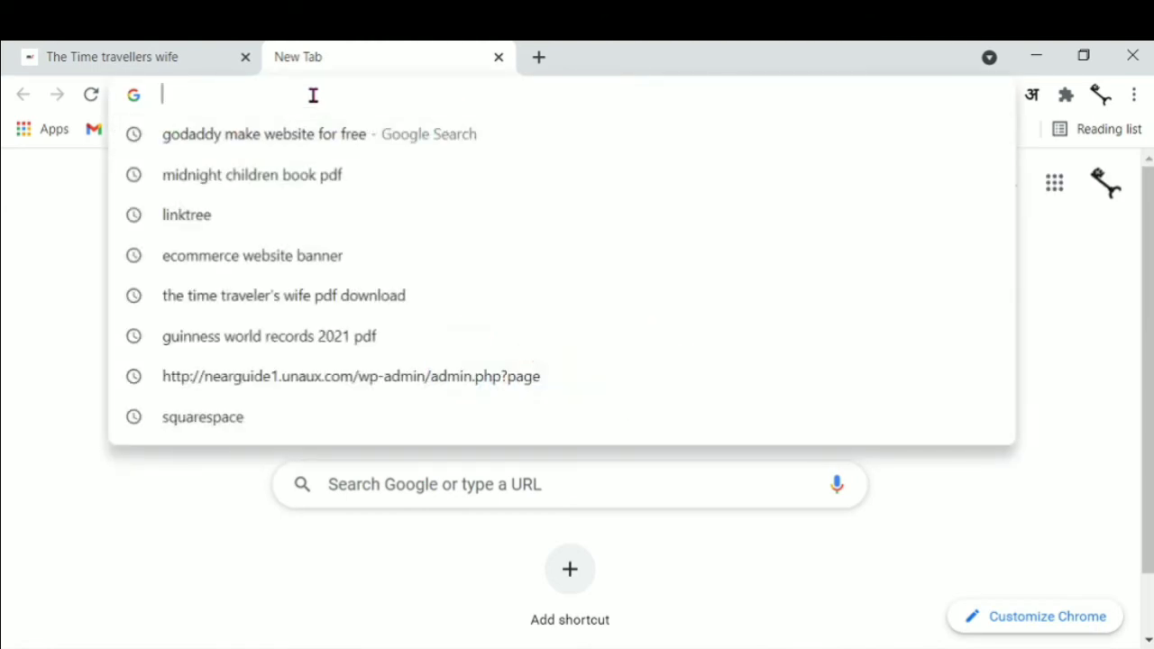
Open the mystocks discount link, confirm The Time travellers wife totals ₹200 at checkout, then return to the first tab
text(https://nearguide1.stores.instamojo.com/product/495585/the-time-travellers-wife/?discount_code=mystocks)
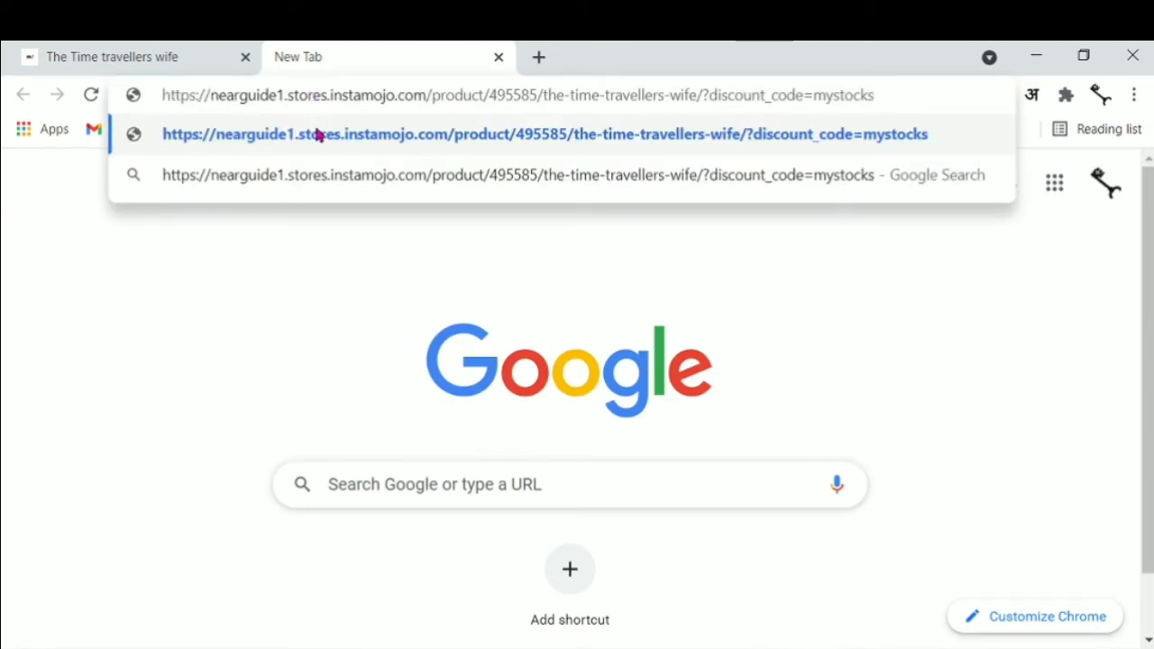
click(316, 134)
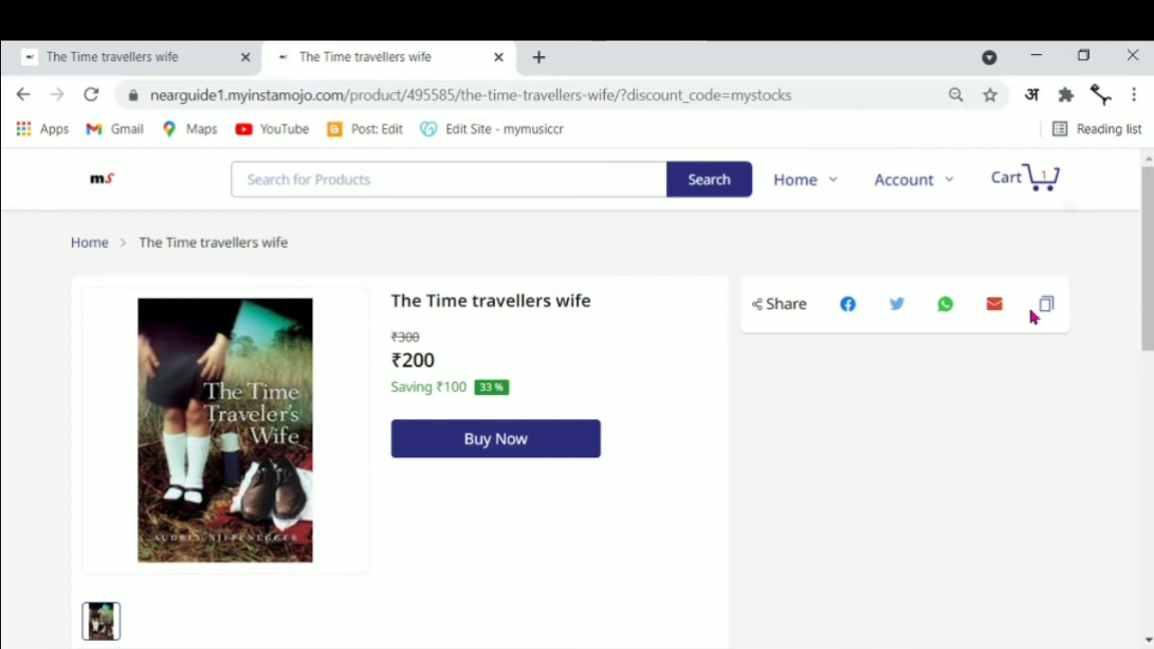
click(519, 446)
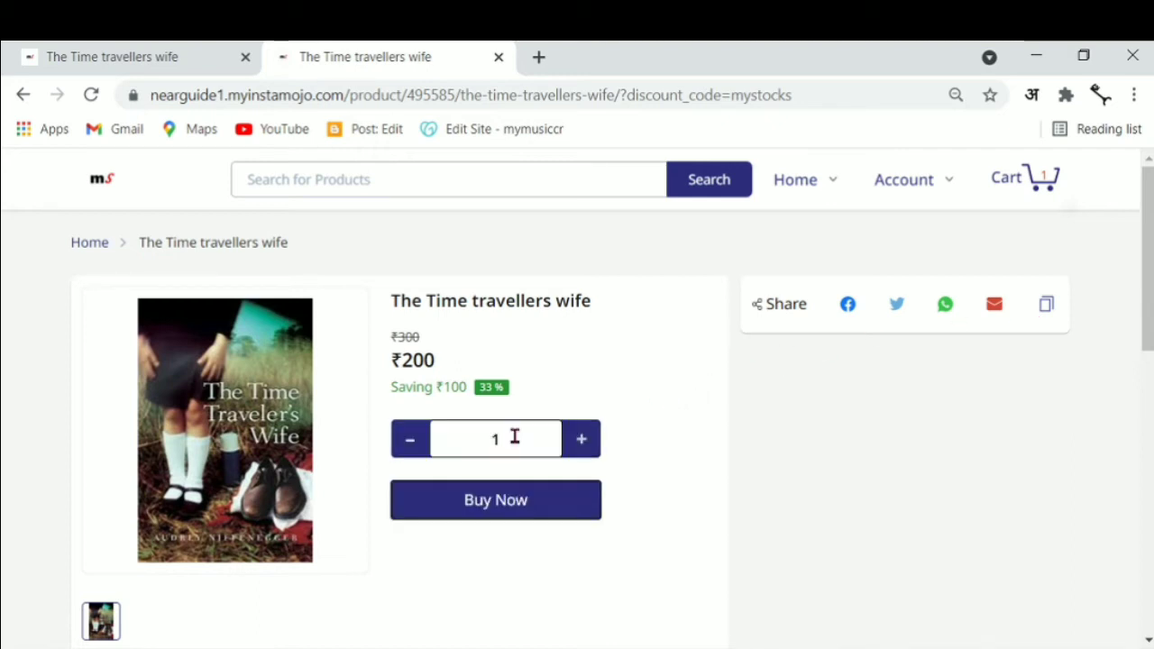
click(505, 509)
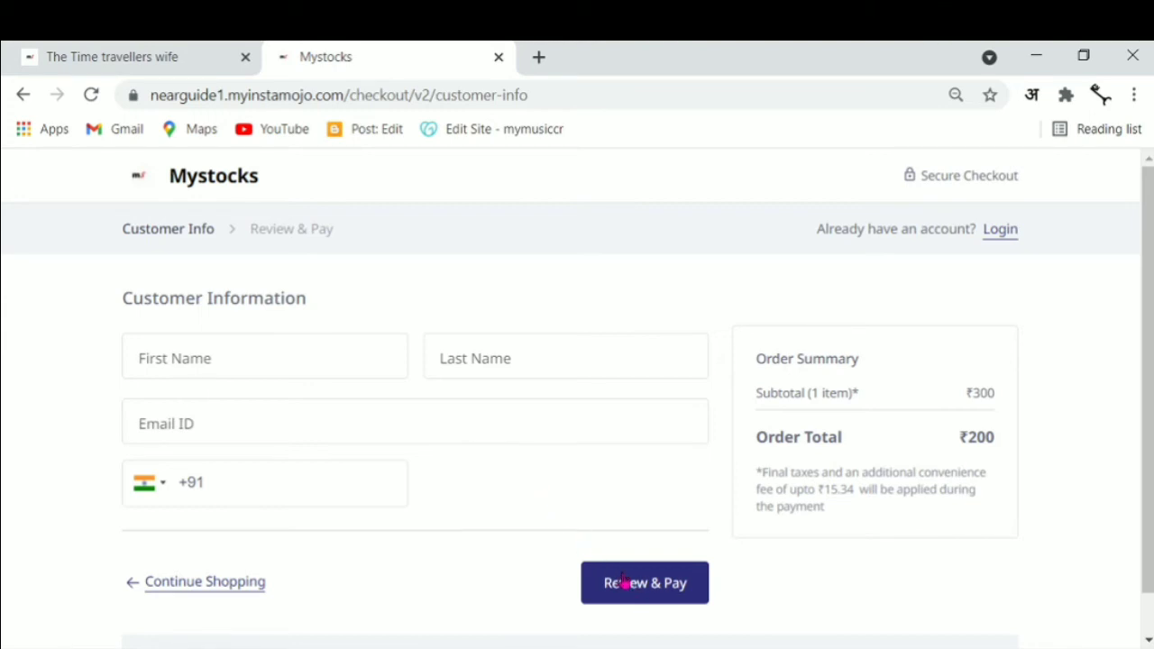
click(126, 61)
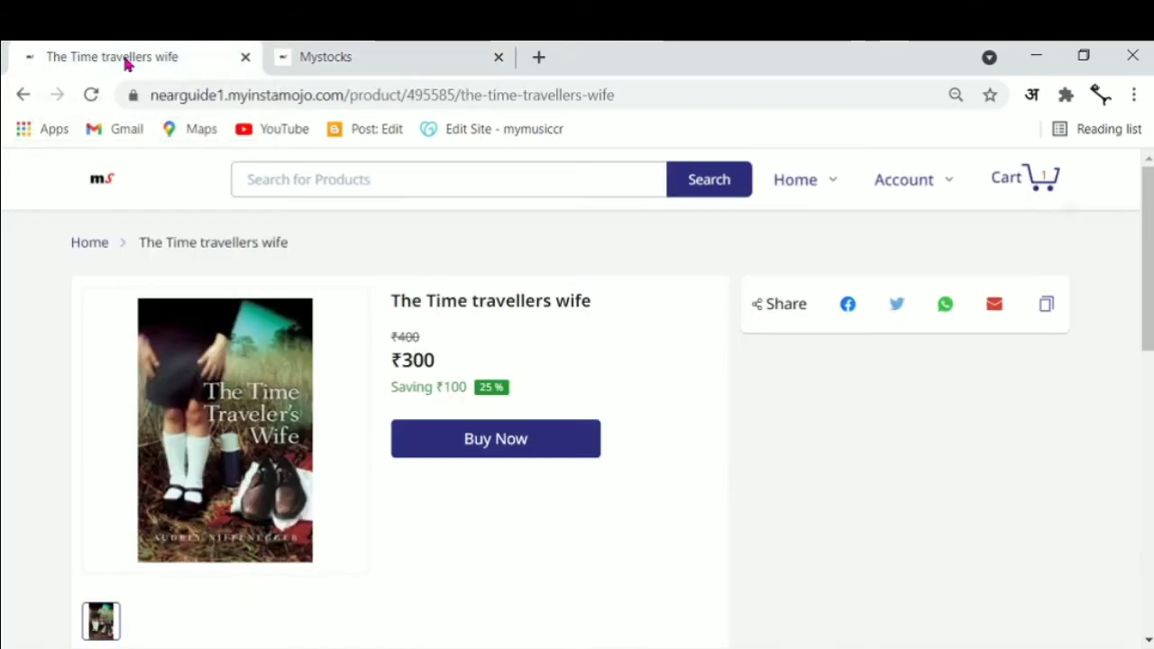
From the Mystocks store home page, open the free Midnight Children ebook and start checkout at ₹0
click(93, 179)
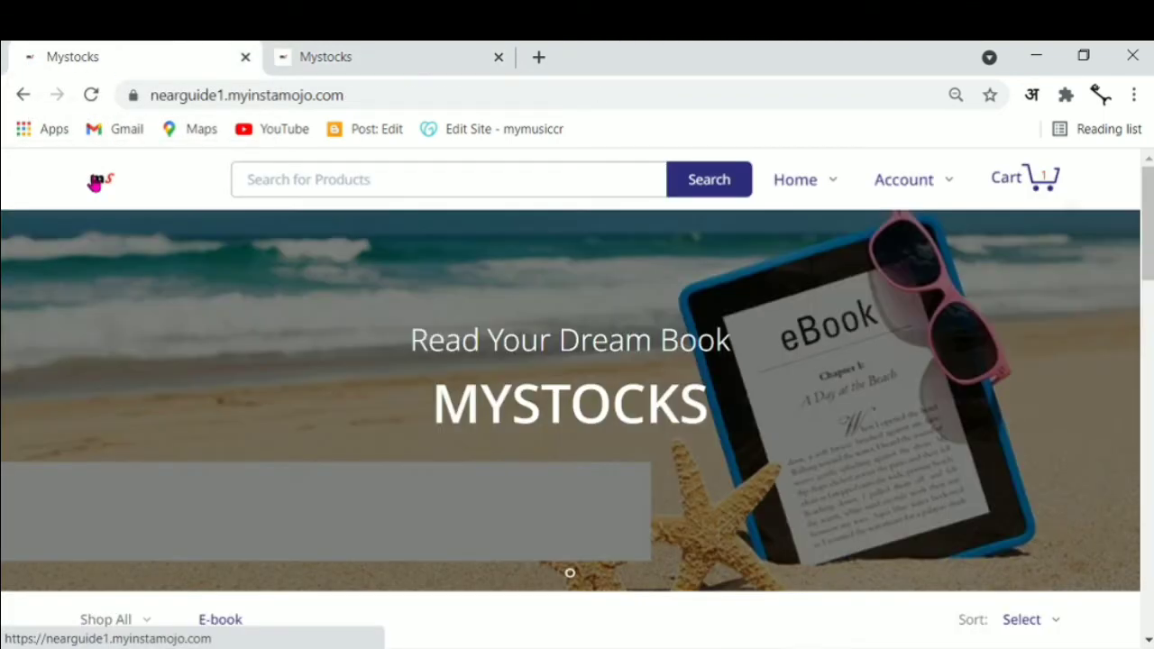
drag(1148, 259, 1147, 367)
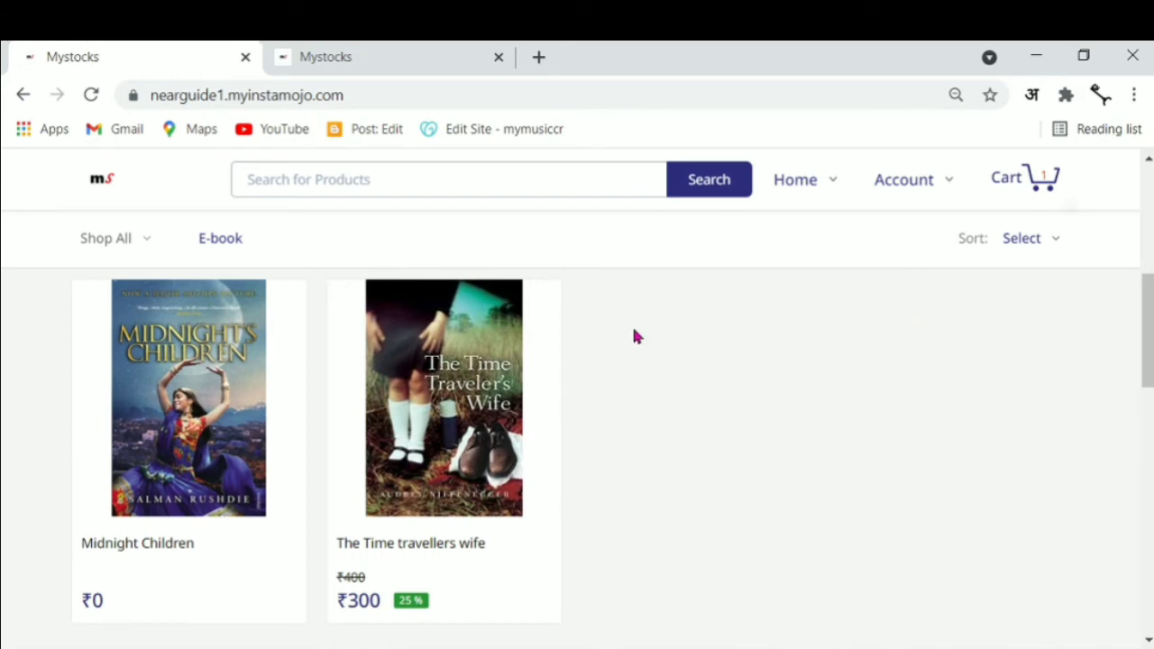
click(244, 439)
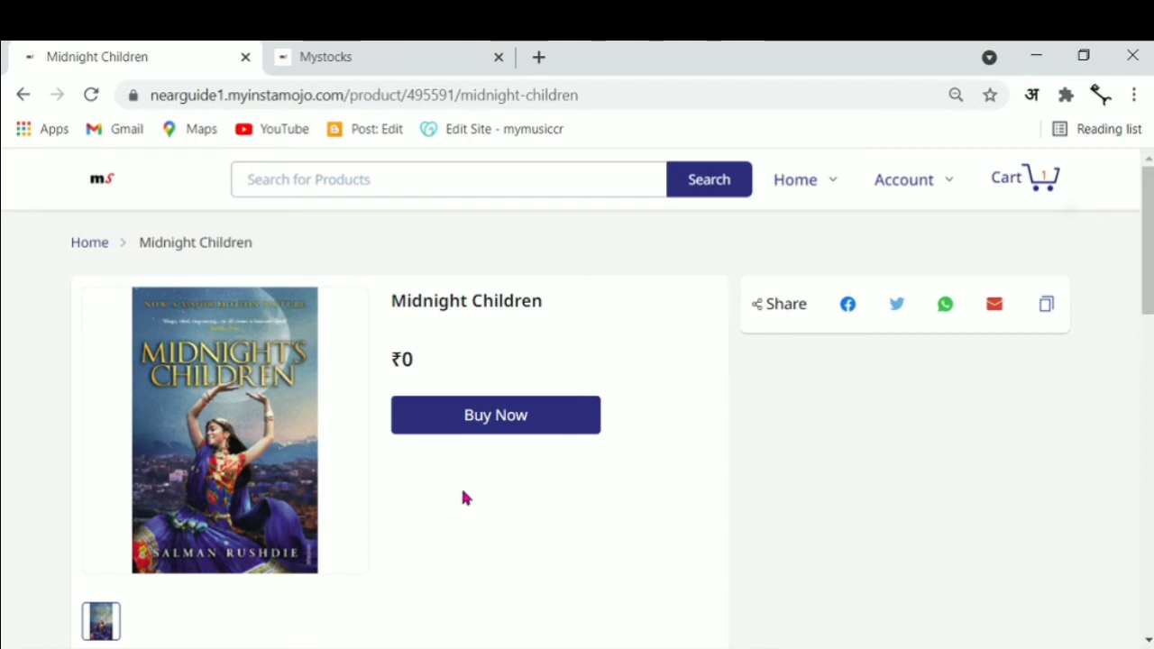
click(511, 420)
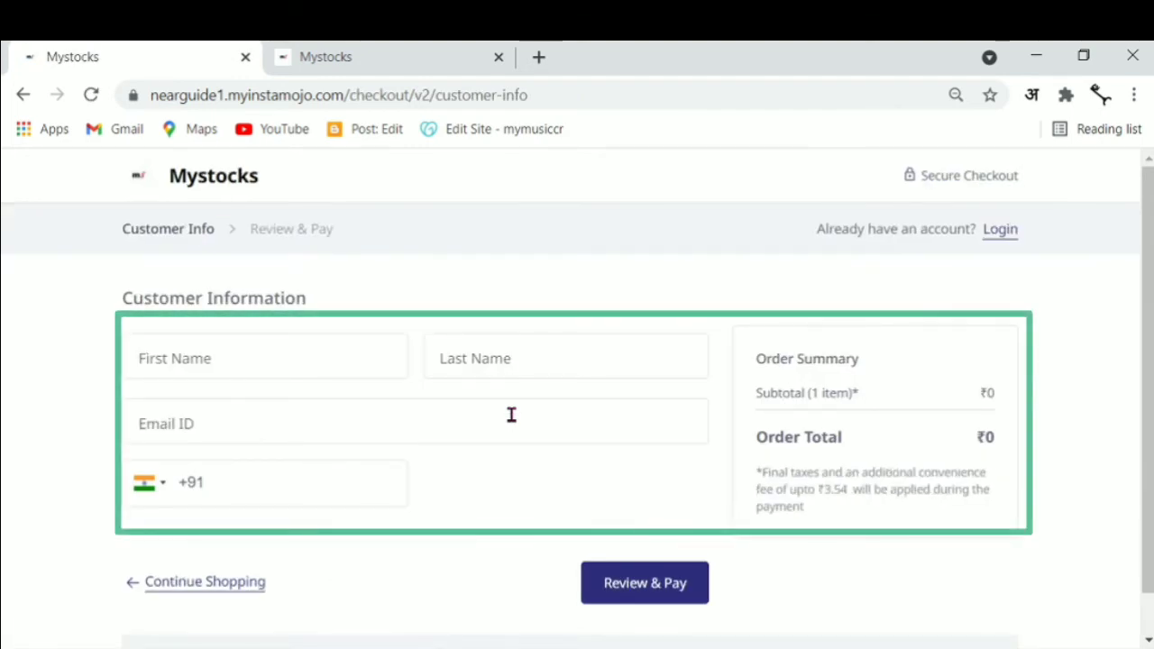
Enter the buyer's first and last name, e-mail address and mobile number, then continue to Review & Pay
click(350, 353)
text(near)
click(471, 361)
text(guide)
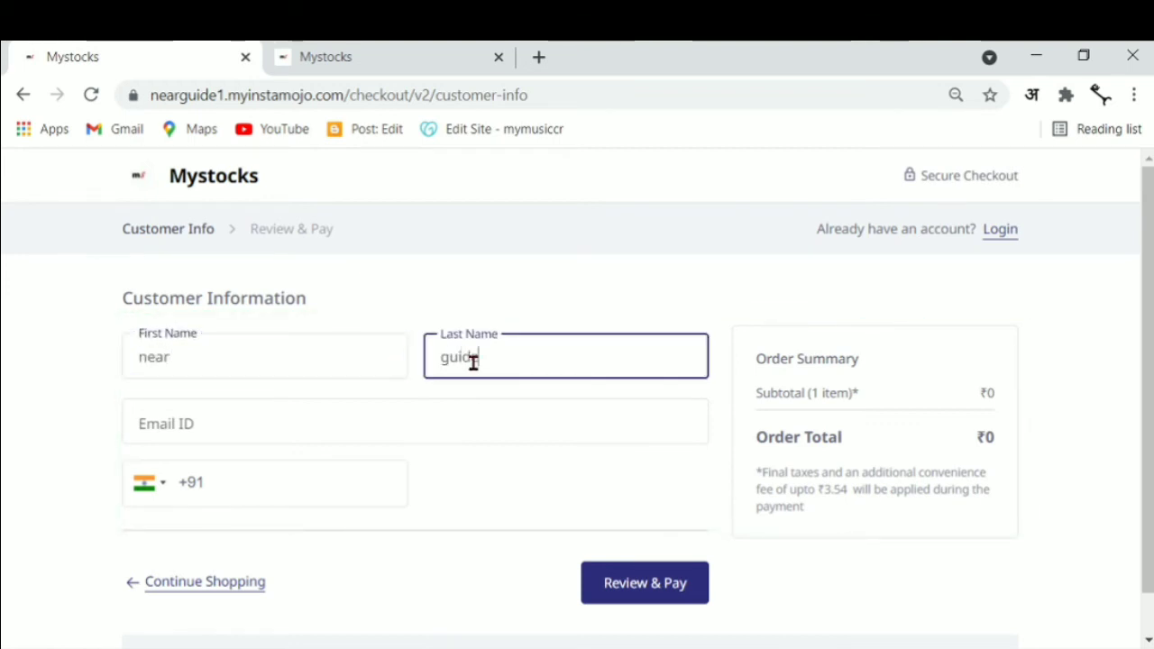
click(541, 424)
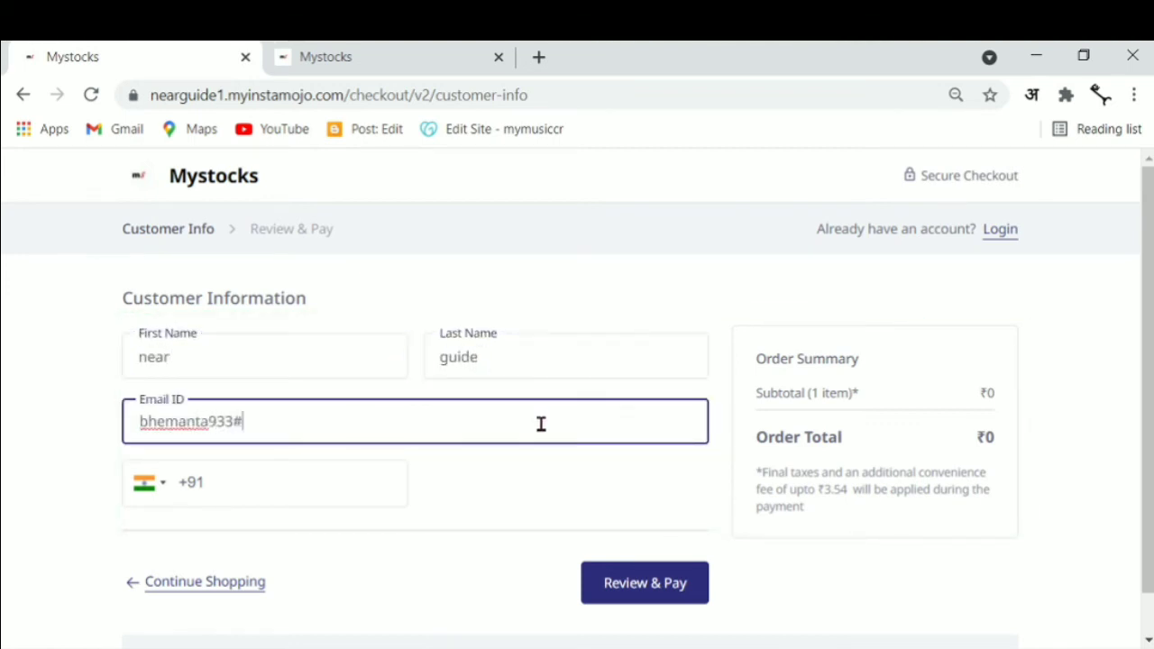
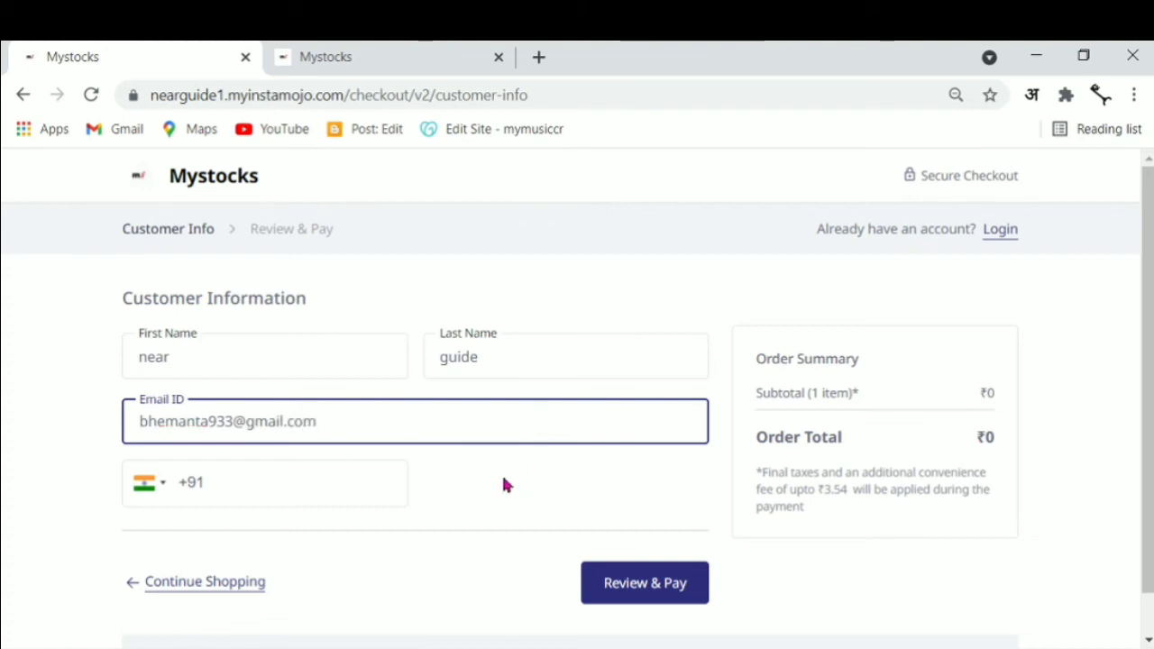
click(392, 482)
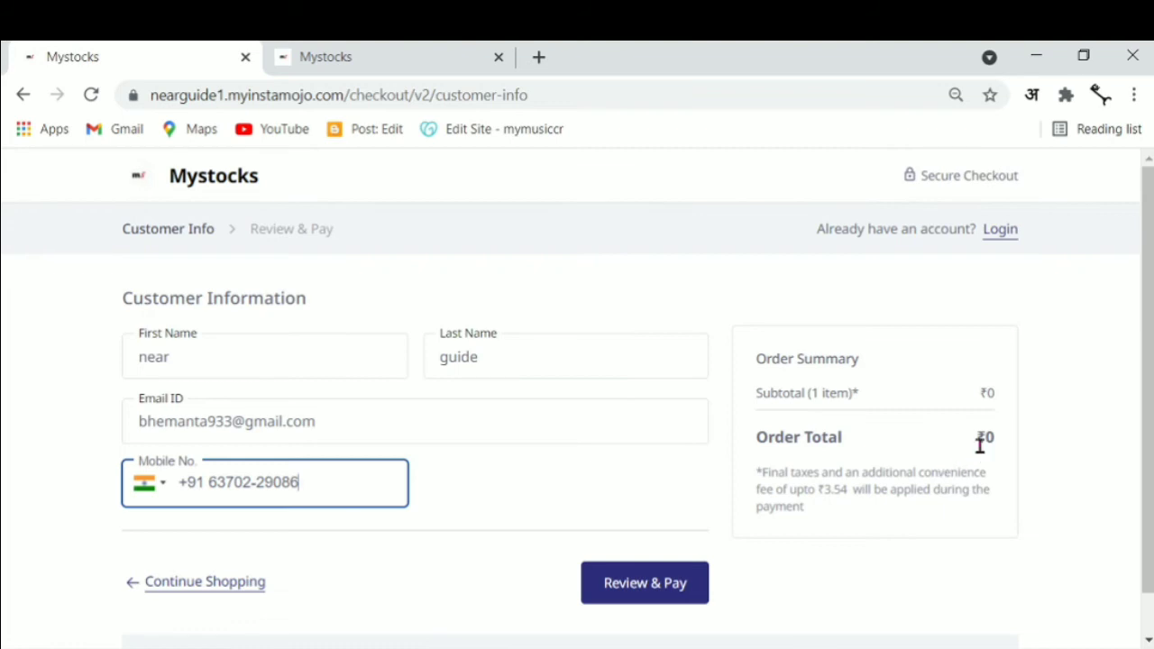
click(620, 598)
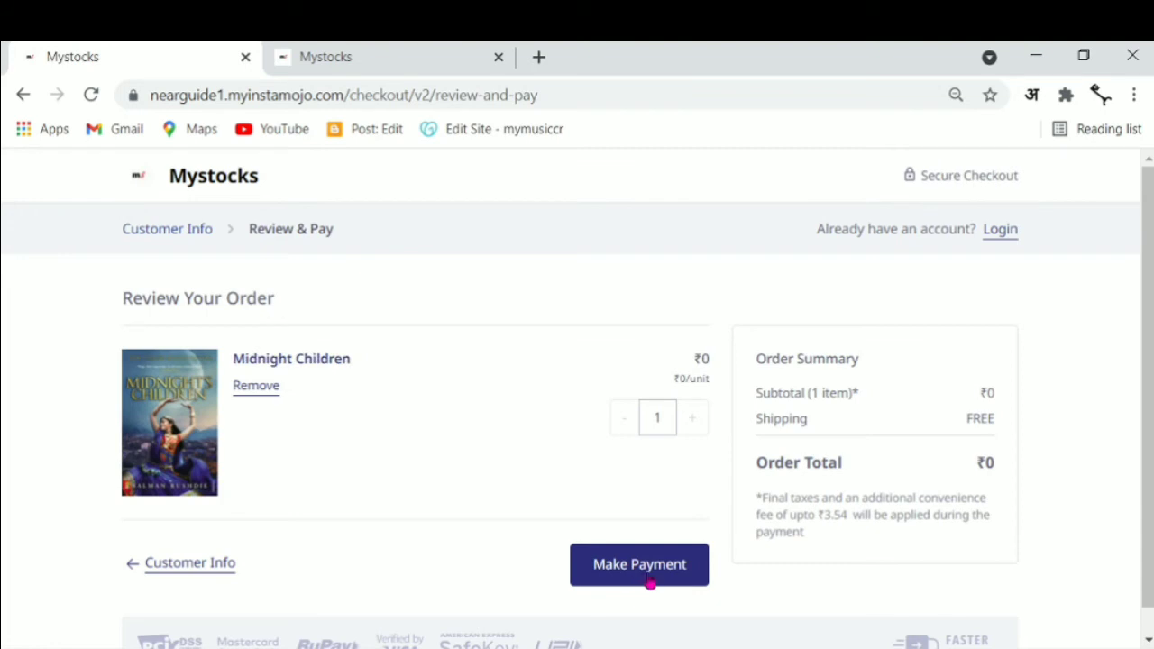
Place the ₹0 Midnight Children order and view its completed order details
click(649, 582)
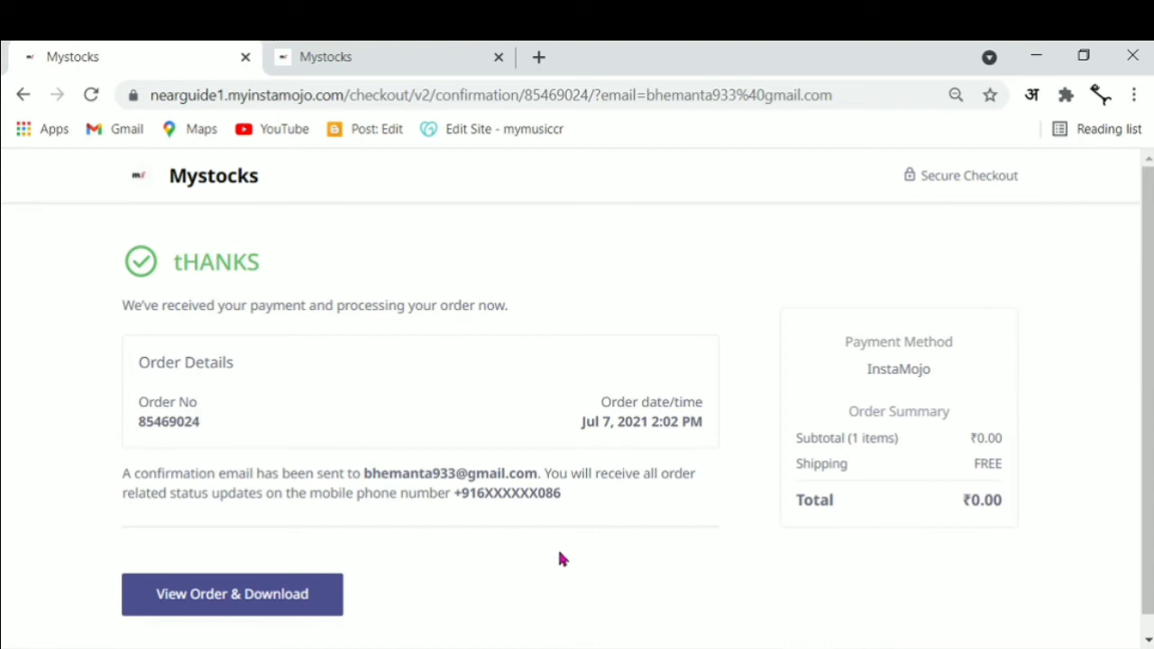
click(242, 610)
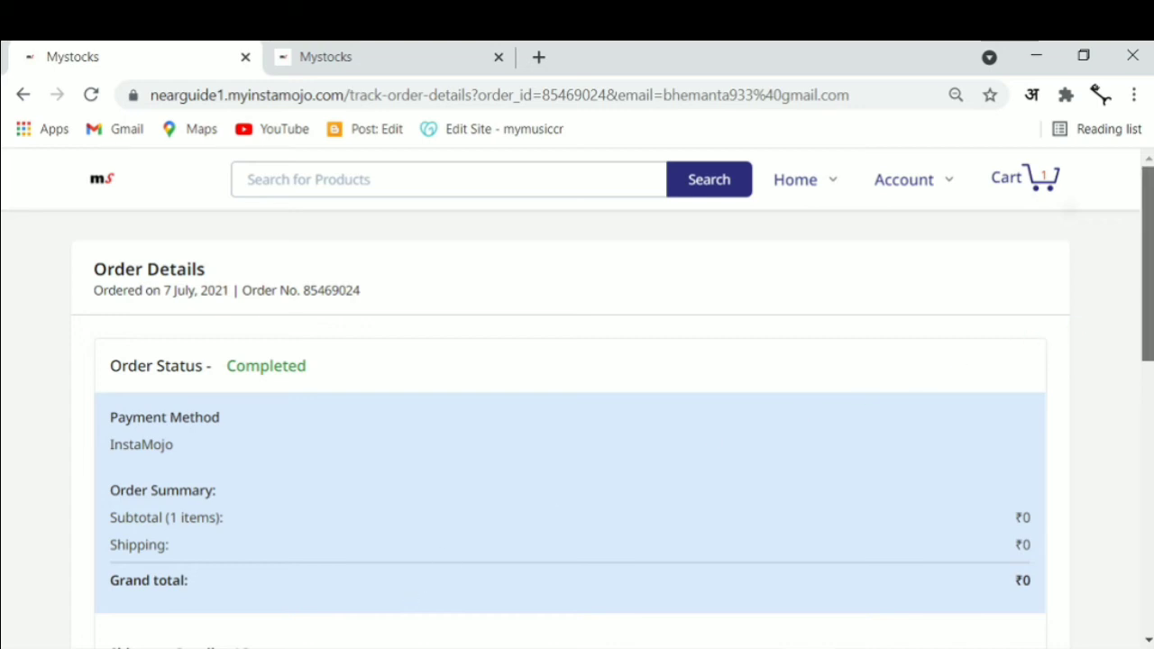
Download the Midnight Children ebook PDF from the order page and open it in a browser tab
scroll(577, 425, down, 3)
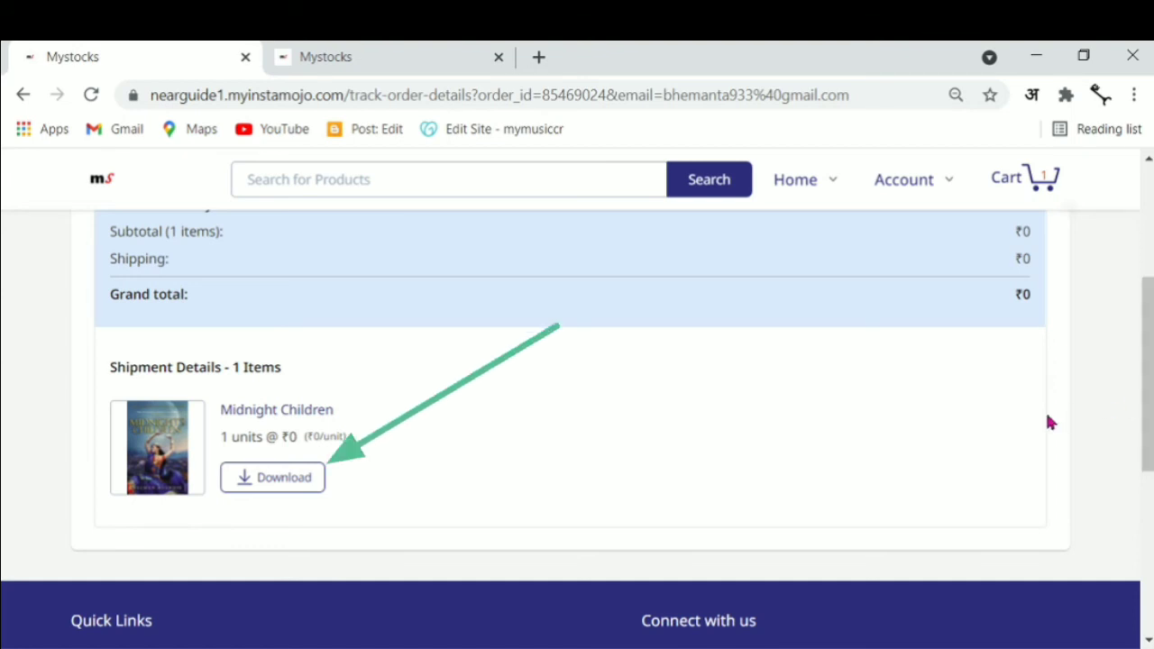
click(283, 480)
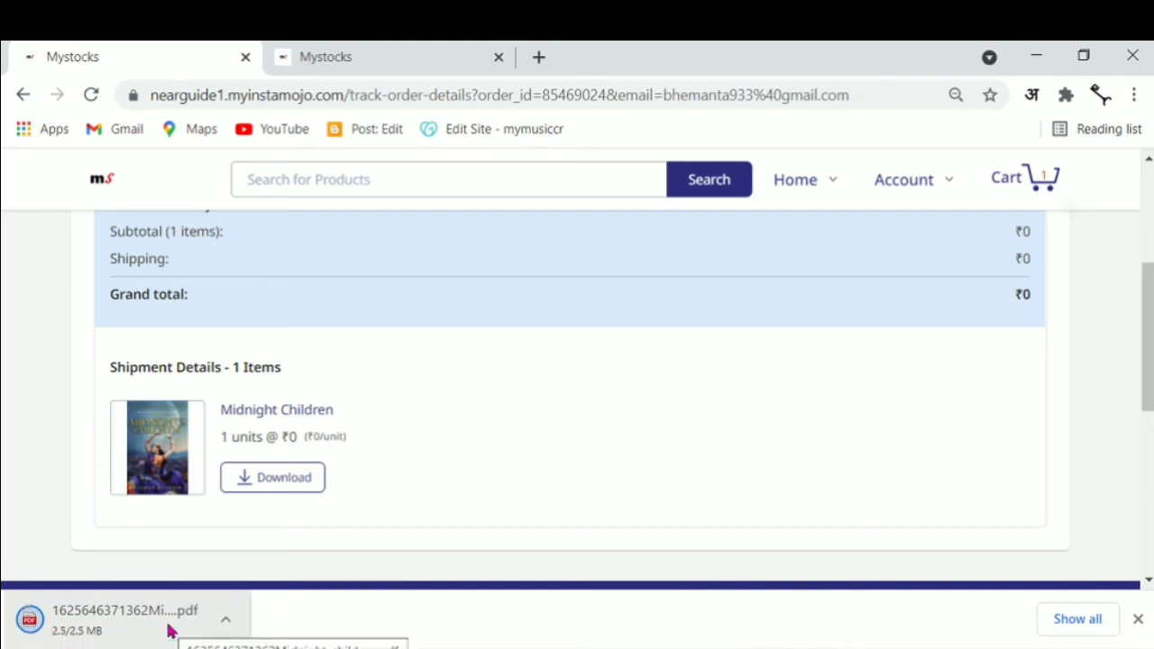
click(223, 627)
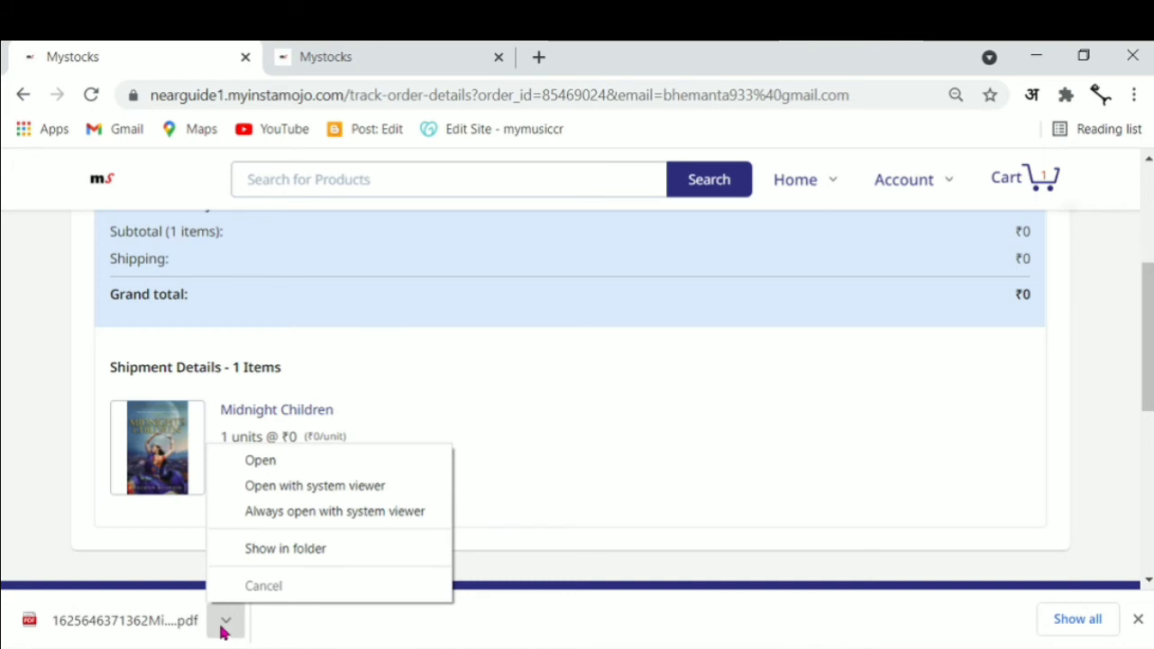
click(280, 470)
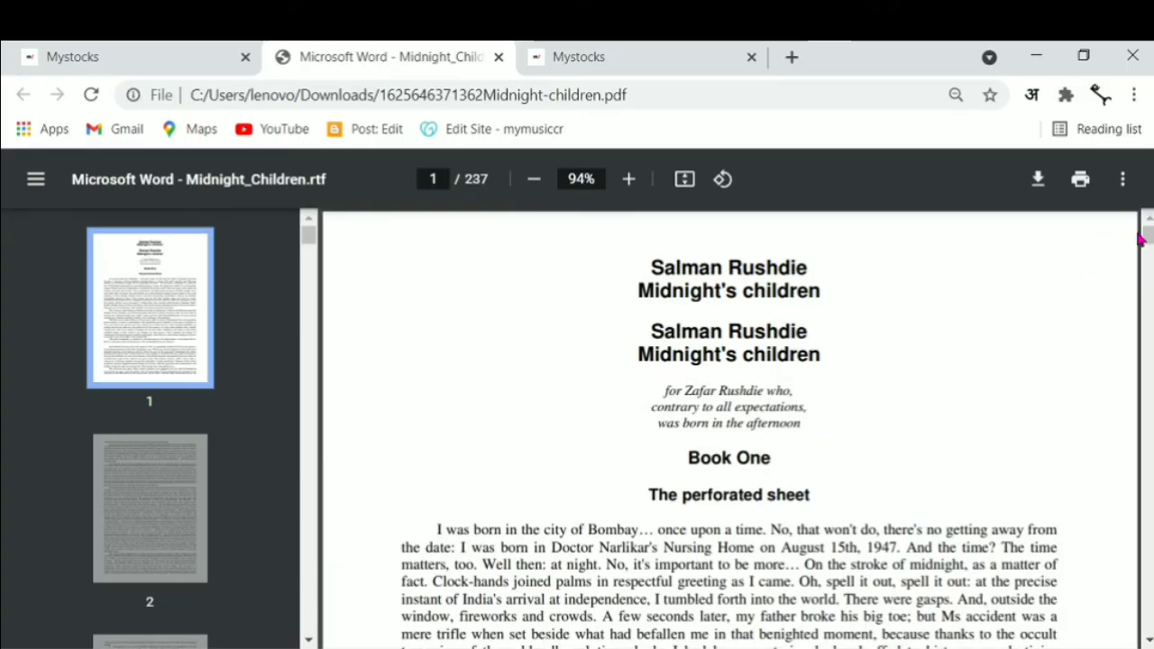
Scroll through the 237-page Midnight's children PDF to confirm it opens and reads correctly
drag(1143, 237, 1145, 235)
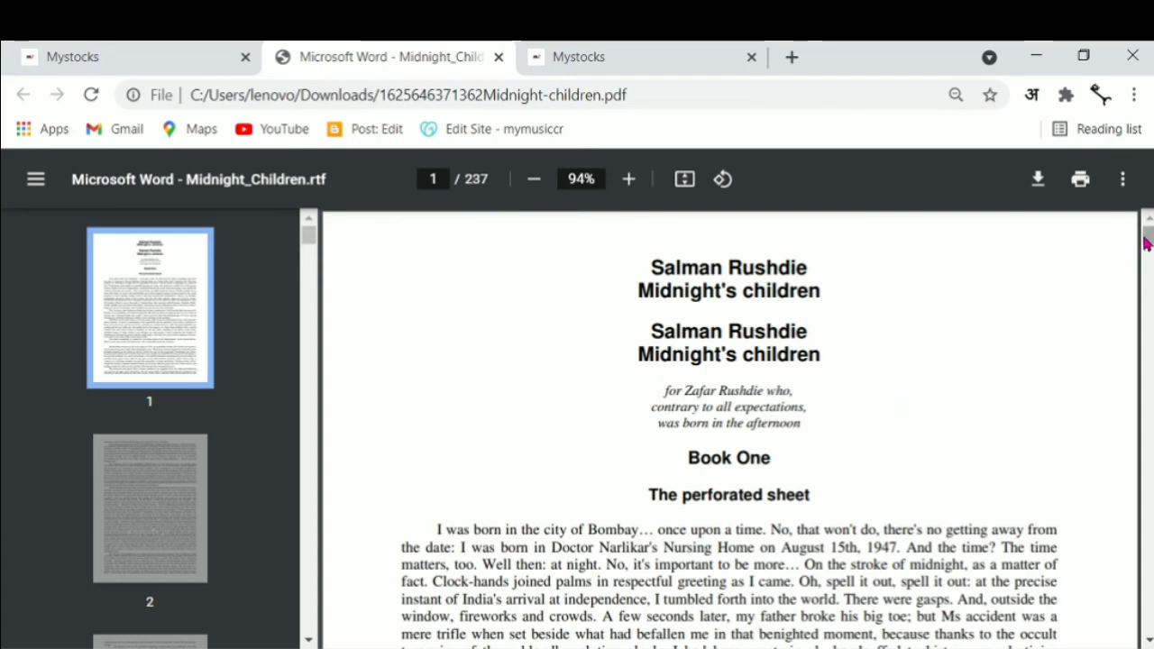
drag(1146, 242, 1146, 287)
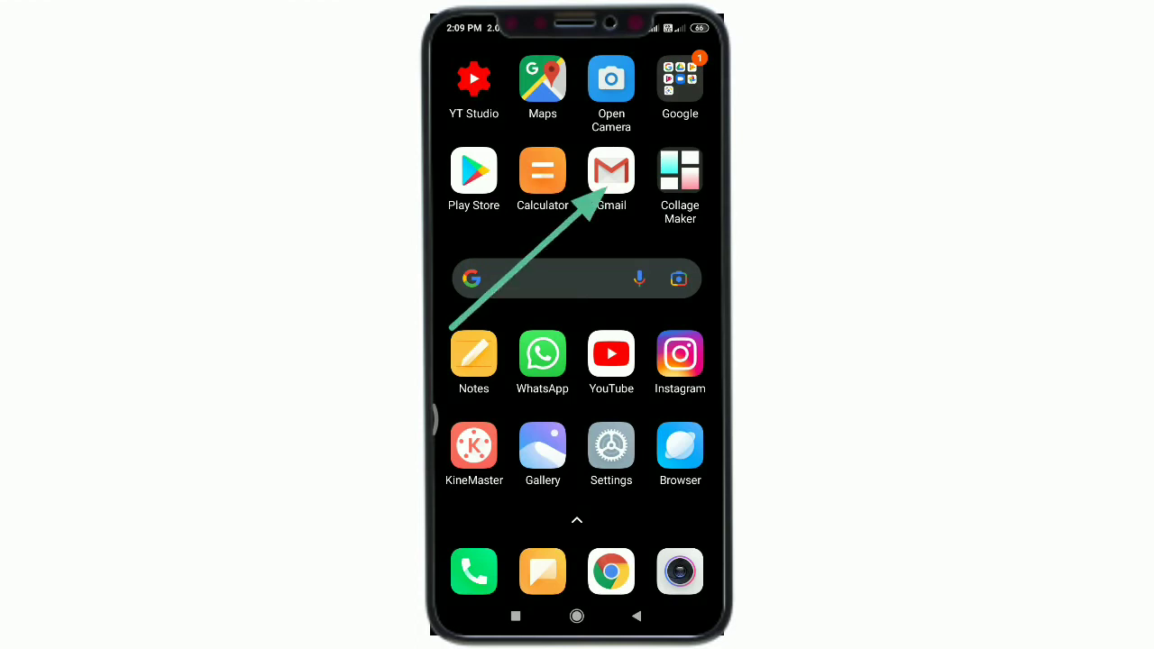
On the phone, open the noreply order email in Gmail and use its Download link for Midnight Children
click(611, 171)
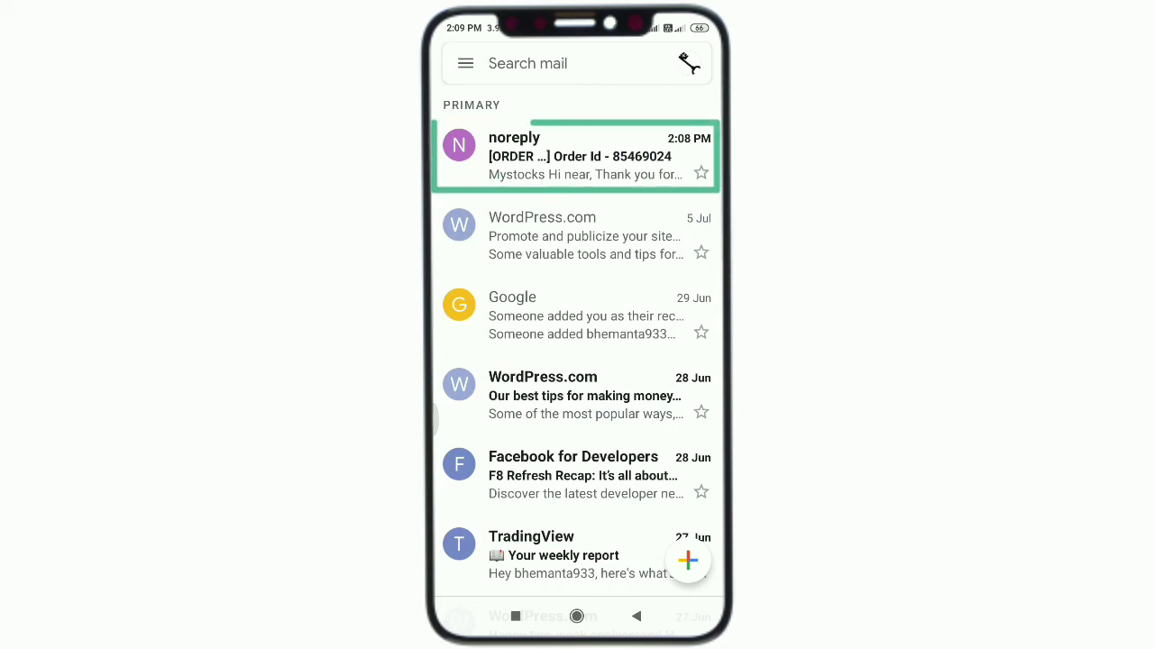
click(577, 156)
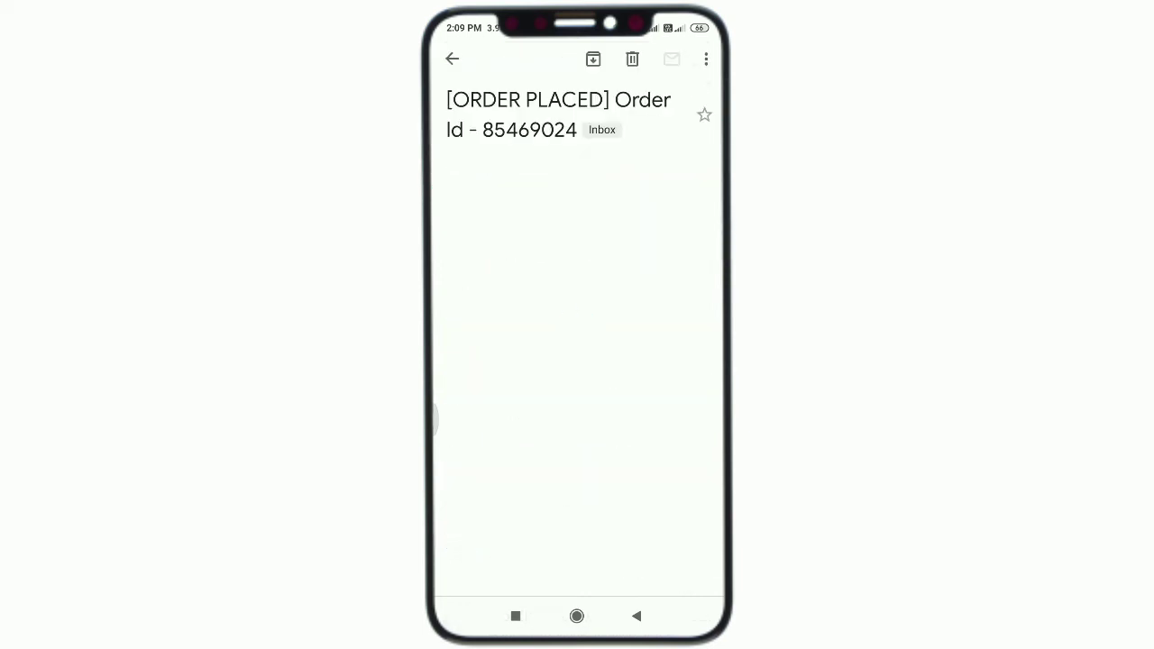
scroll(577, 361, down, 5)
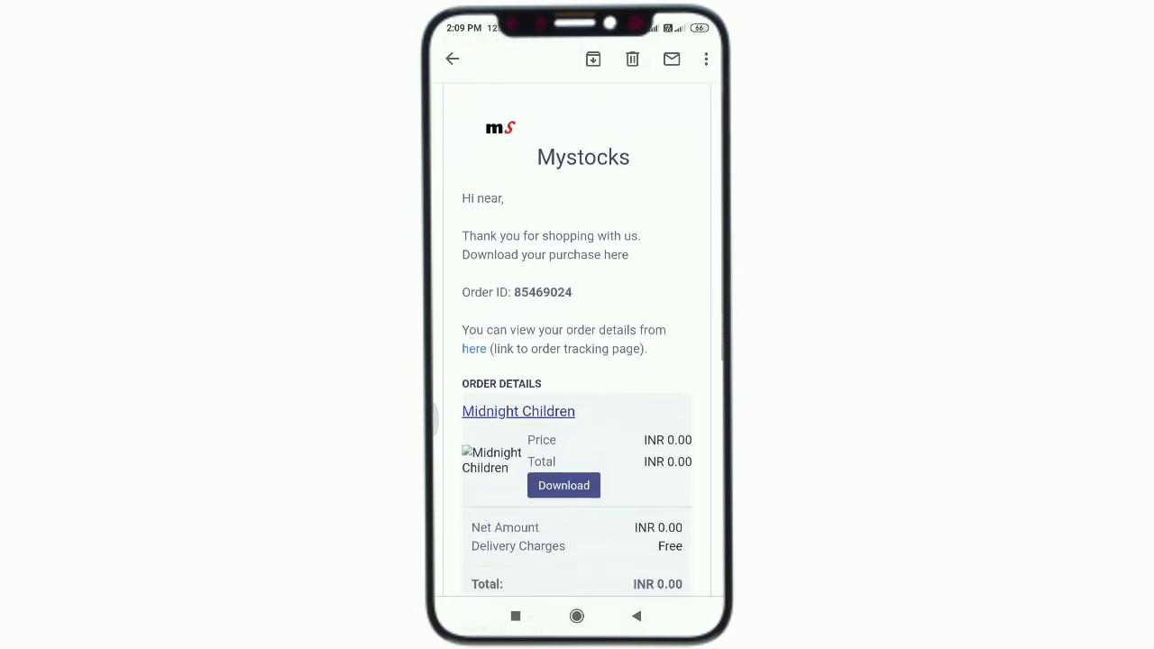
scroll(578, 361, down, 5)
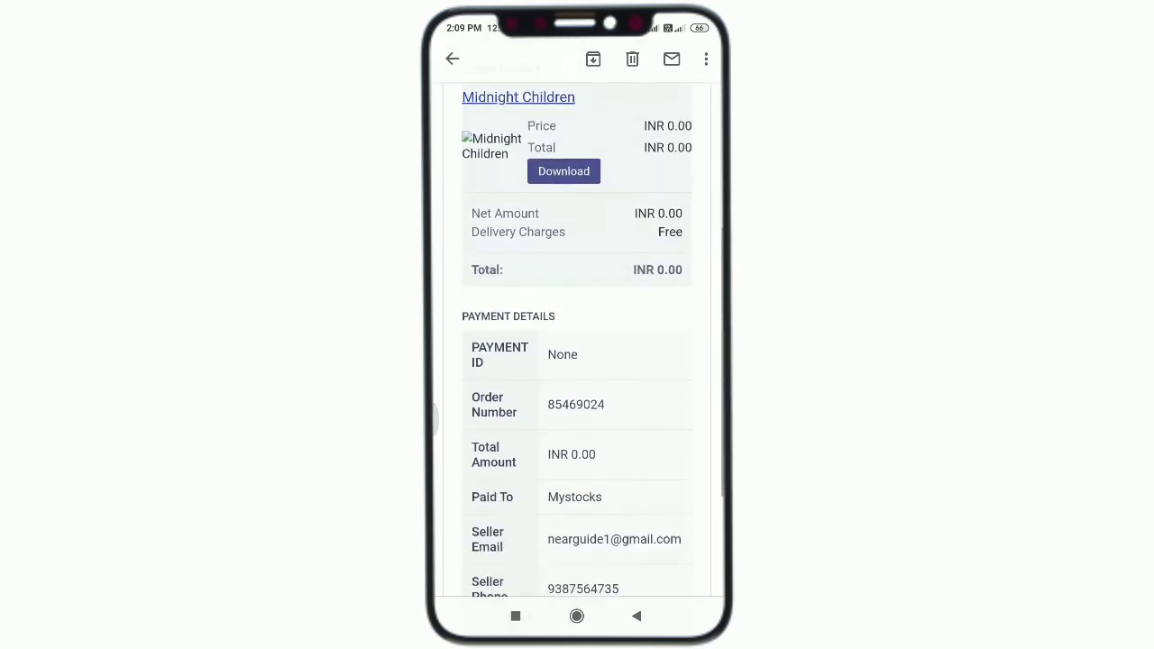
scroll(578, 361, down, 2)
scroll(577, 361, up, 6)
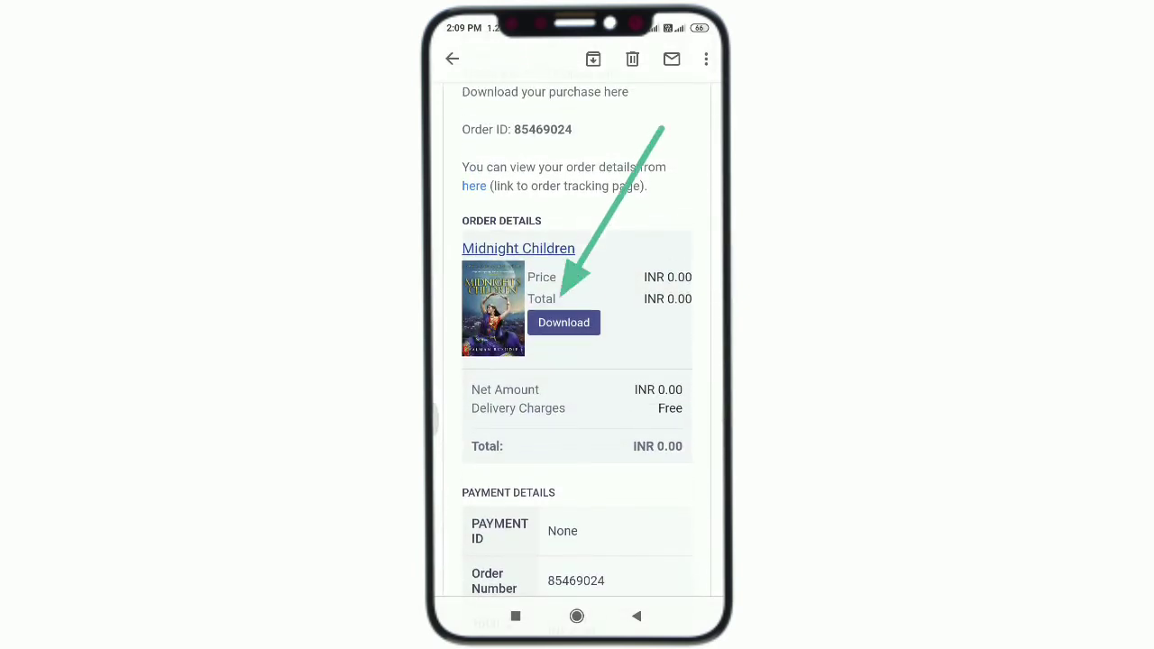
click(564, 322)
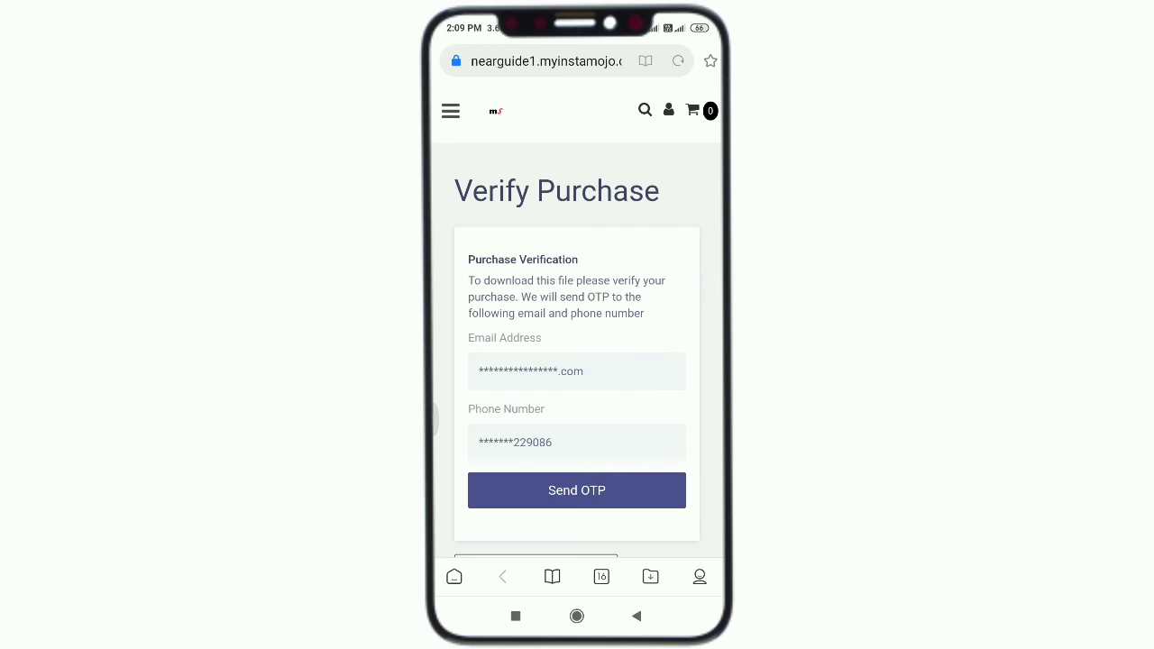
Verify the purchase with the one-time code and save Midnight-children.pdf (2.62 MB) to the phone's downloads
click(576, 489)
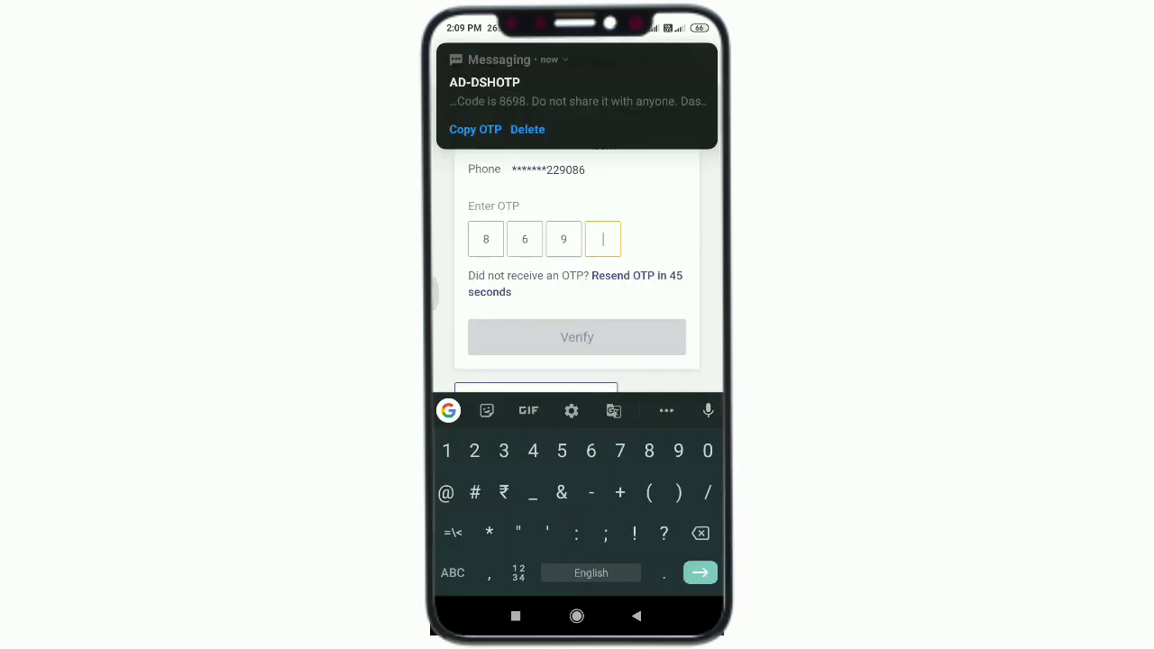
text(8)
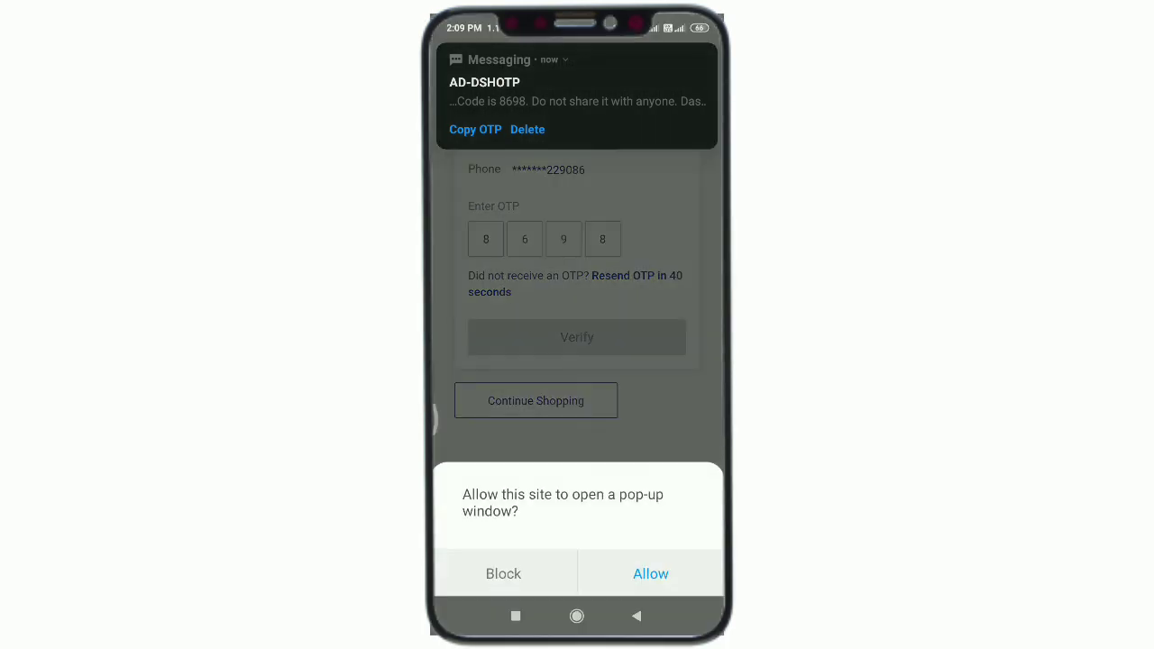
click(650, 574)
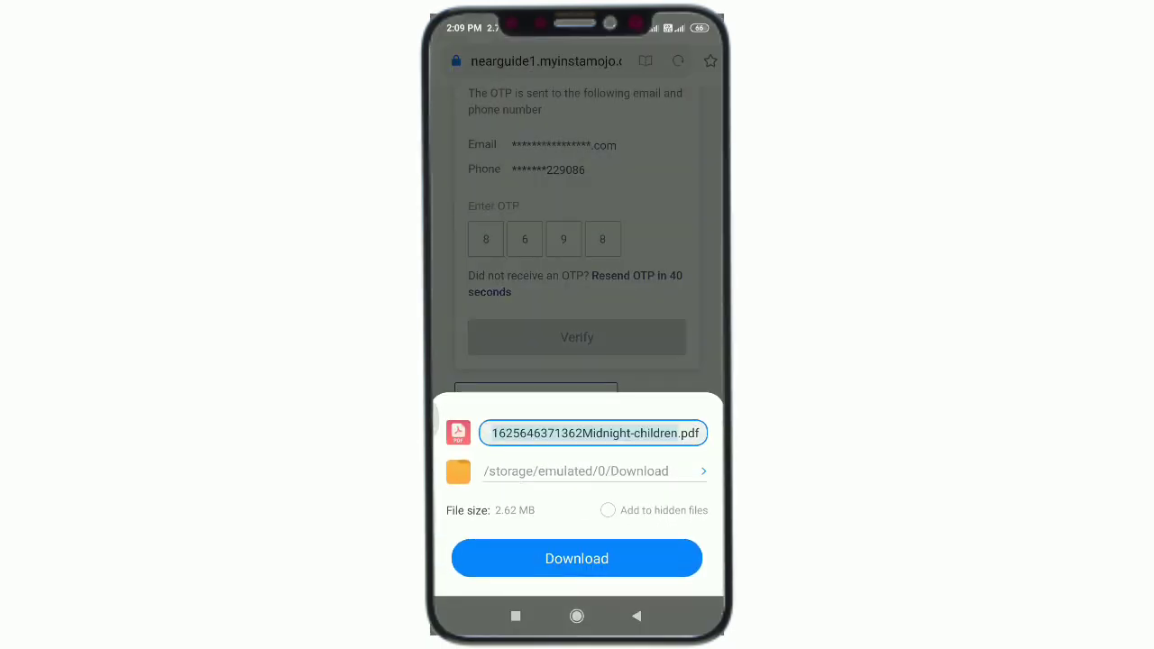
click(577, 558)
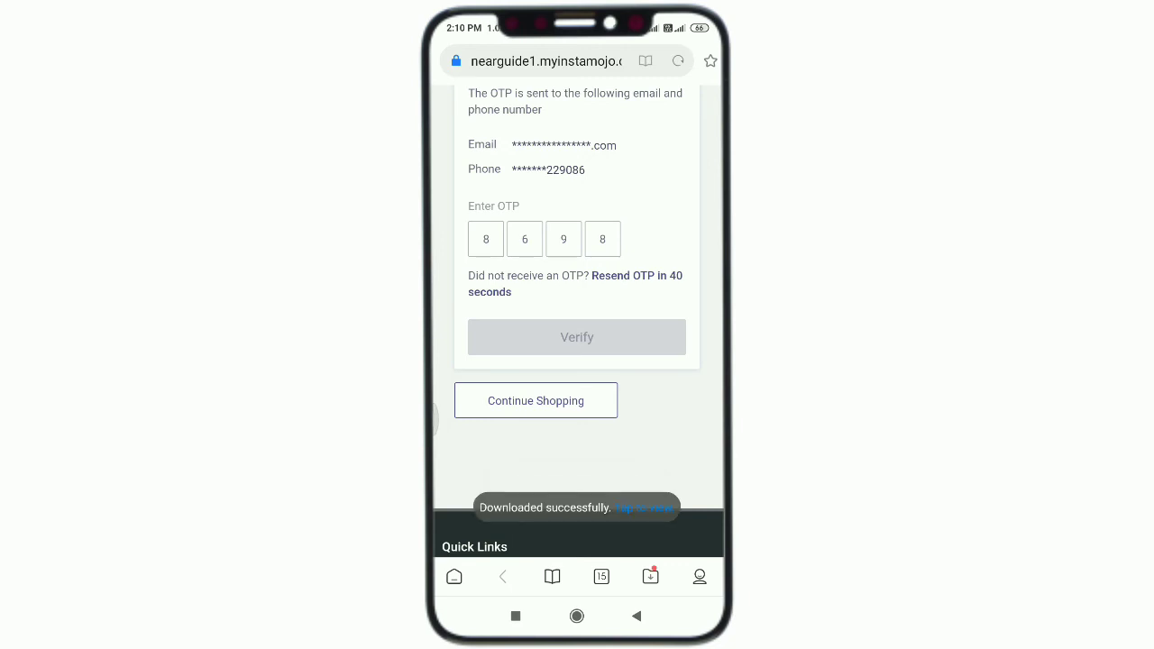
click(644, 508)
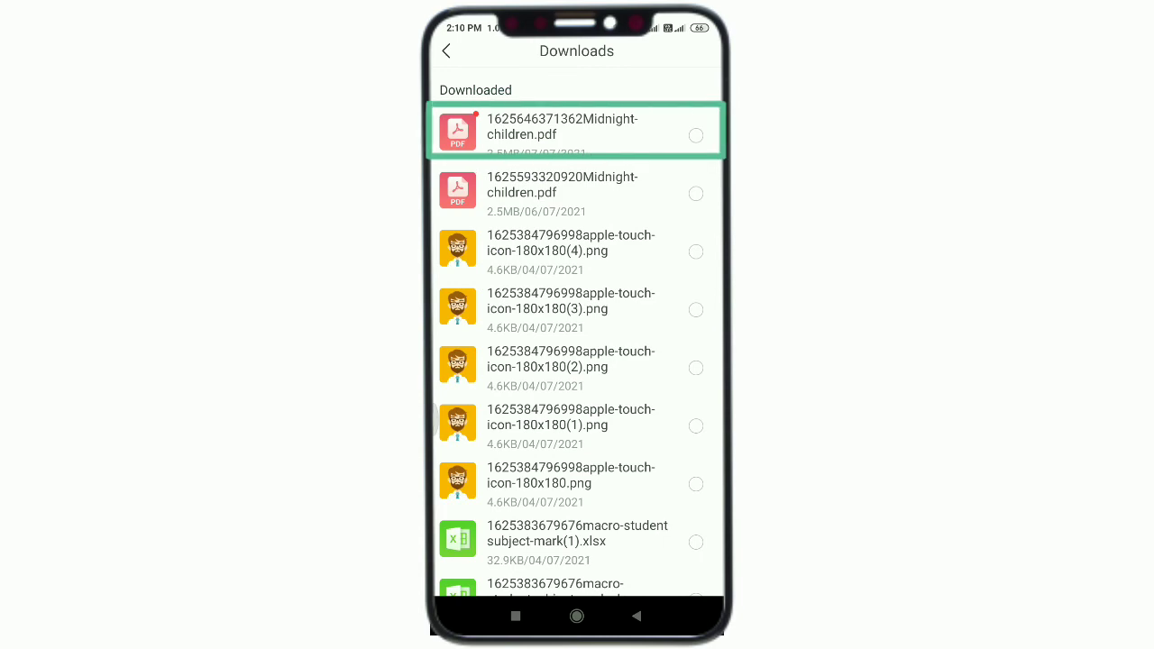
Open the downloaded Midnight-children.pdf in WPS Office and zoom in on a page to read it
click(560, 131)
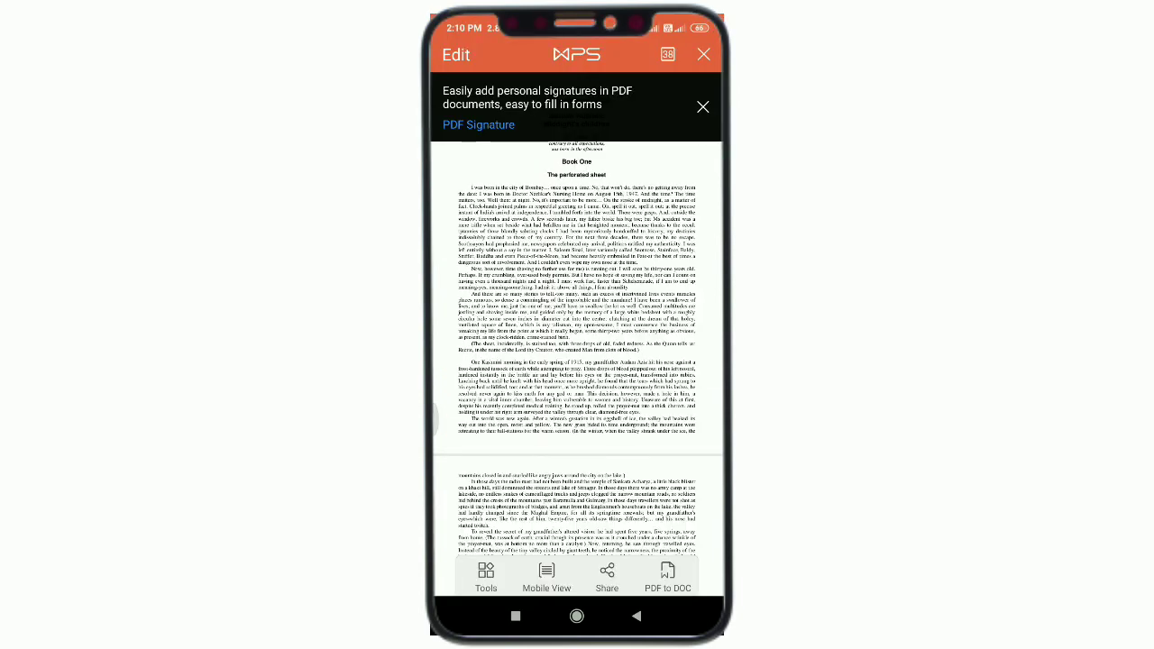
scroll(578, 361, down, 15)
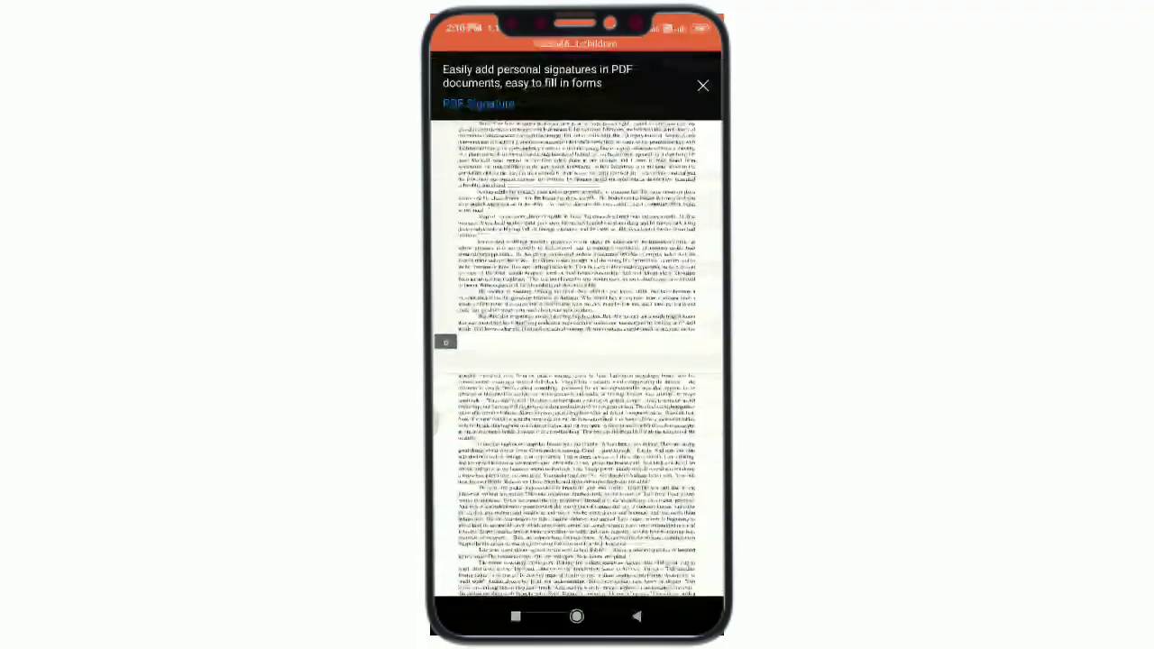
double_click(526, 364)
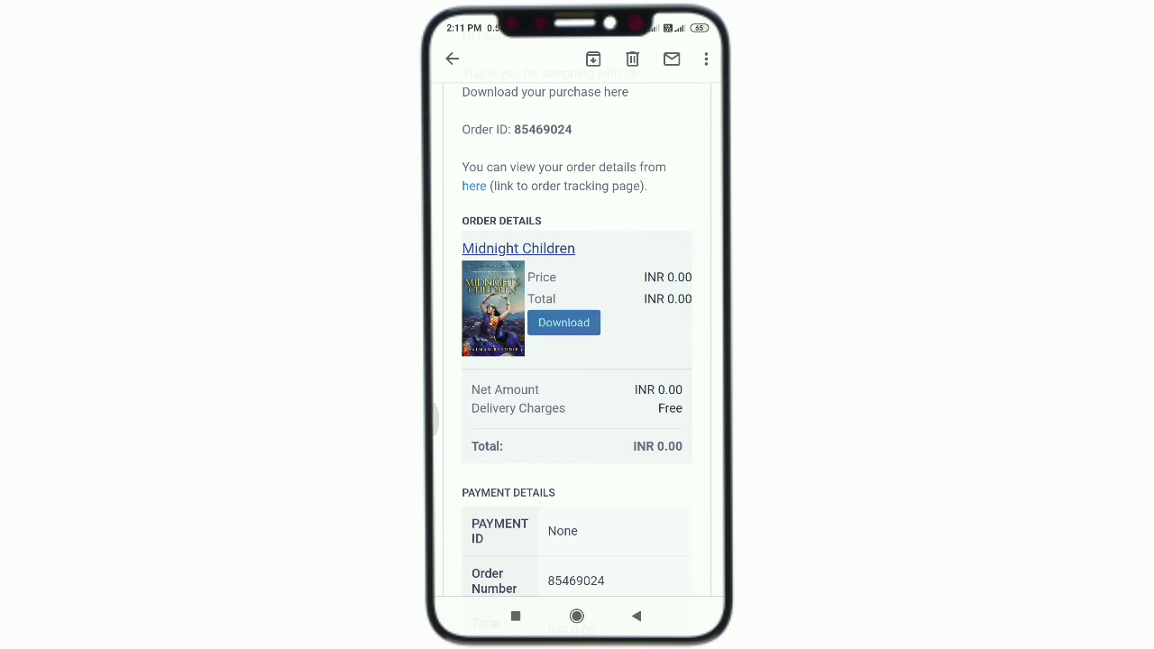
Use the order email's Download link again to reach the download-limit-exhausted notice
click(564, 322)
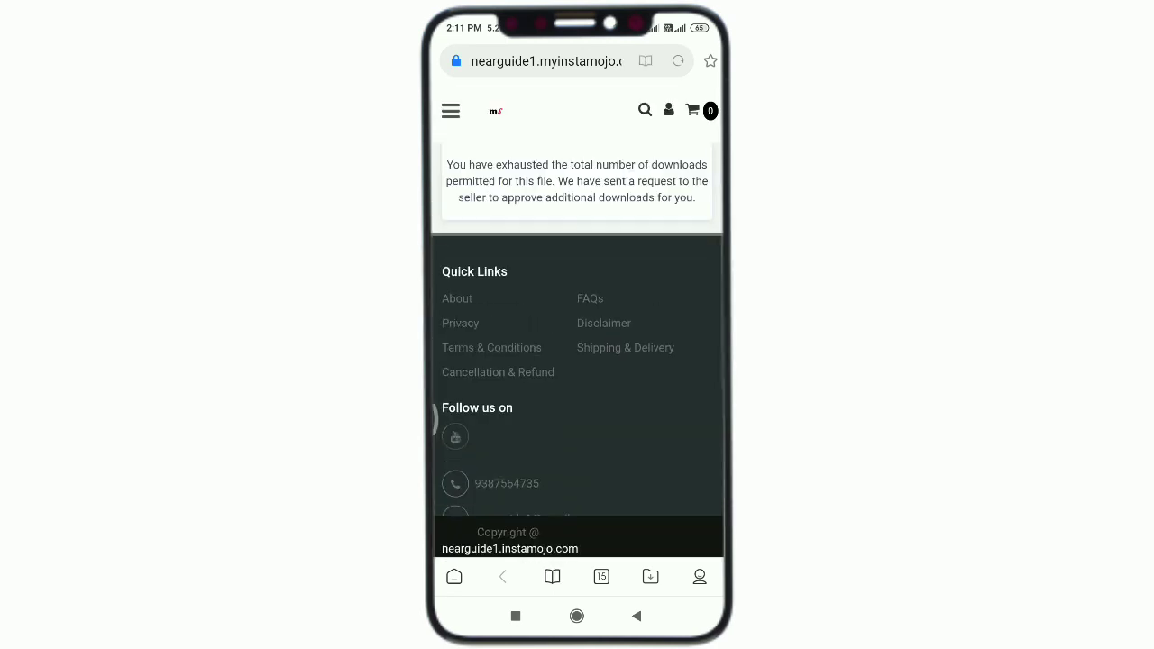
scroll(577, 361, down, 1)
scroll(577, 361, up, 1)
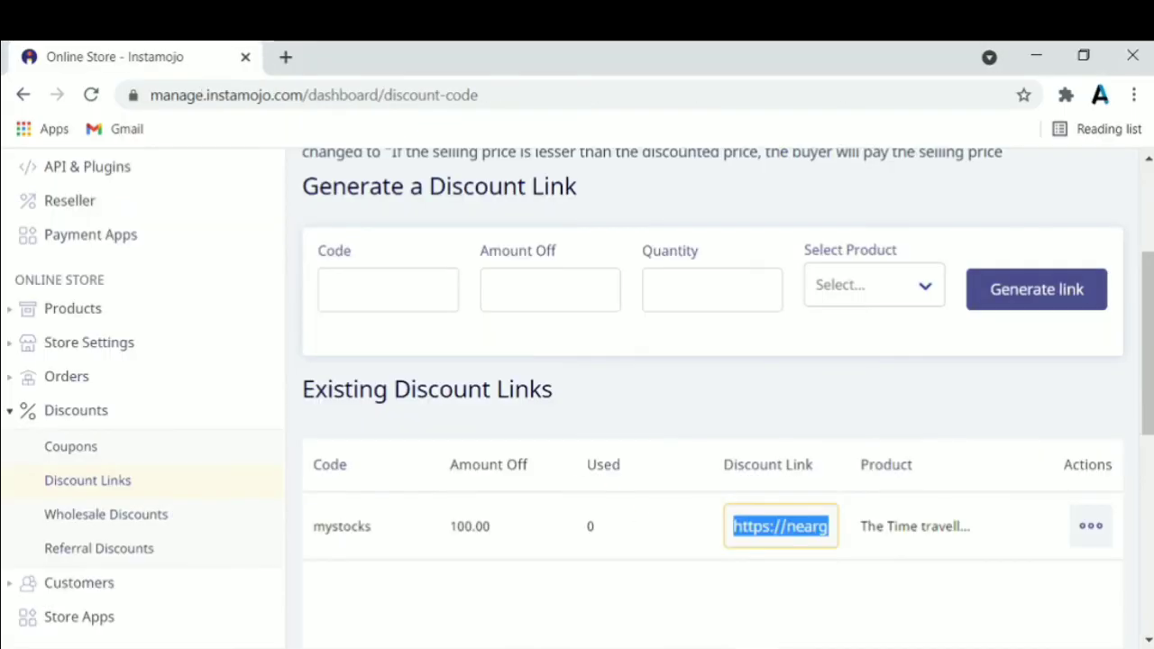
Start a new Digital File product and scroll through its Details form to the pricing options
scroll(690, 561, up, 3)
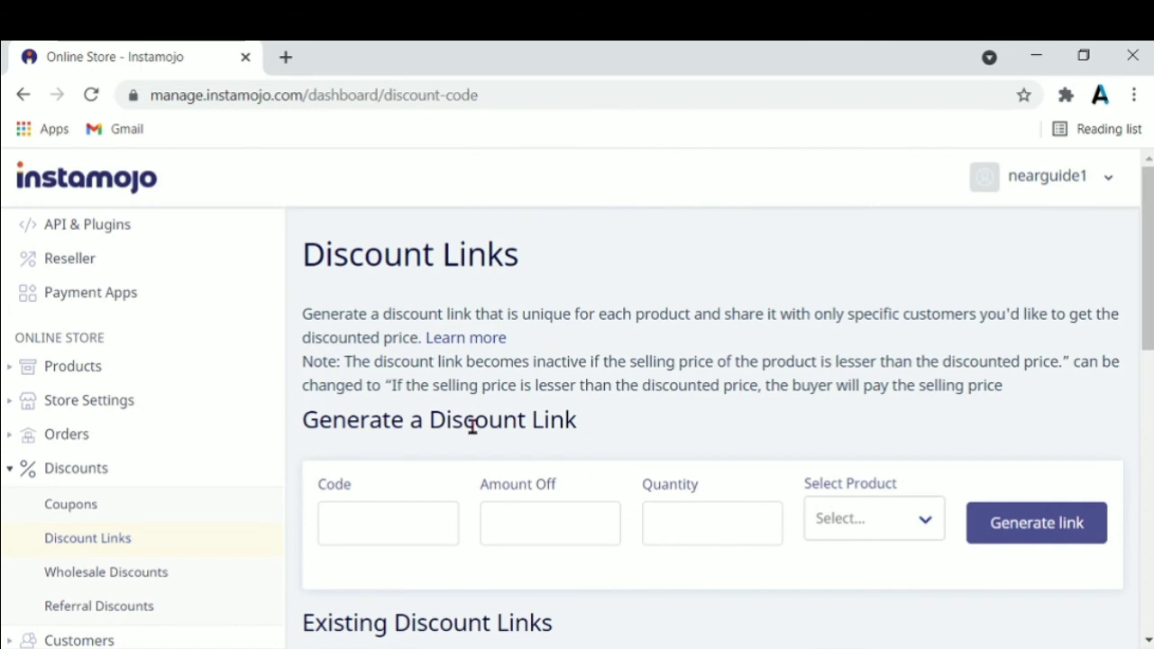
scroll(267, 409, up, 3)
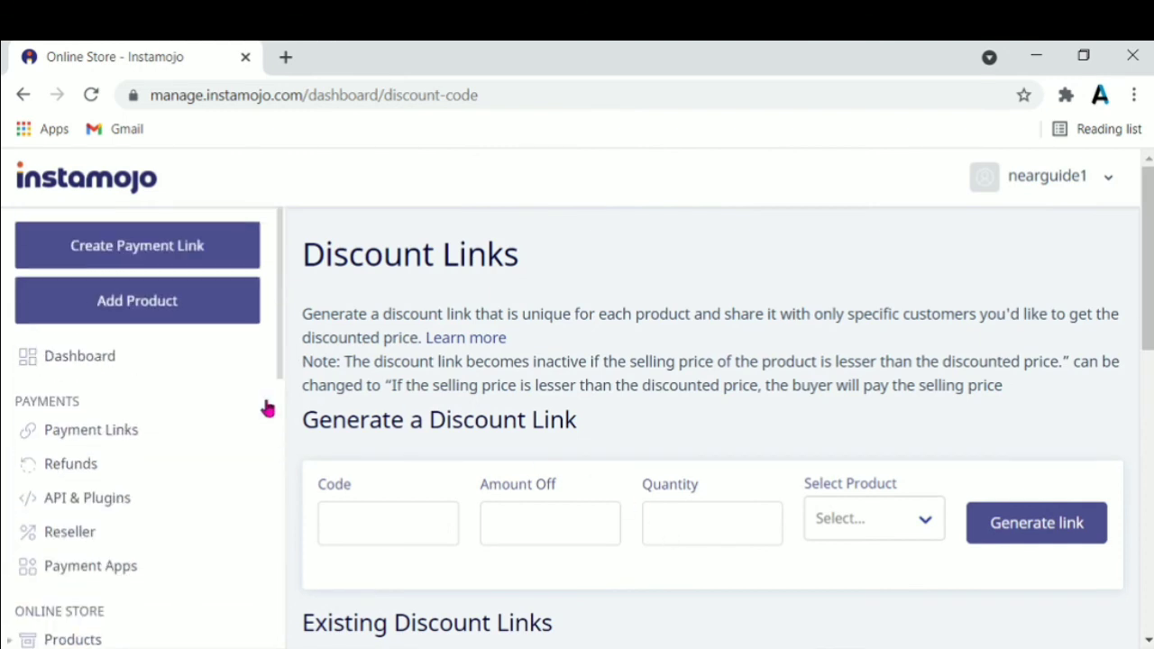
click(226, 314)
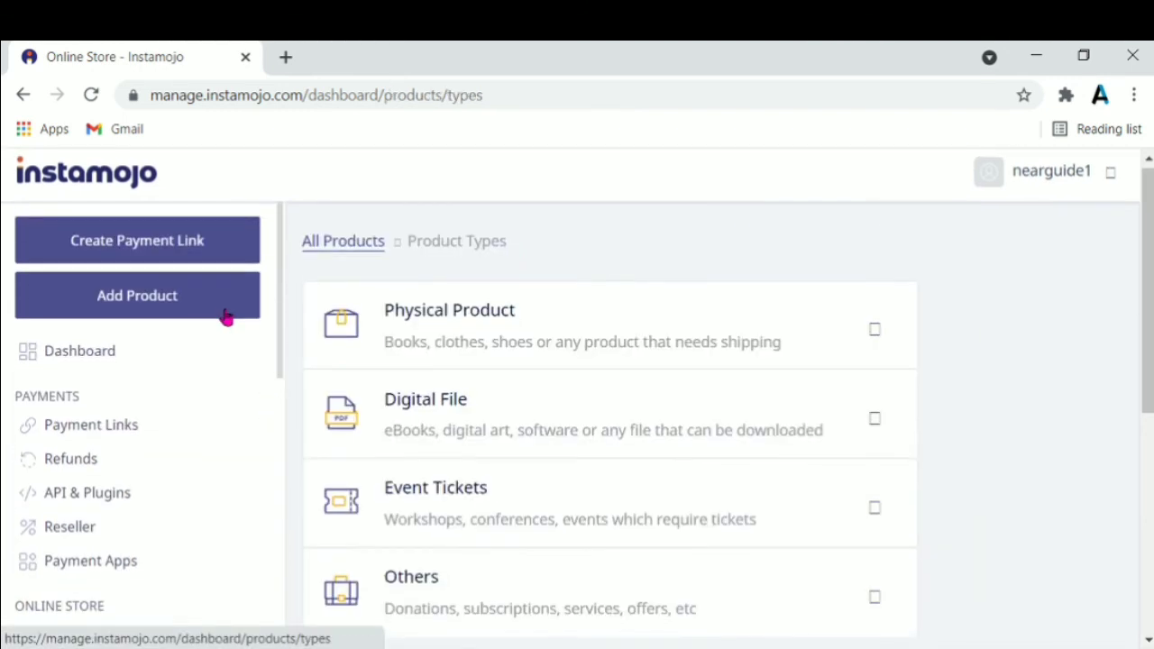
click(534, 424)
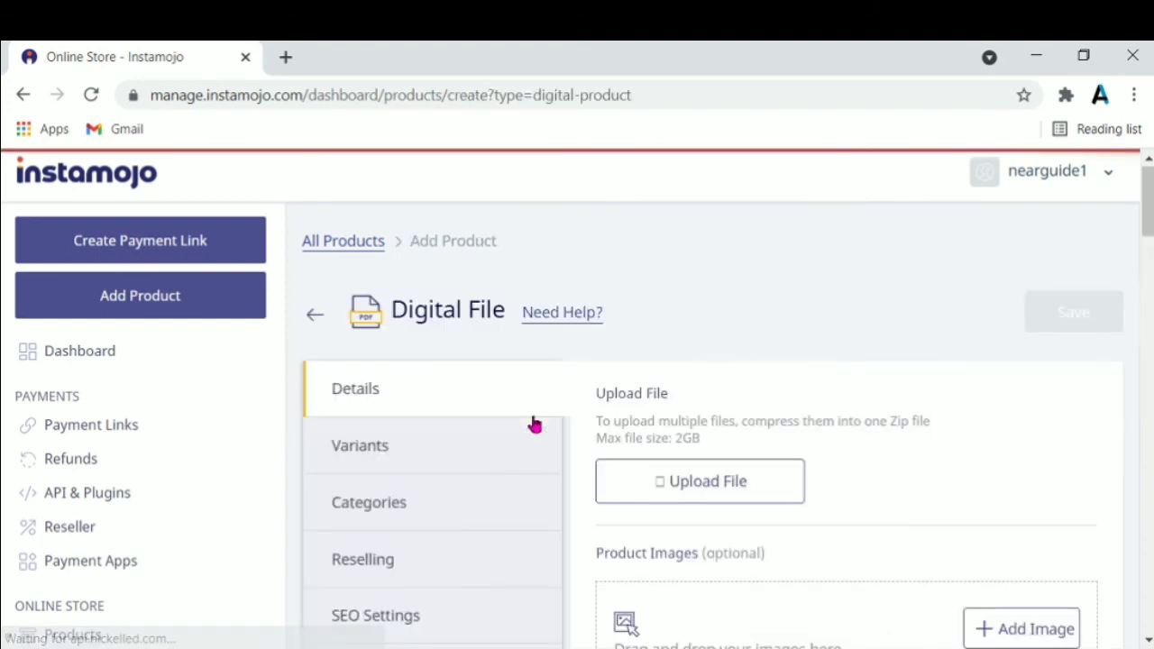
scroll(712, 406, down, 5)
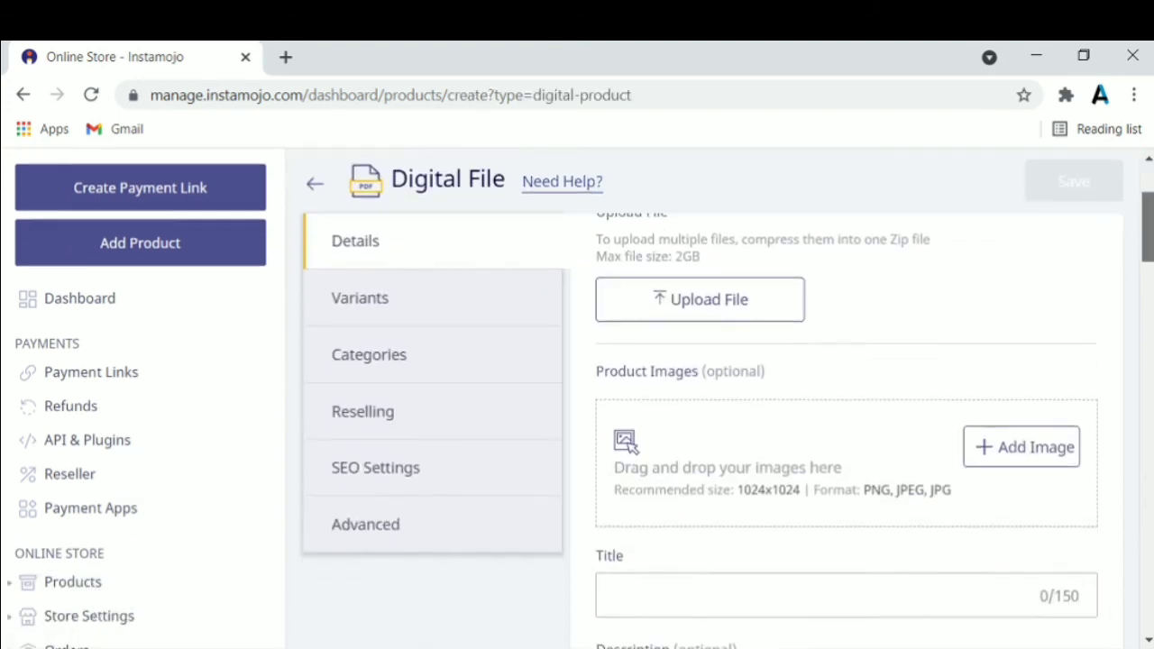
scroll(712, 405, down, 3)
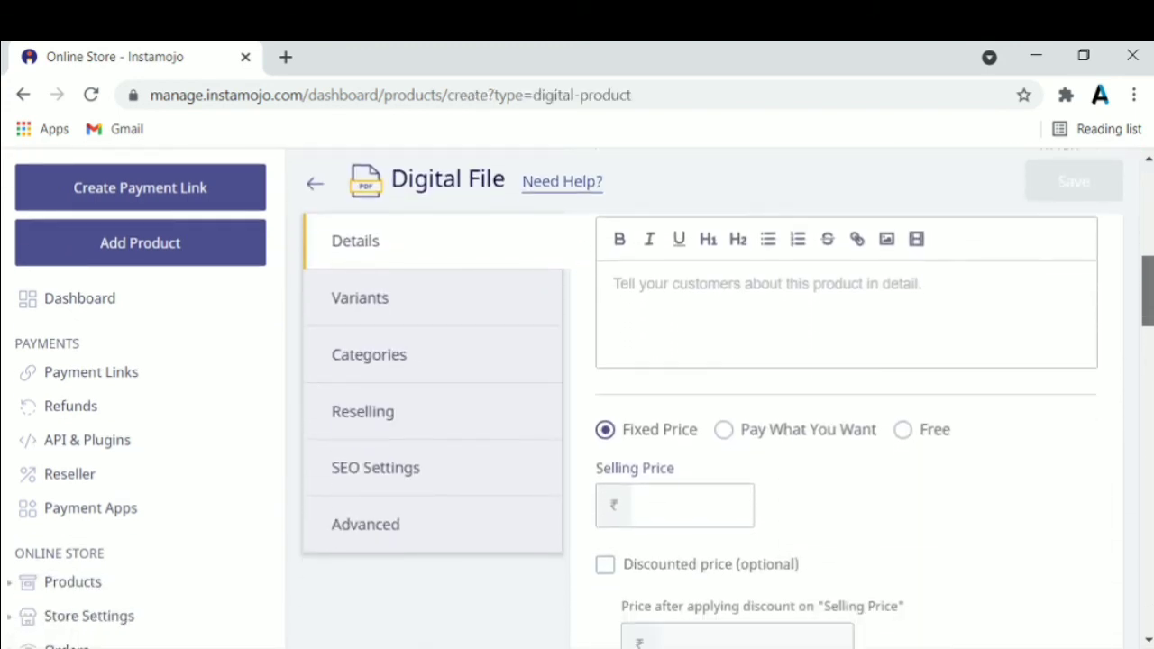